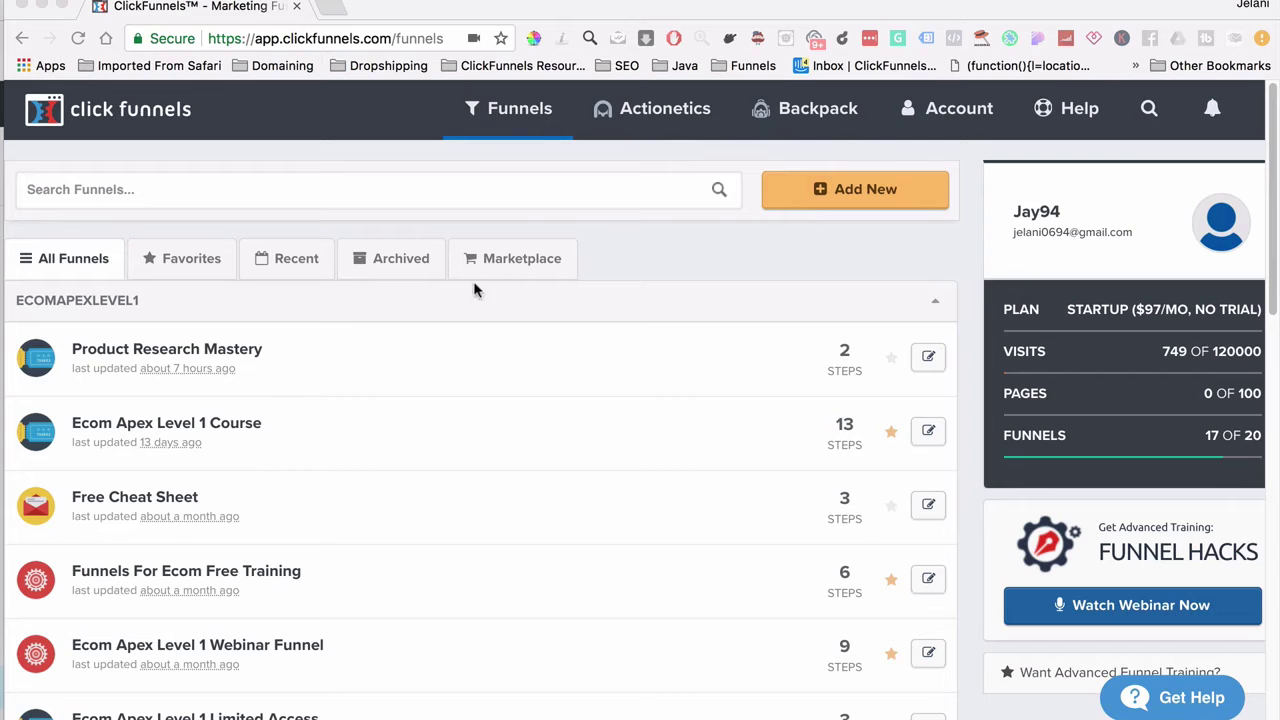
Step: Return from the funnels list to the main ClickFunnels dashboard using the top-bar logo
left_click(140, 127)
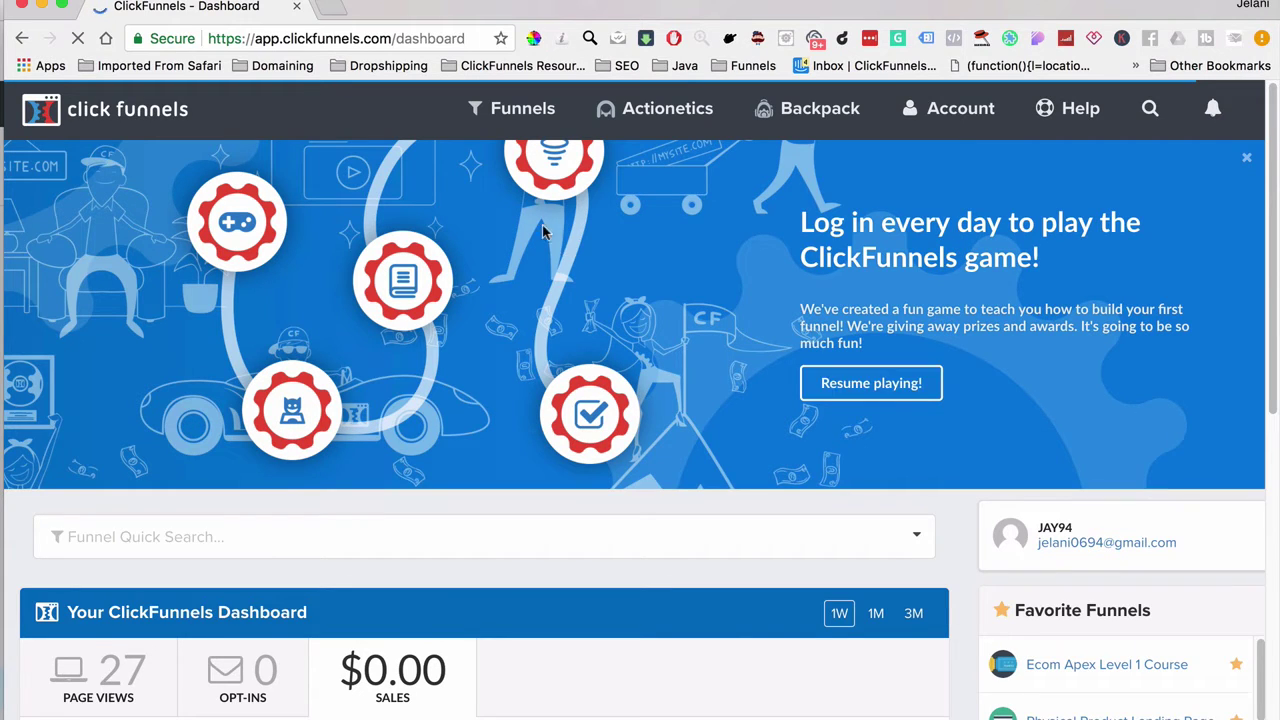
Step: Browse all funnels and start a new one to bring up the Build a Funnel choices
mouse_move(520, 123)
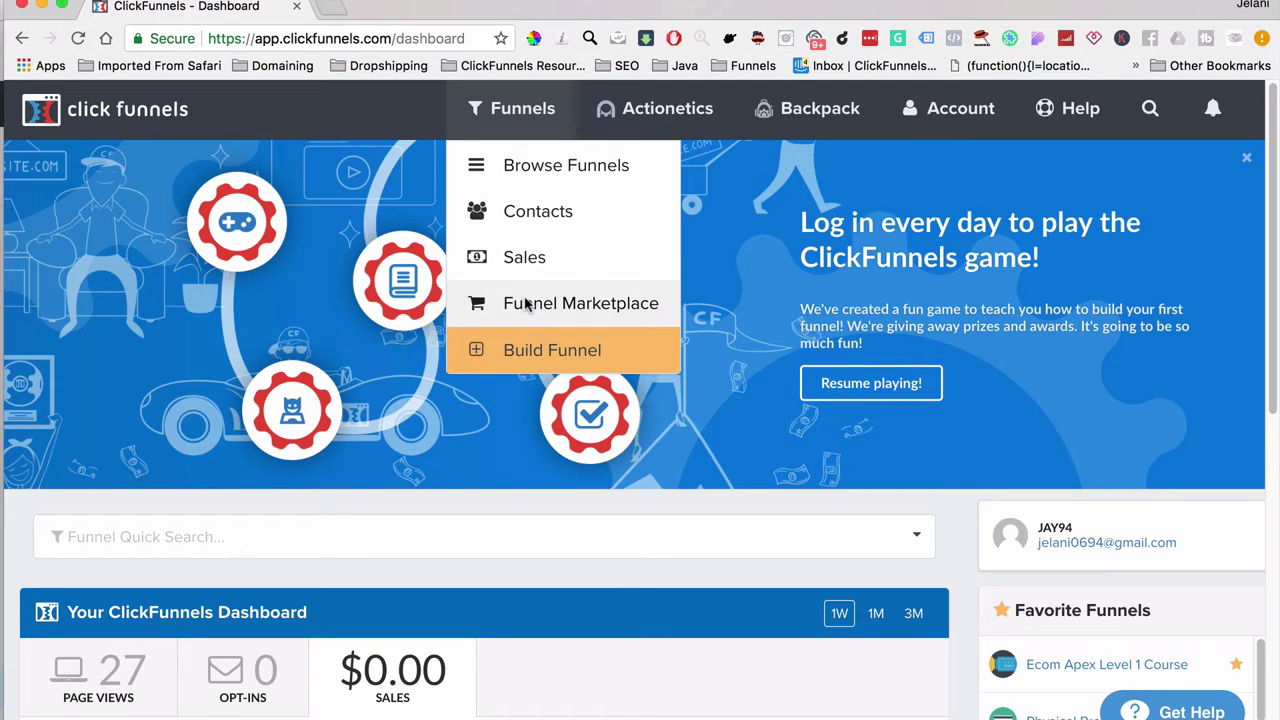
left_click(514, 172)
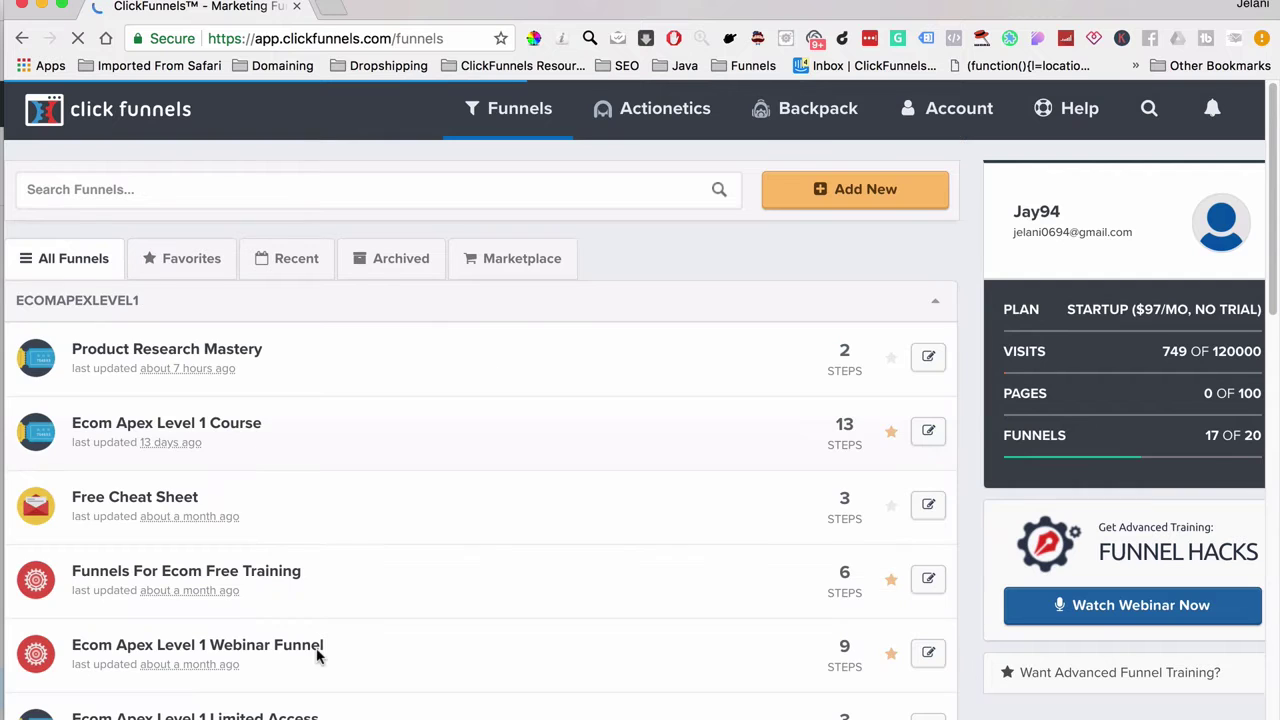
left_click(849, 200)
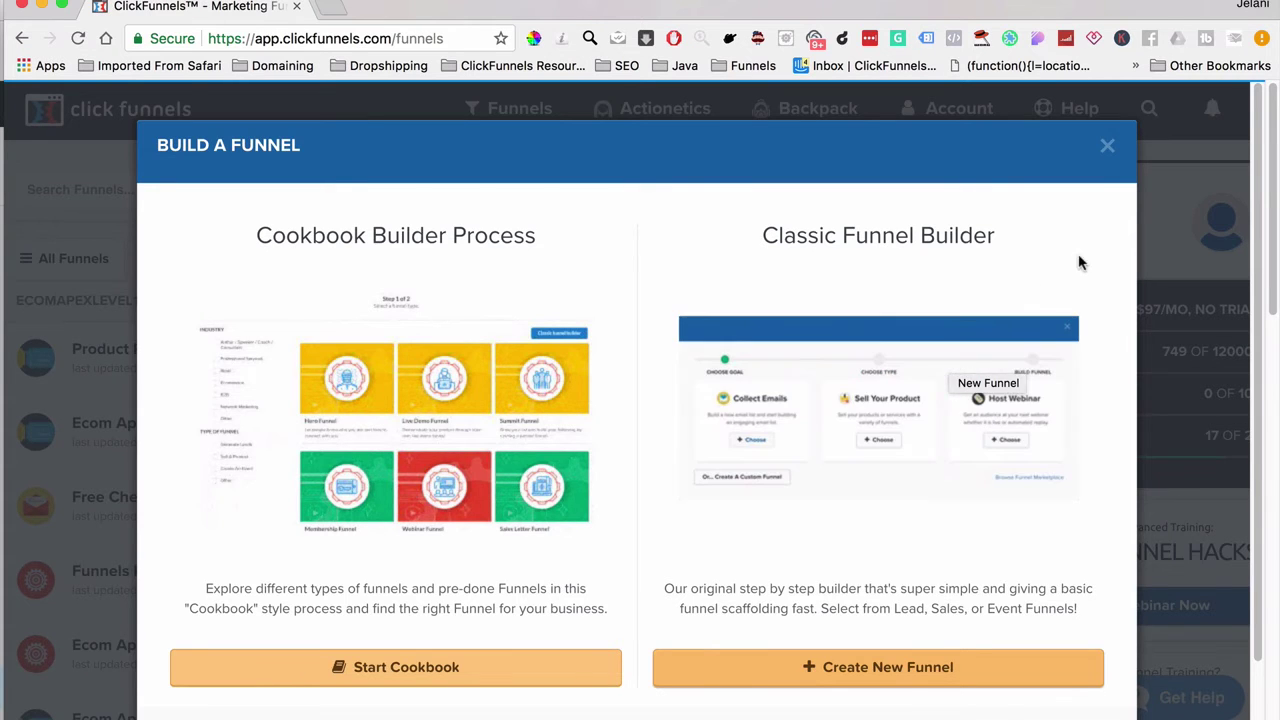
Step: Close the Build a Funnel dialog to get back to the funnels list (17 of 20 used)
left_click(1107, 145)
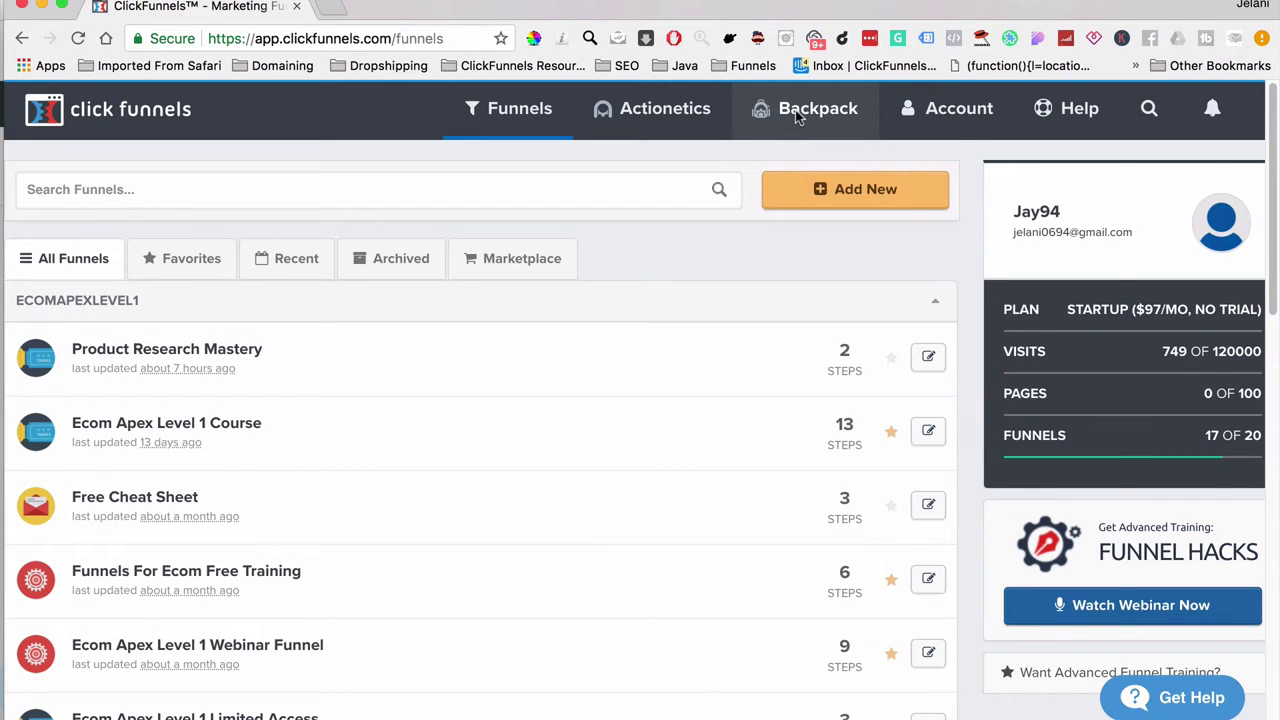
Step: In Account Details, replace the ecomapex subdomain with a new subdomain name, correcting a typo
left_click(945, 108)
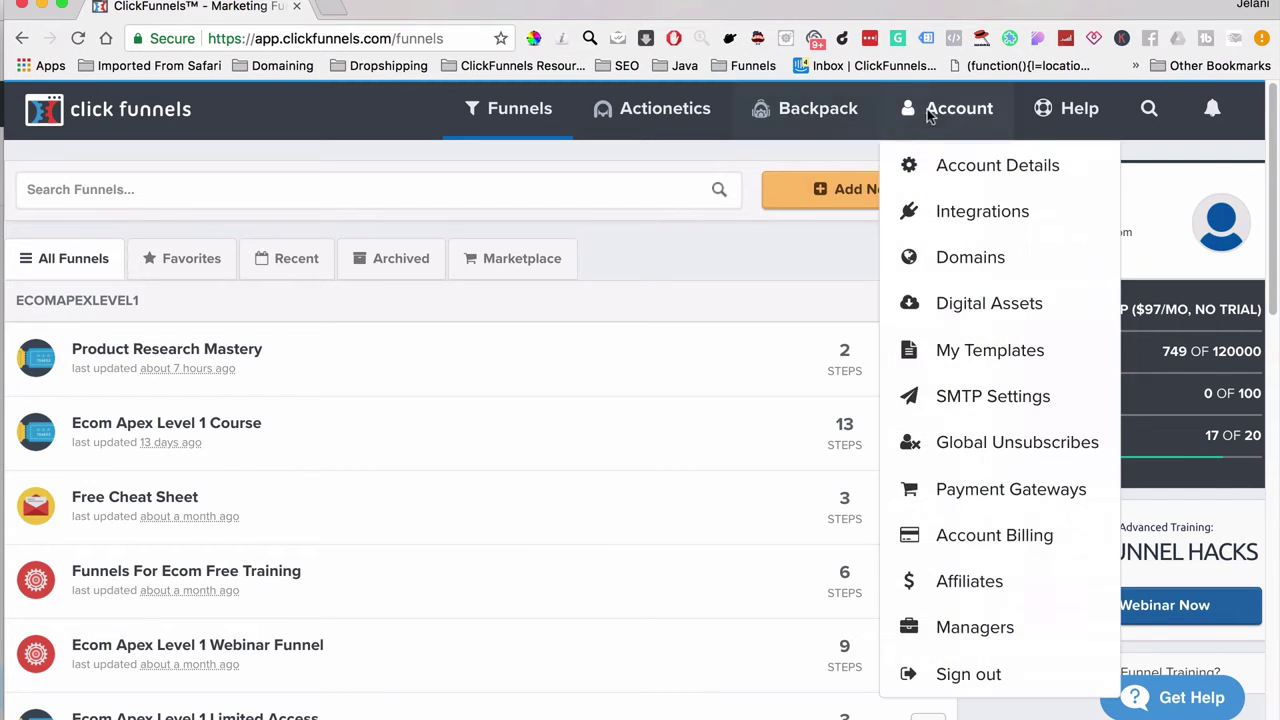
left_click(989, 172)
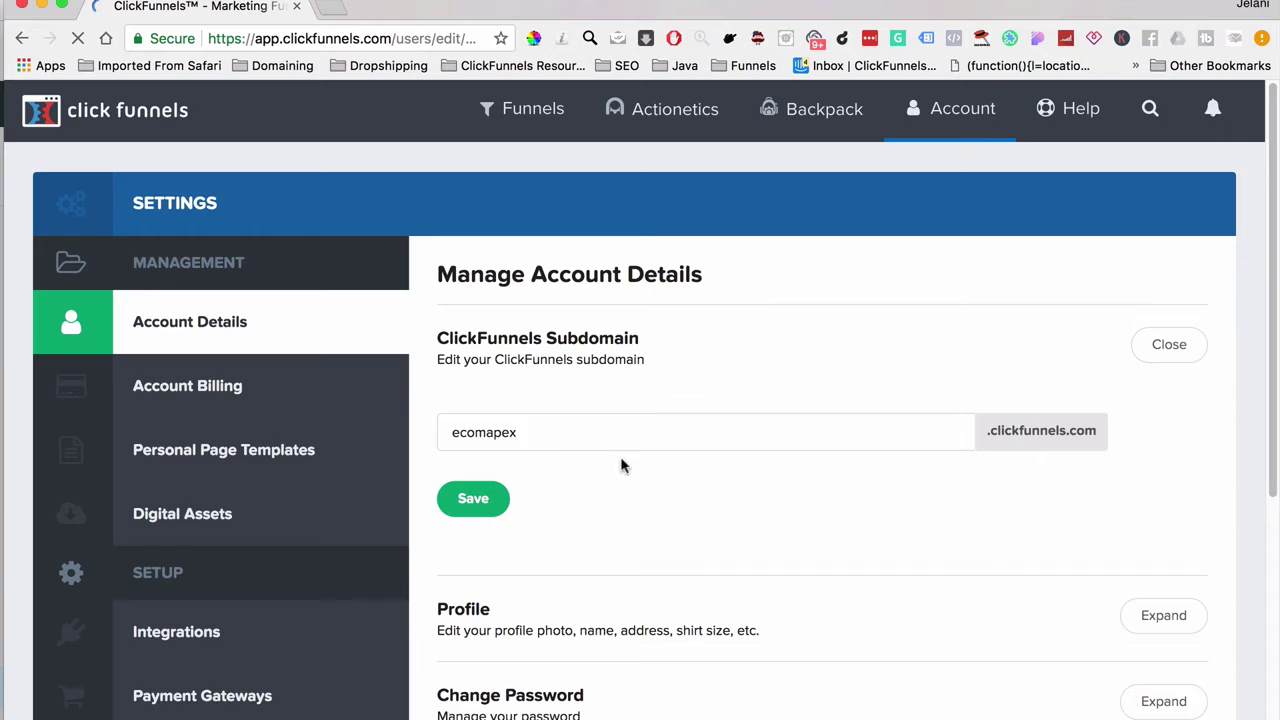
left_click(492, 440)
left_click_drag(534, 434, 436, 440)
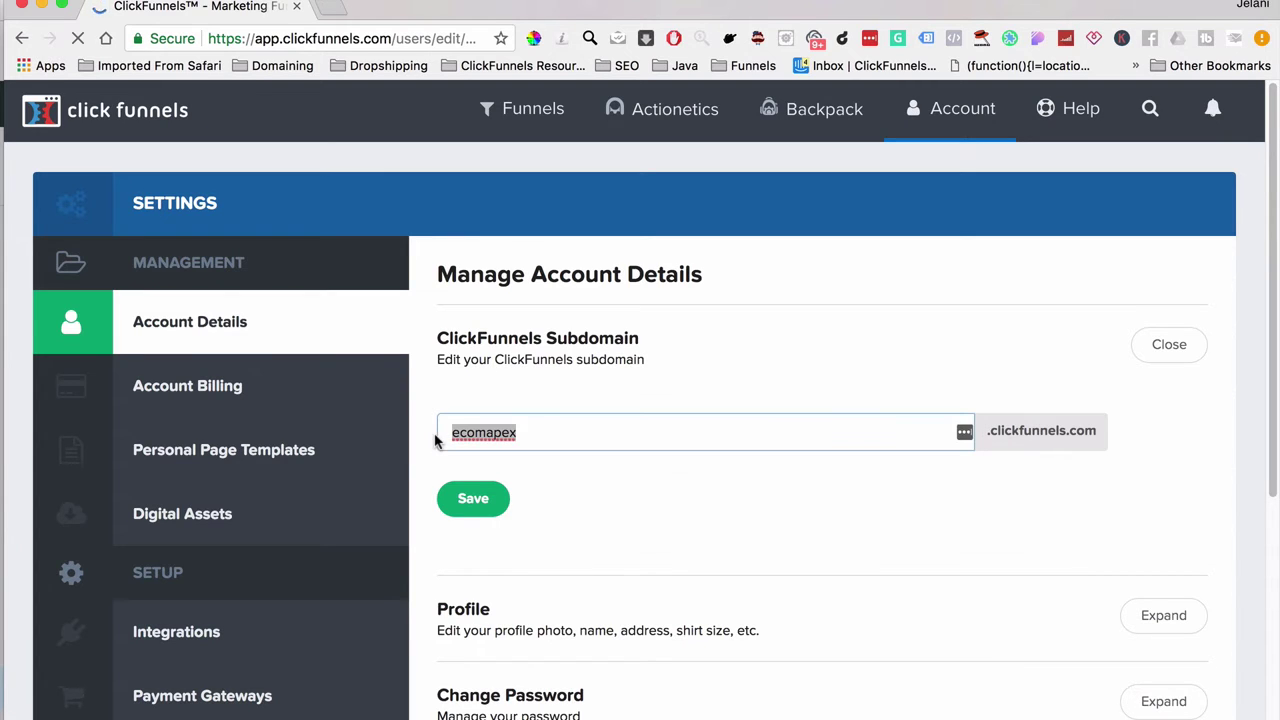
key("BackSpace")
type("jelanithe")
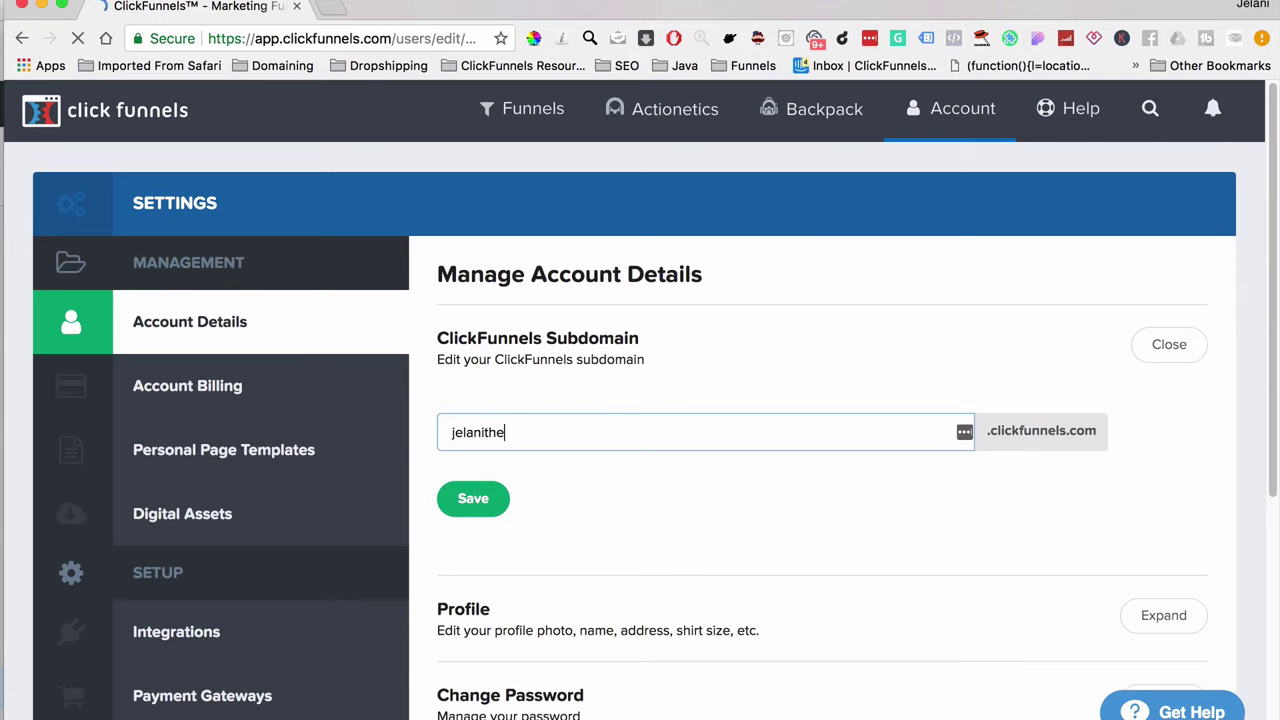
type("marketer")
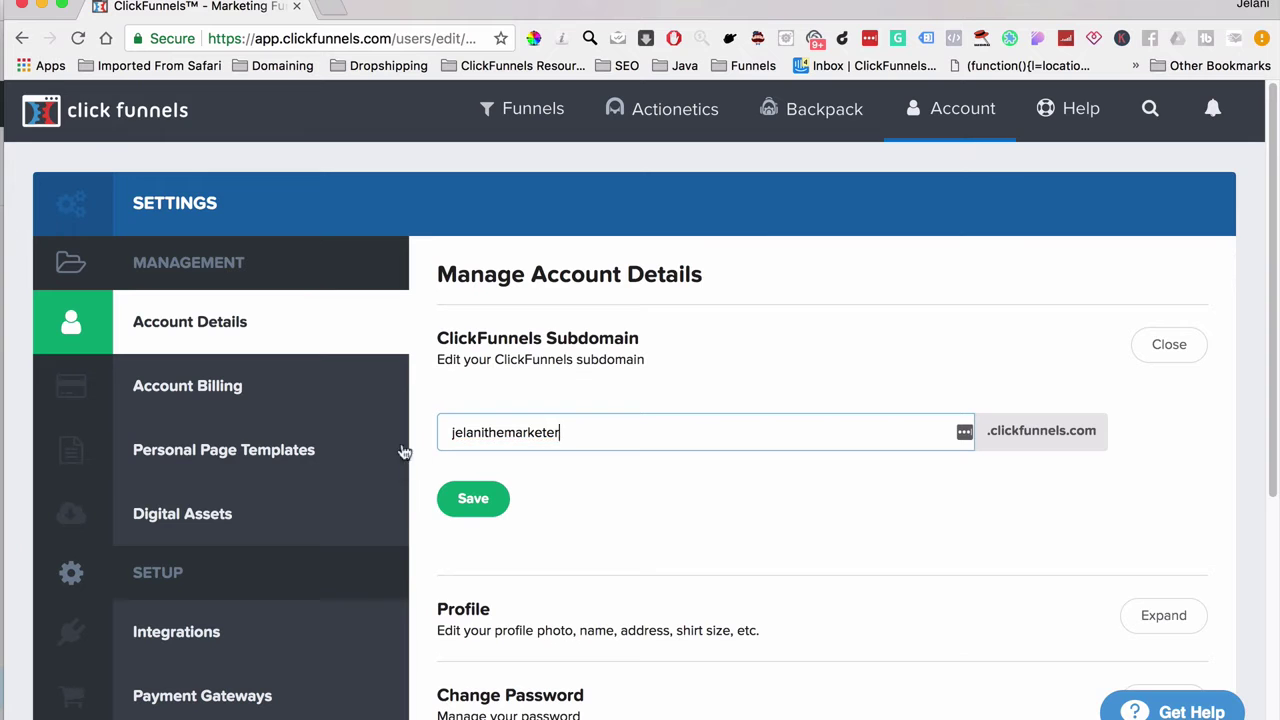
Step: Save the new subdomain and look through the account settings sections
left_click(483, 510)
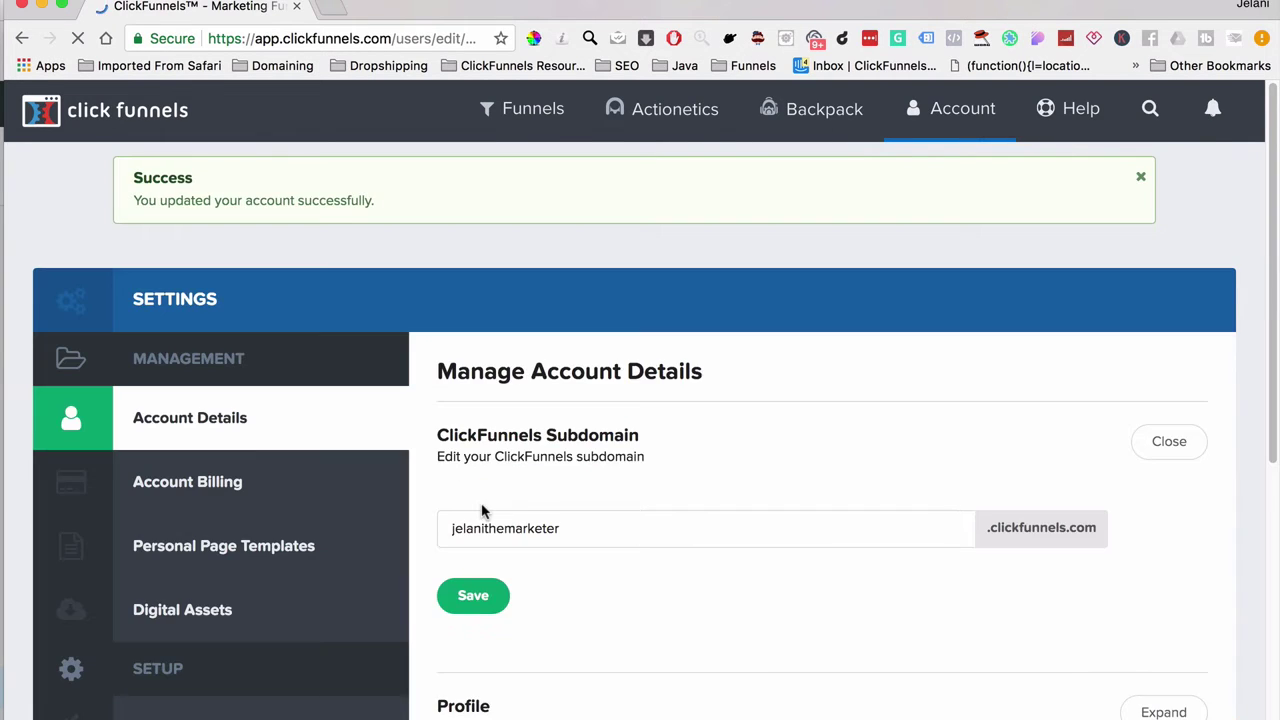
scroll(485, 512, "down", 5)
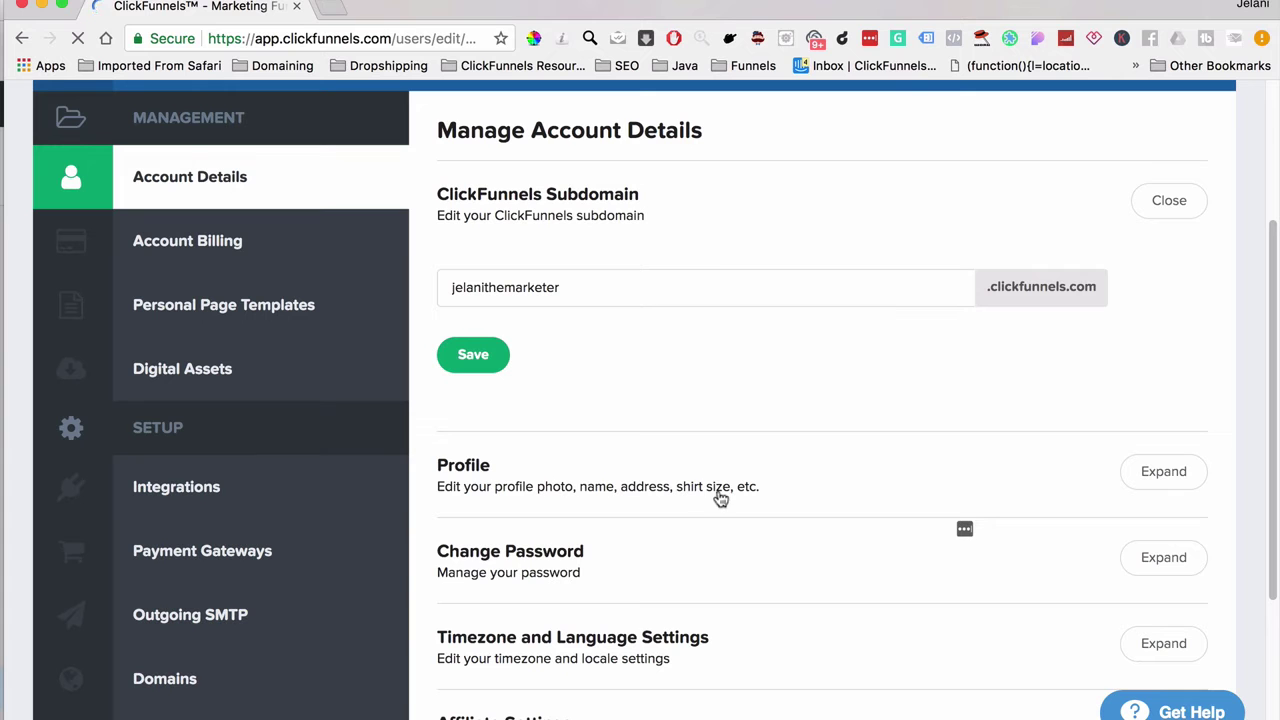
scroll(732, 500, "down", 2)
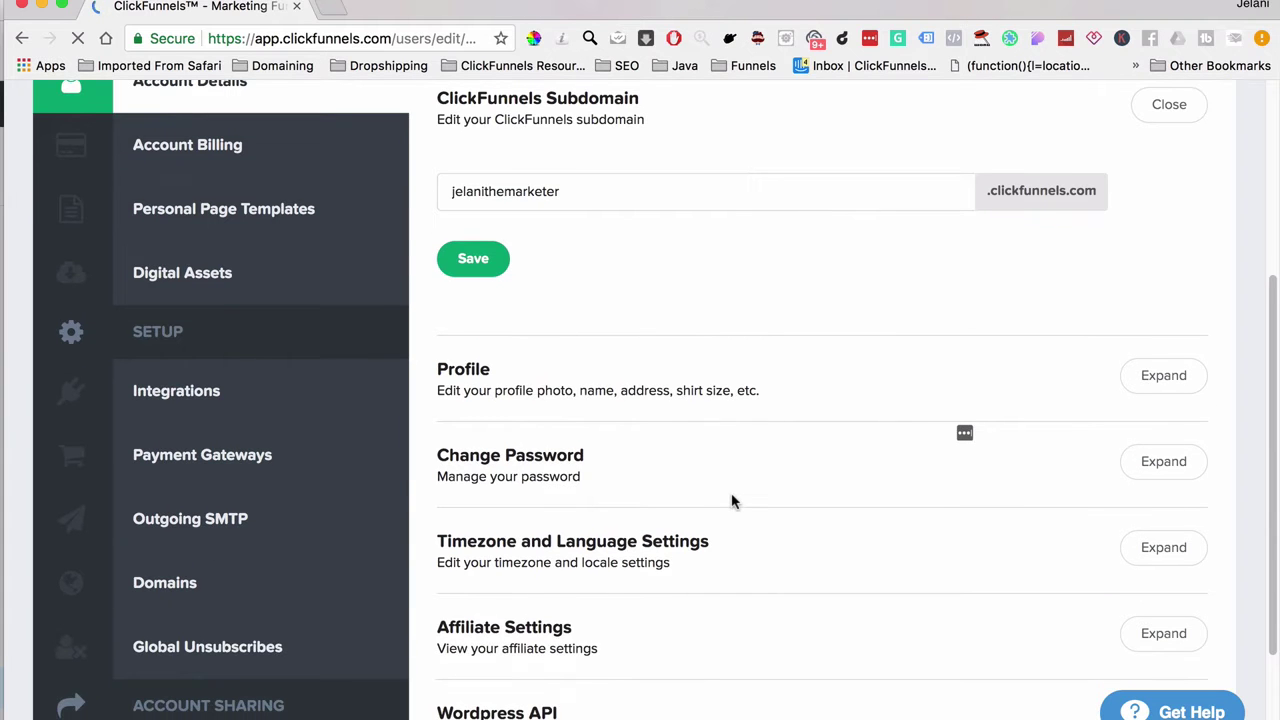
scroll(680, 502, "down", 3)
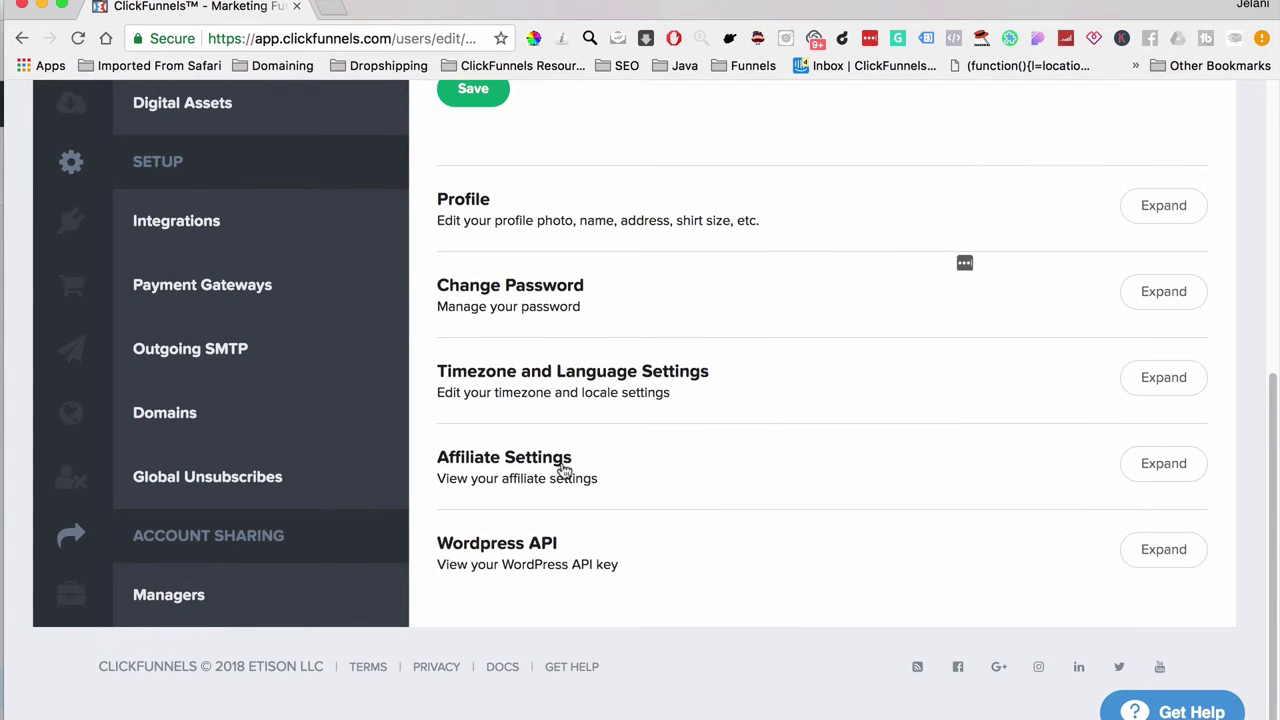
scroll(556, 460, "up", 3)
scroll(546, 457, "up", 3)
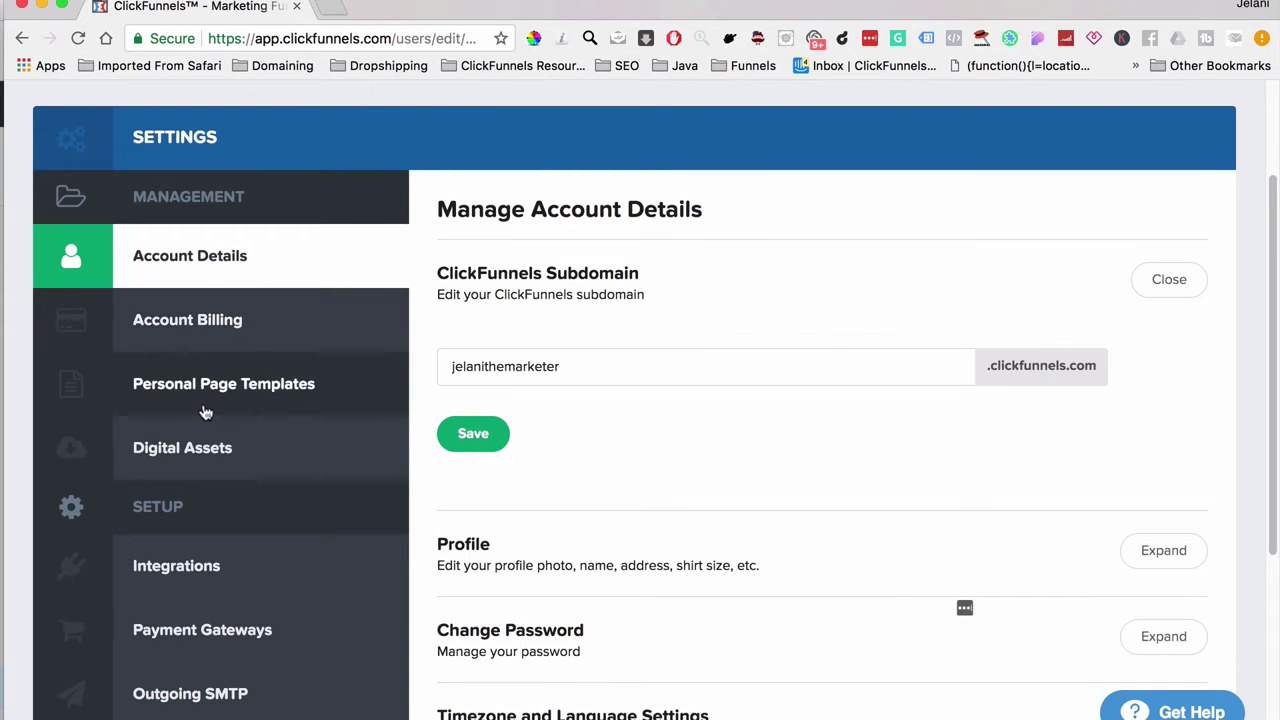
scroll(218, 400, "down", 2)
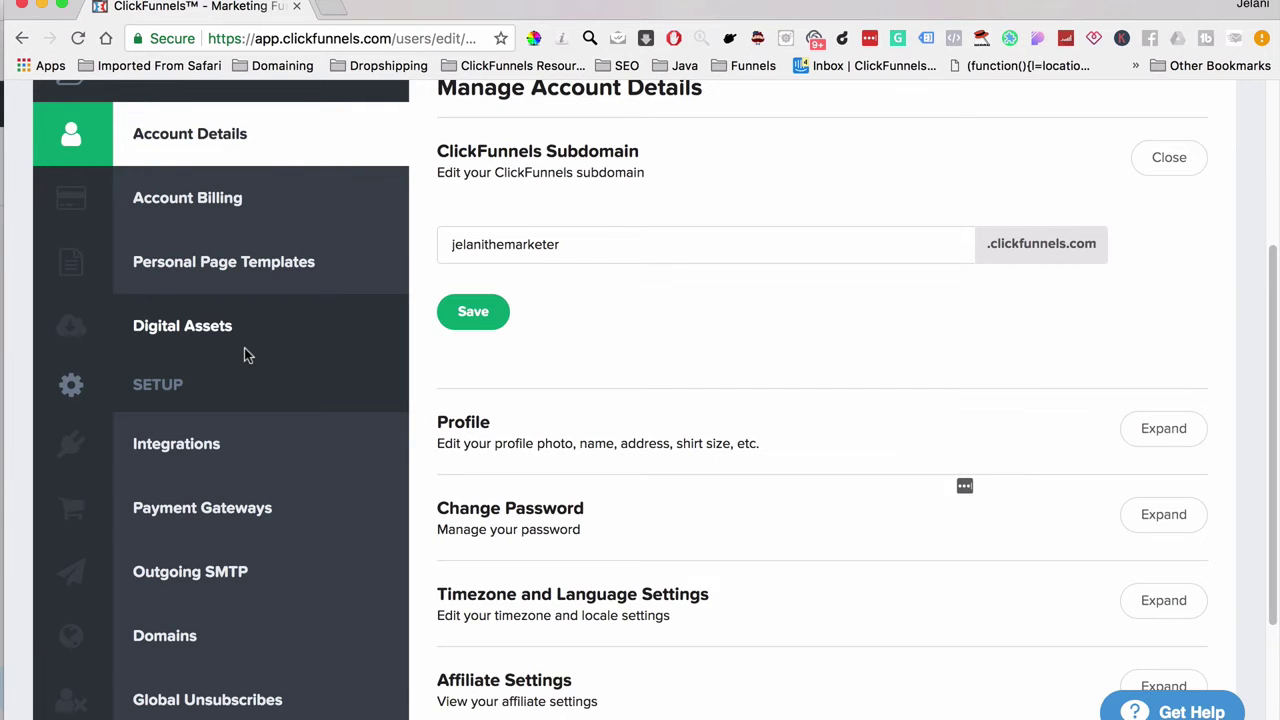
Step: Review the five connected API integrations, including HTML Form, Actionetics and PageNotifier
left_click(249, 451)
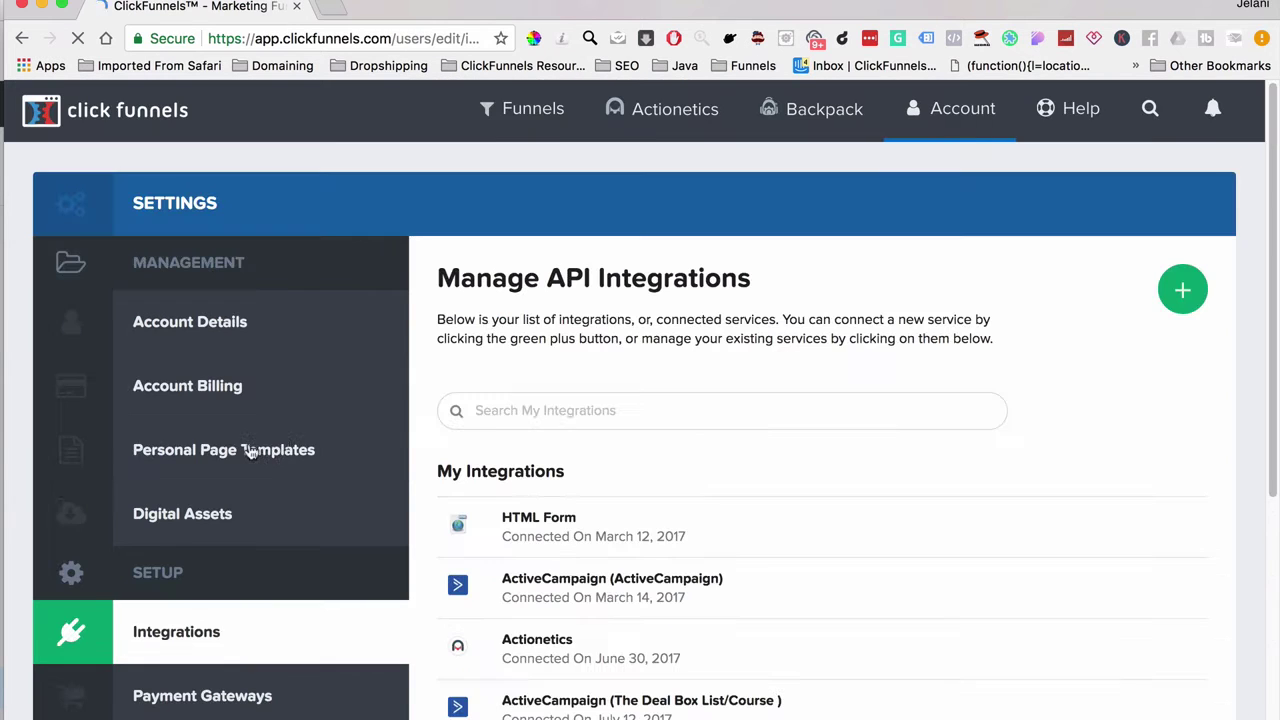
scroll(587, 614, "down", 3)
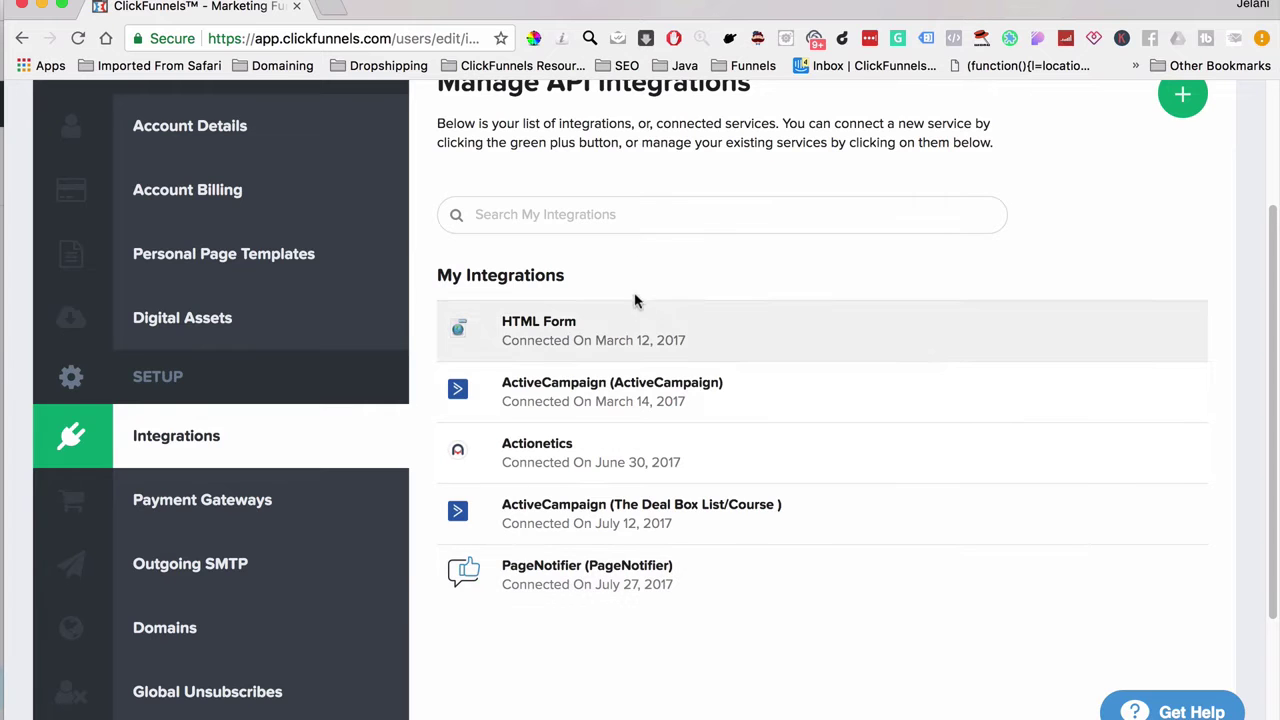
scroll(847, 250, "up", 2)
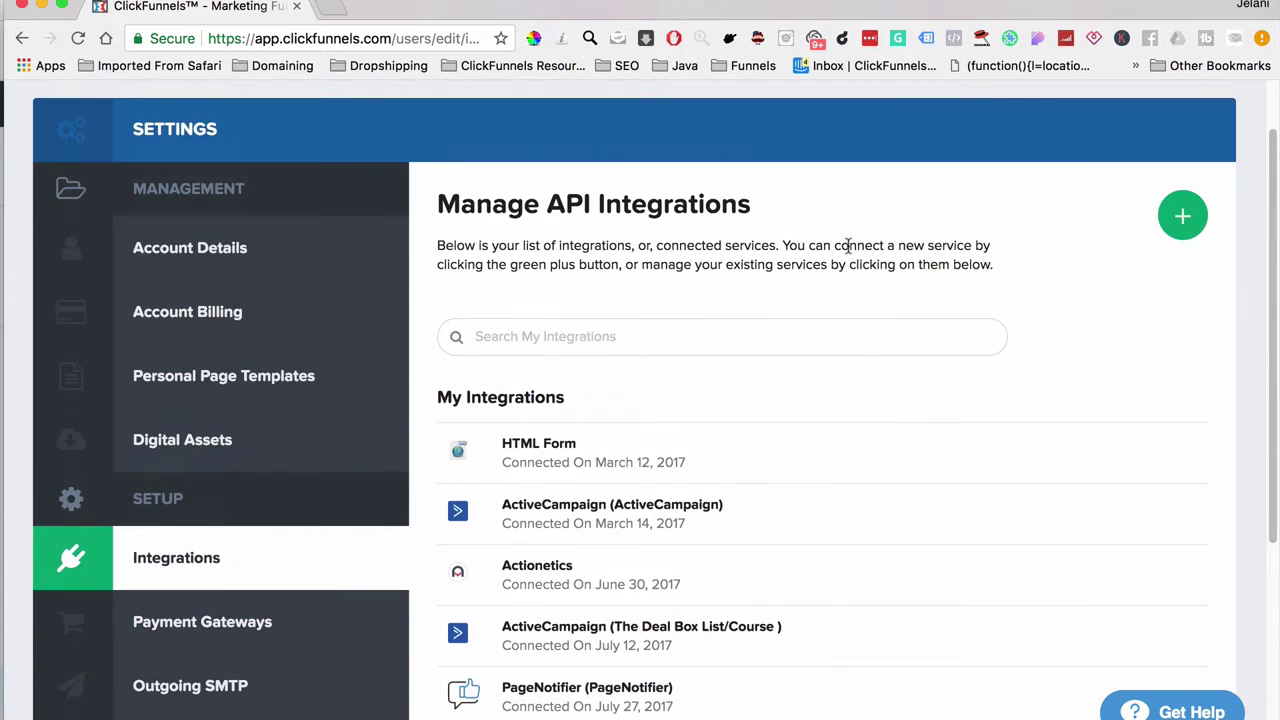
Step: Start adding a new integration and scroll through the available integration cards
left_click(1180, 216)
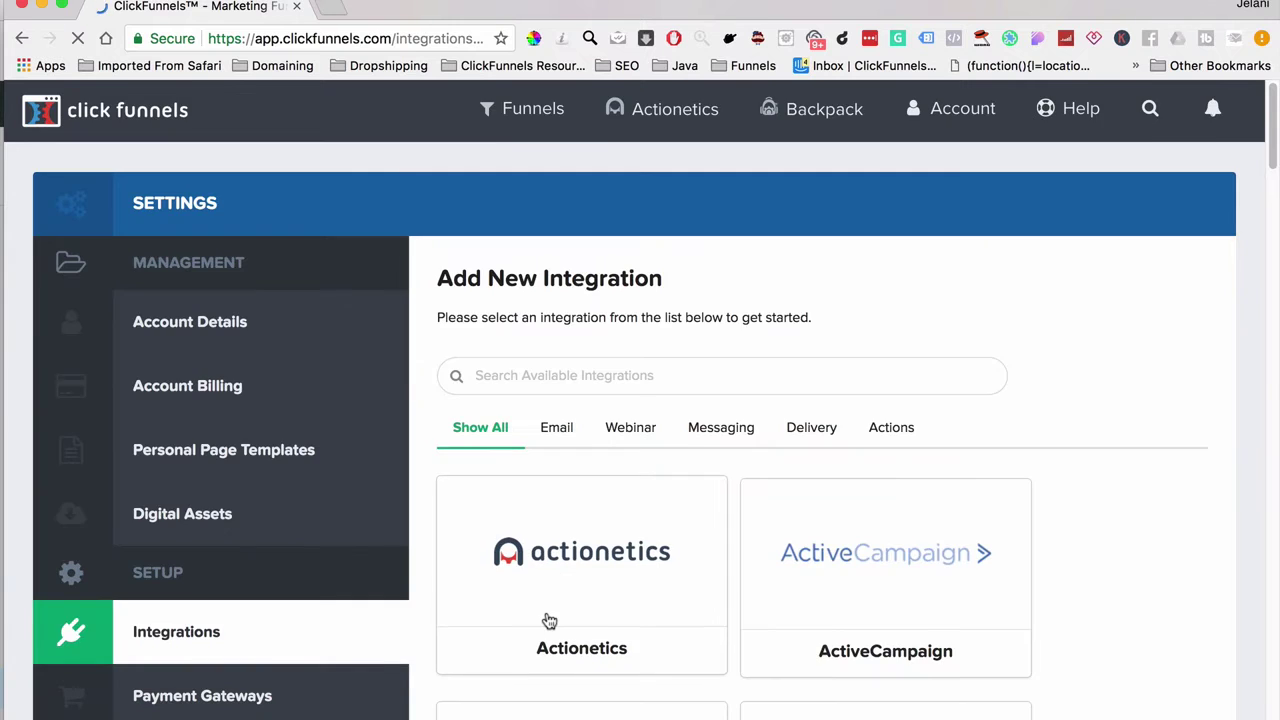
scroll(548, 617, "down", 5)
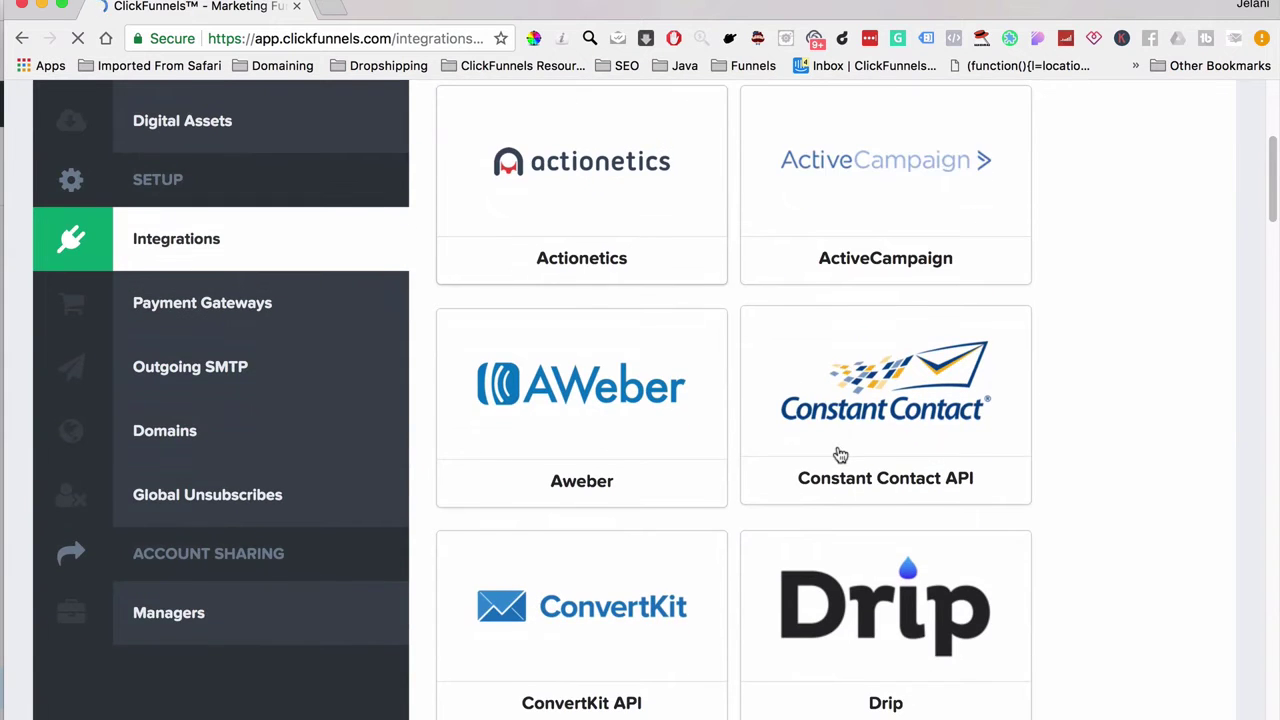
scroll(613, 655, "down", 8)
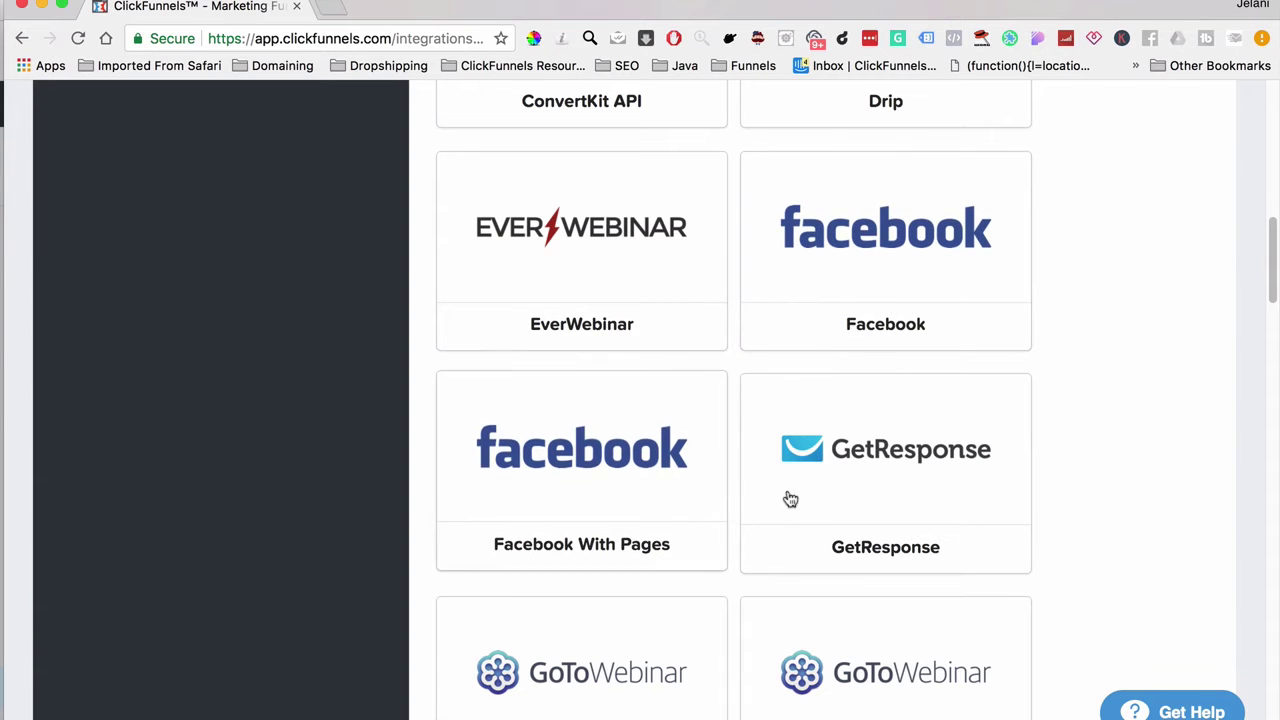
scroll(789, 497, "down", 7)
scroll(789, 497, "down", 7)
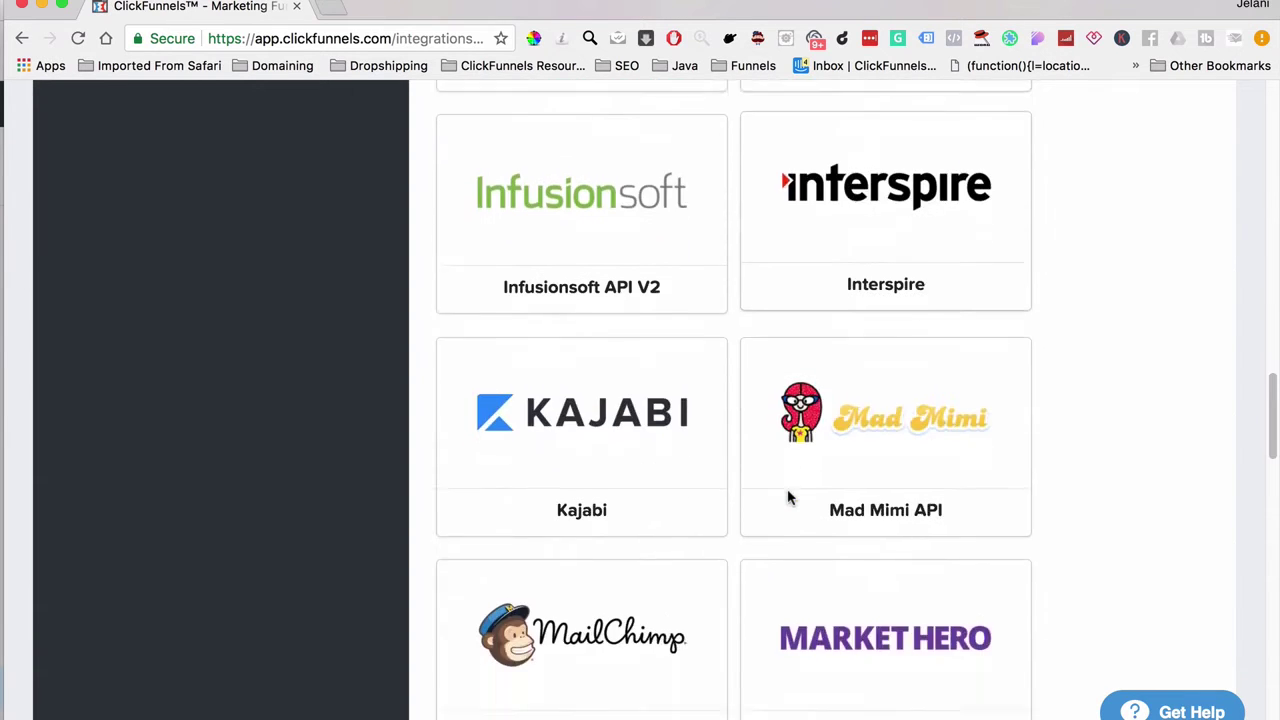
scroll(689, 569, "down", 11)
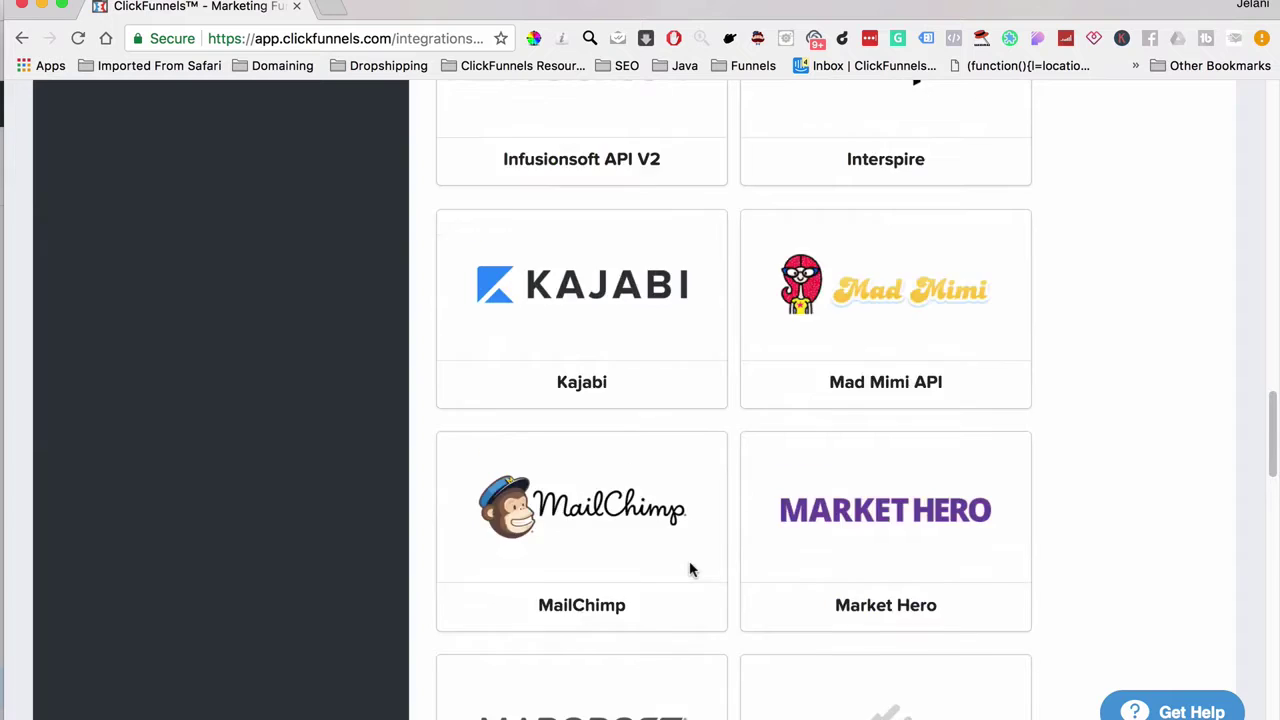
scroll(692, 571, "down", 3)
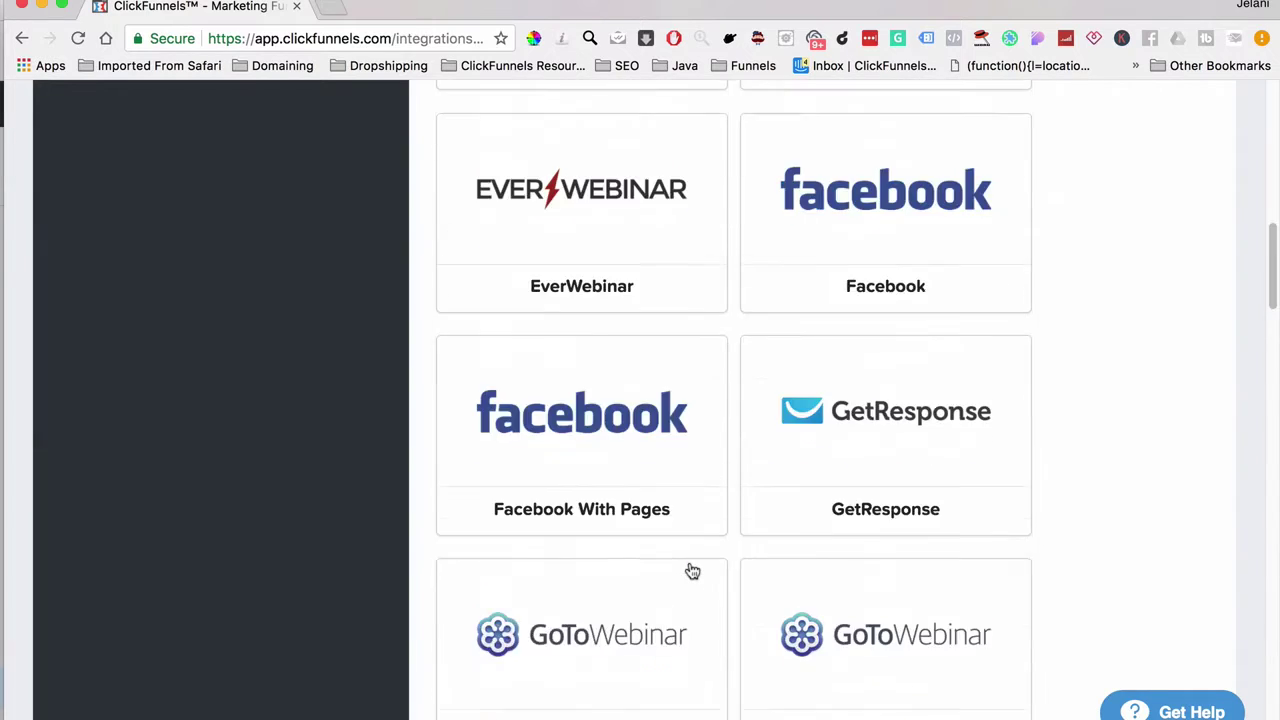
scroll(692, 571, "down", 20)
scroll(692, 571, "down", 3)
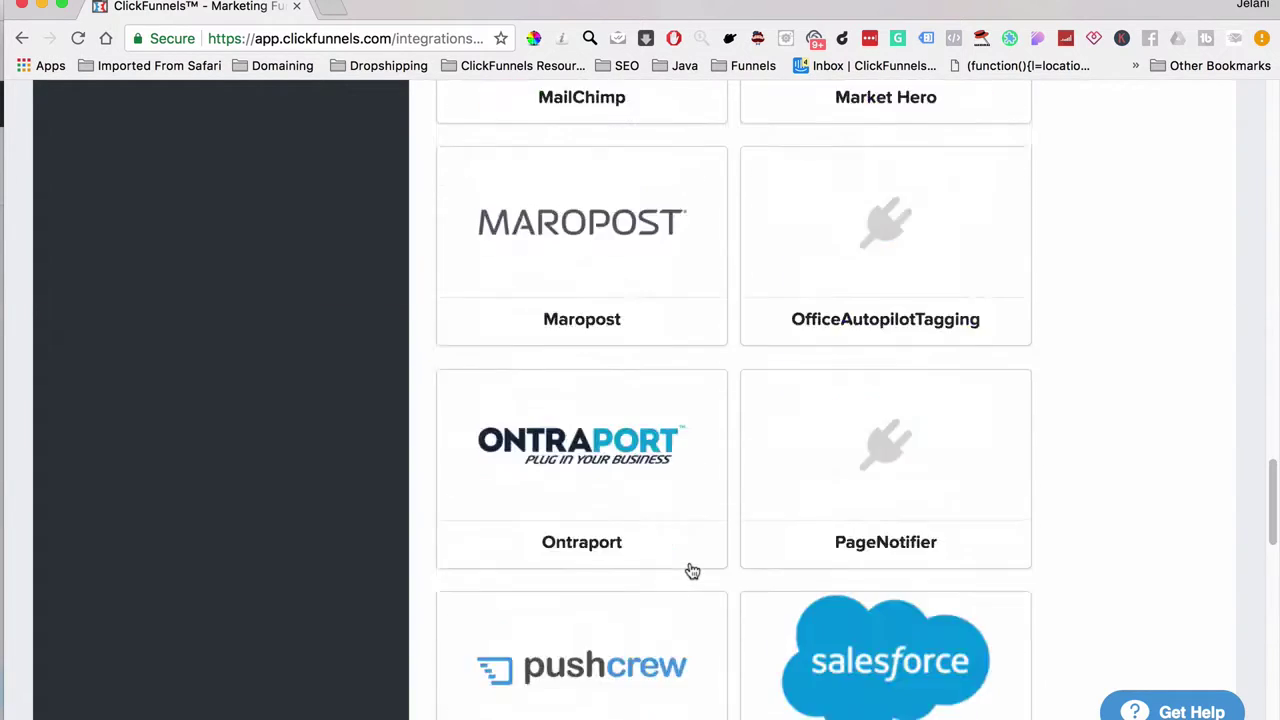
scroll(692, 571, "down", 10)
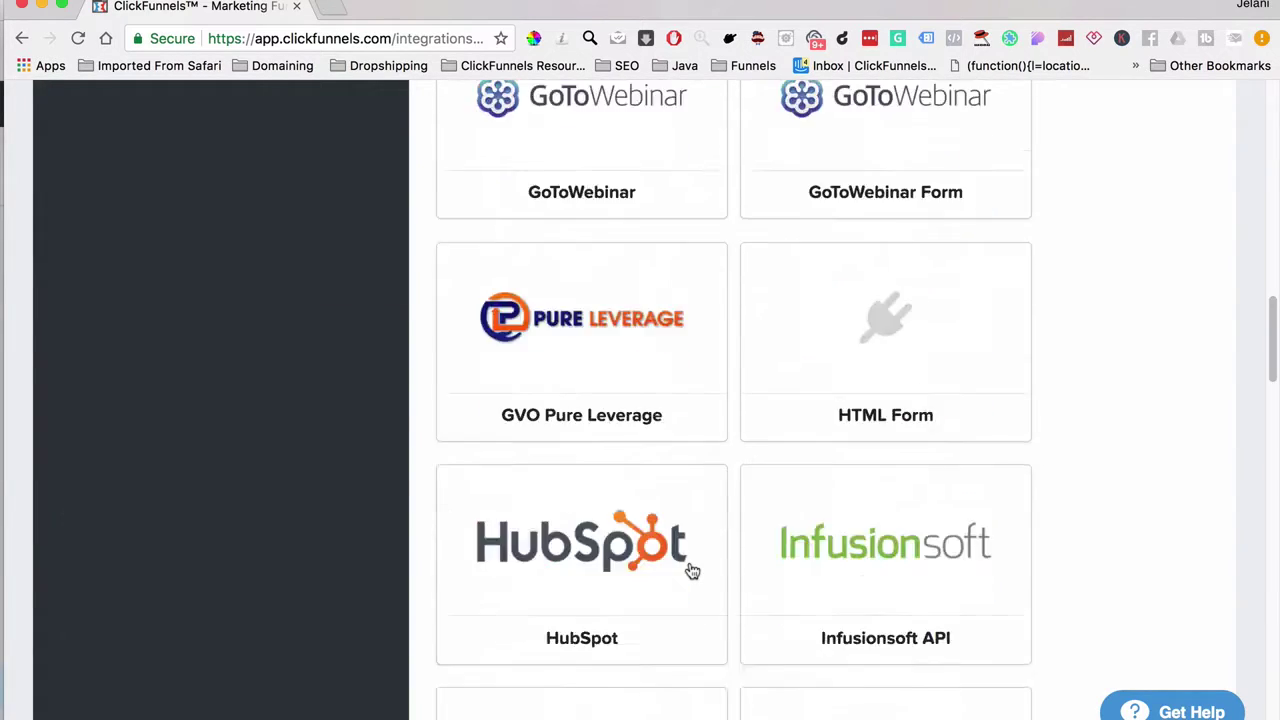
Step: Search the available integrations for 'Tw' to narrow the list to Twilio SMS
scroll(692, 571, "up", 15)
left_click(584, 378)
type("Tw")
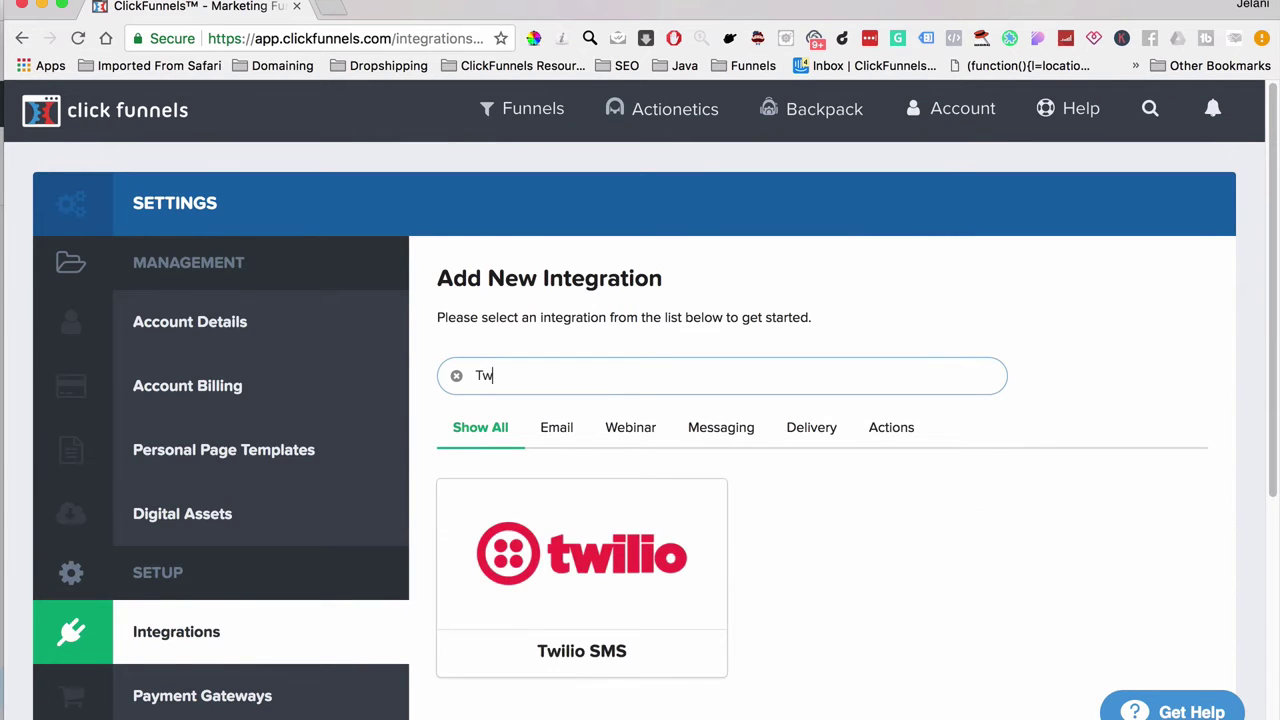
Step: Look over the Twilio SMS setup form, then view Payment Gateways with Stripe connected
left_click(621, 630)
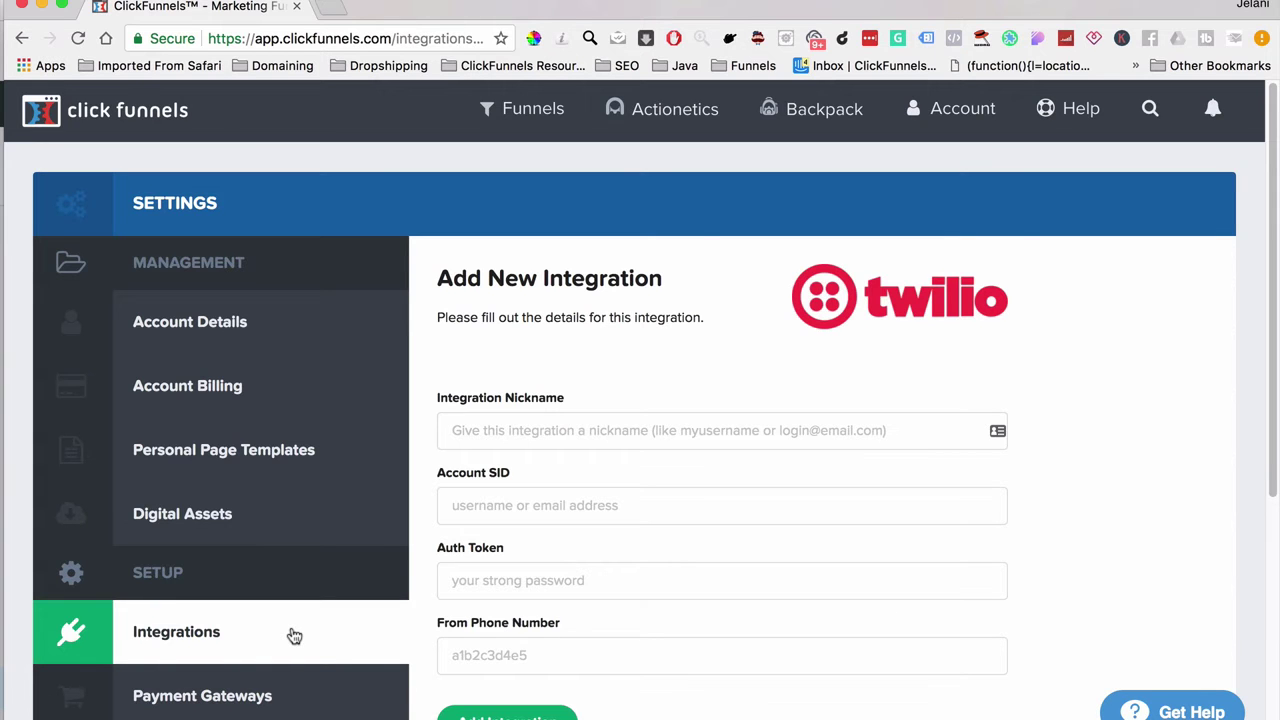
scroll(294, 636, "down", 4)
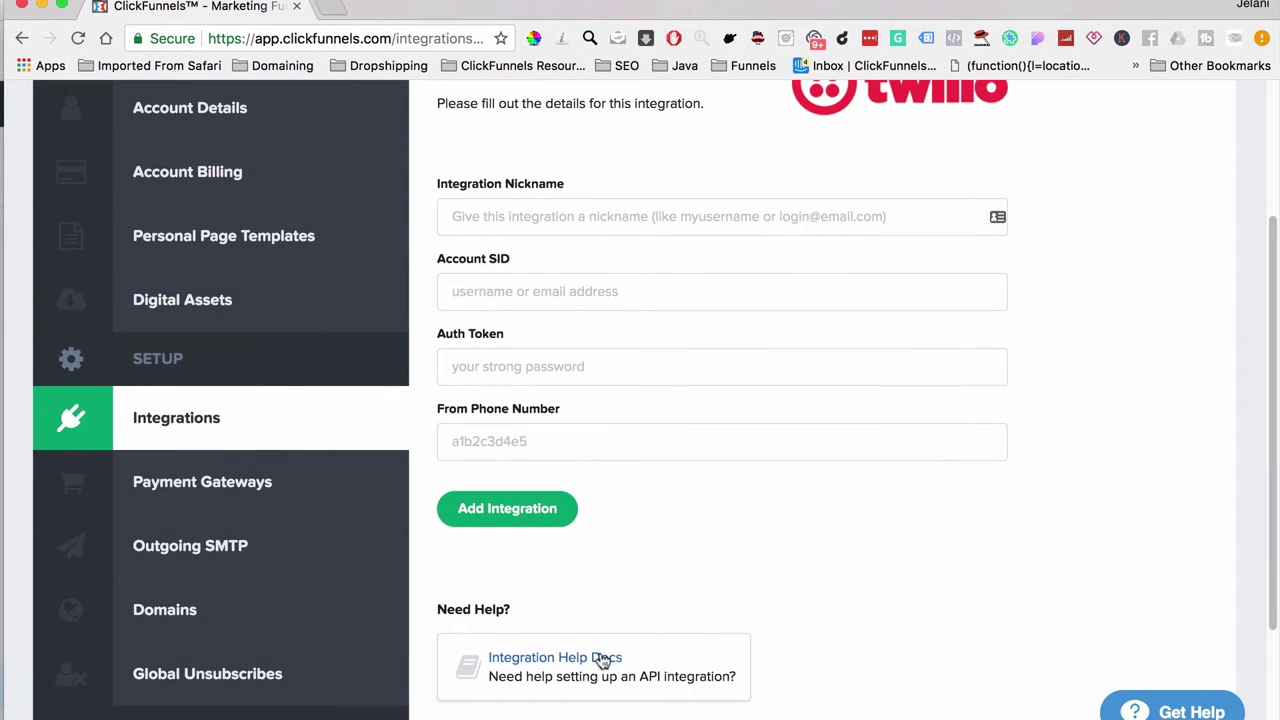
left_click(305, 499)
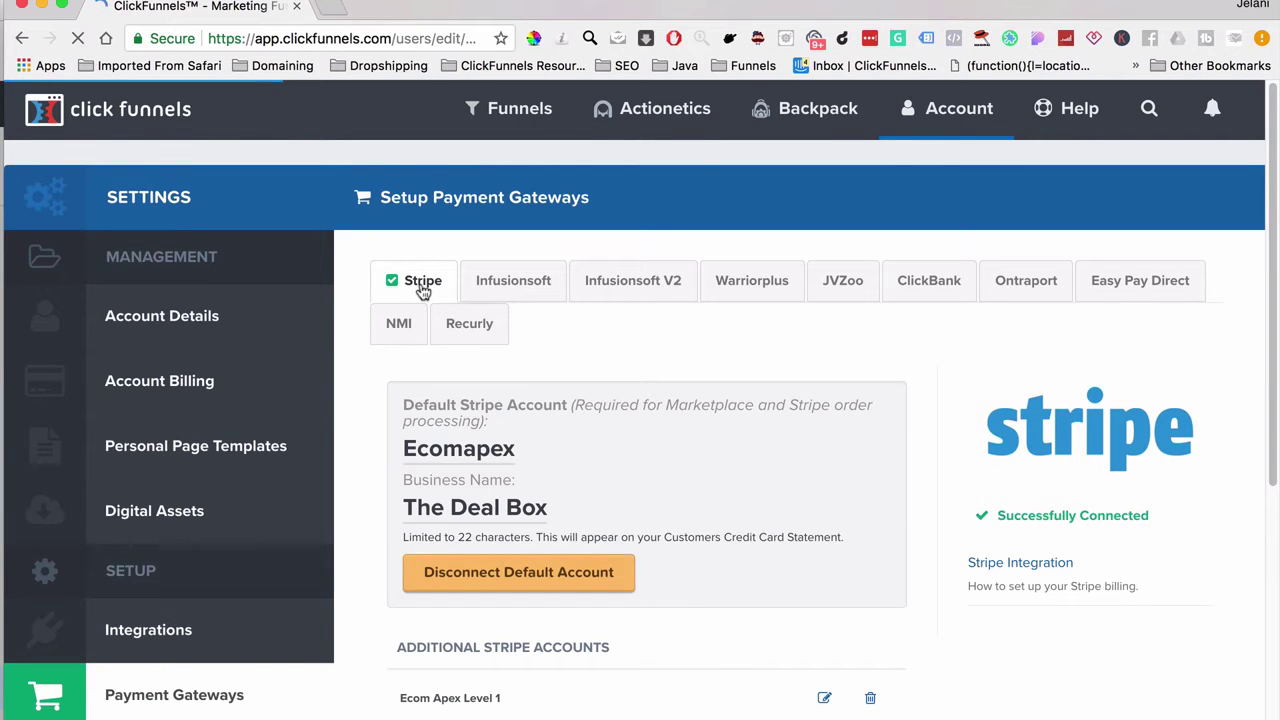
Step: Review the payment gateways, checking the three additional Stripe accounts beside the connected default
left_click(474, 336)
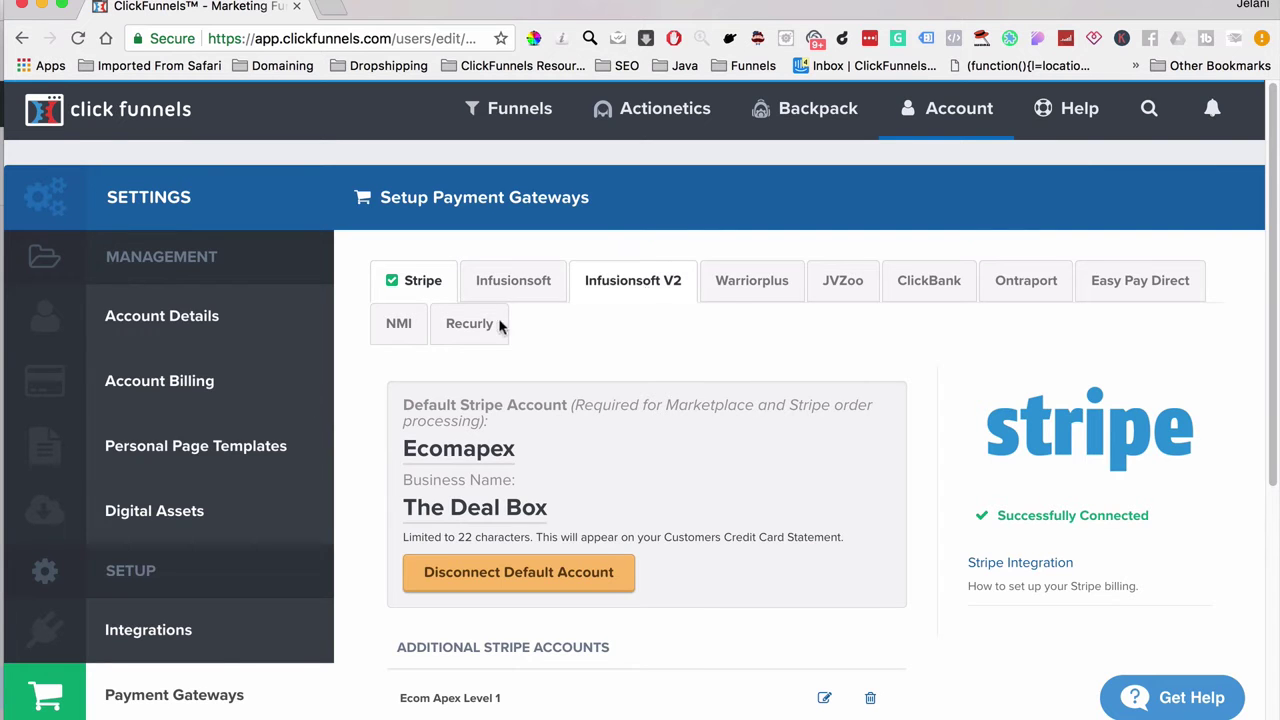
scroll(260, 436, "down", 3)
scroll(253, 437, "up", 2)
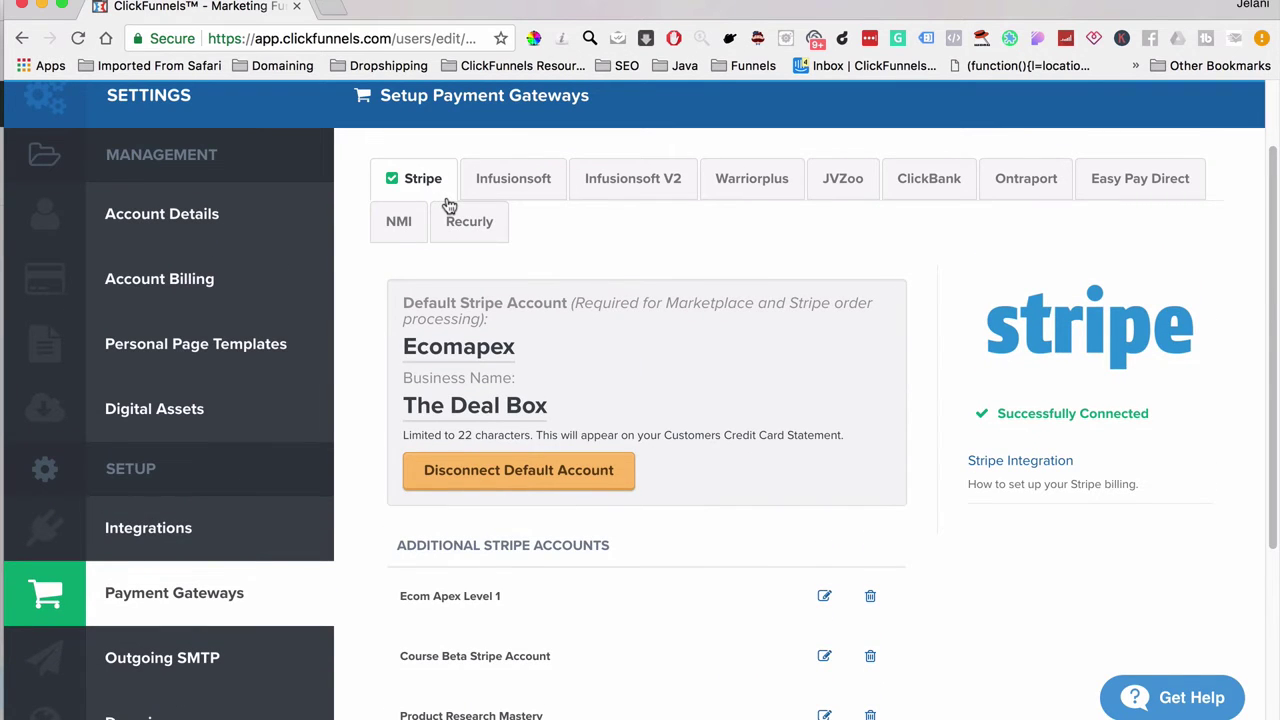
scroll(486, 405, "down", 3)
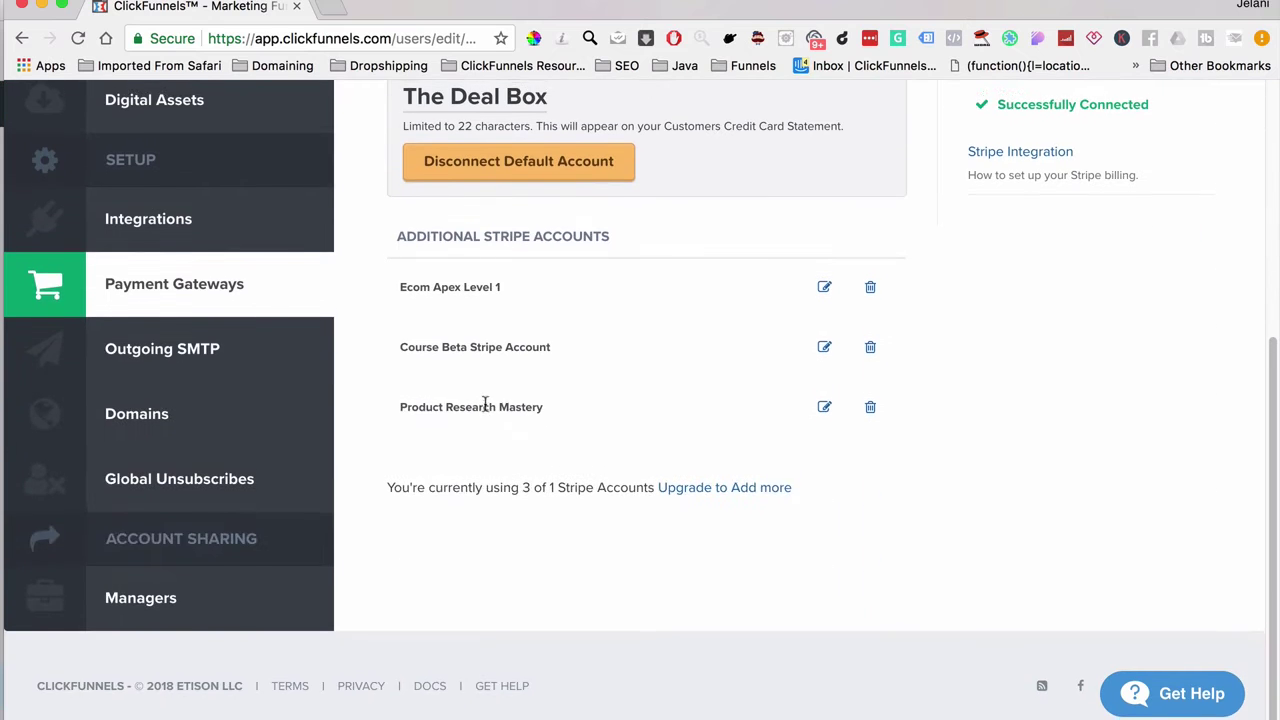
scroll(466, 347, "up", 2)
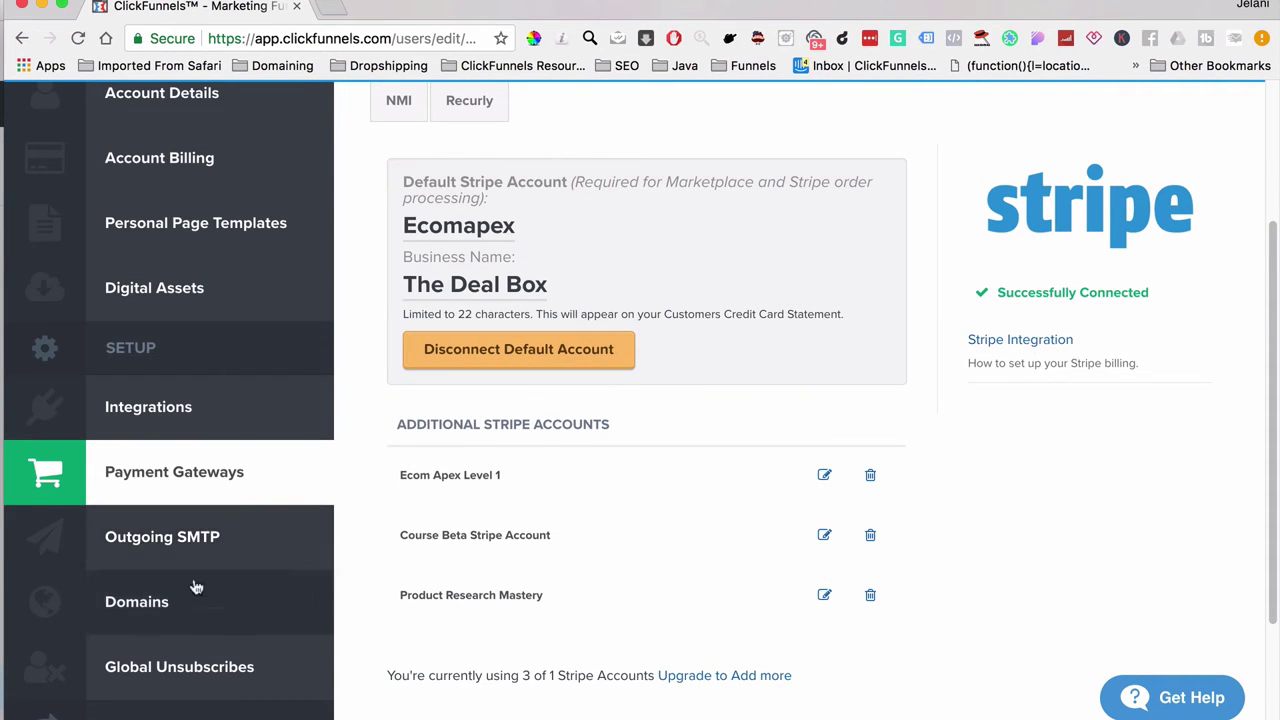
Step: Review the Sendgrid and Ecom Apex Support SMTP settings, then view My Domains including ecomapex.com
left_click(217, 543)
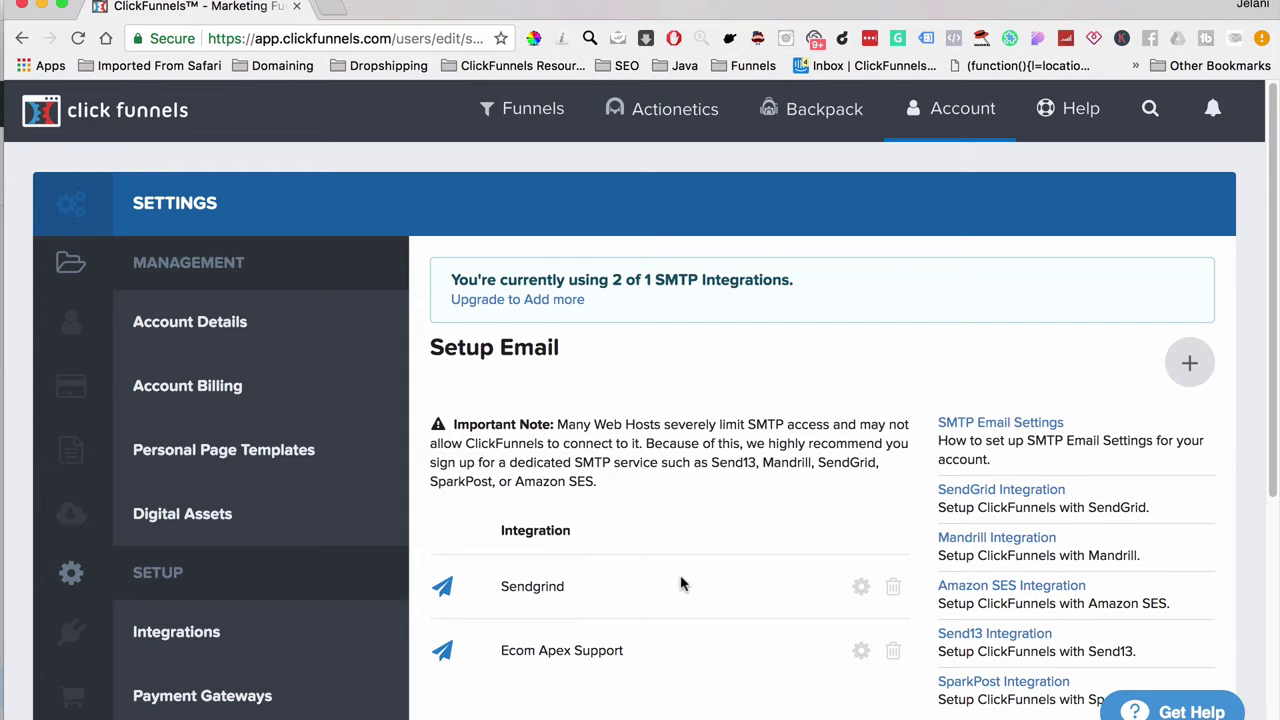
scroll(680, 584, "down", 4)
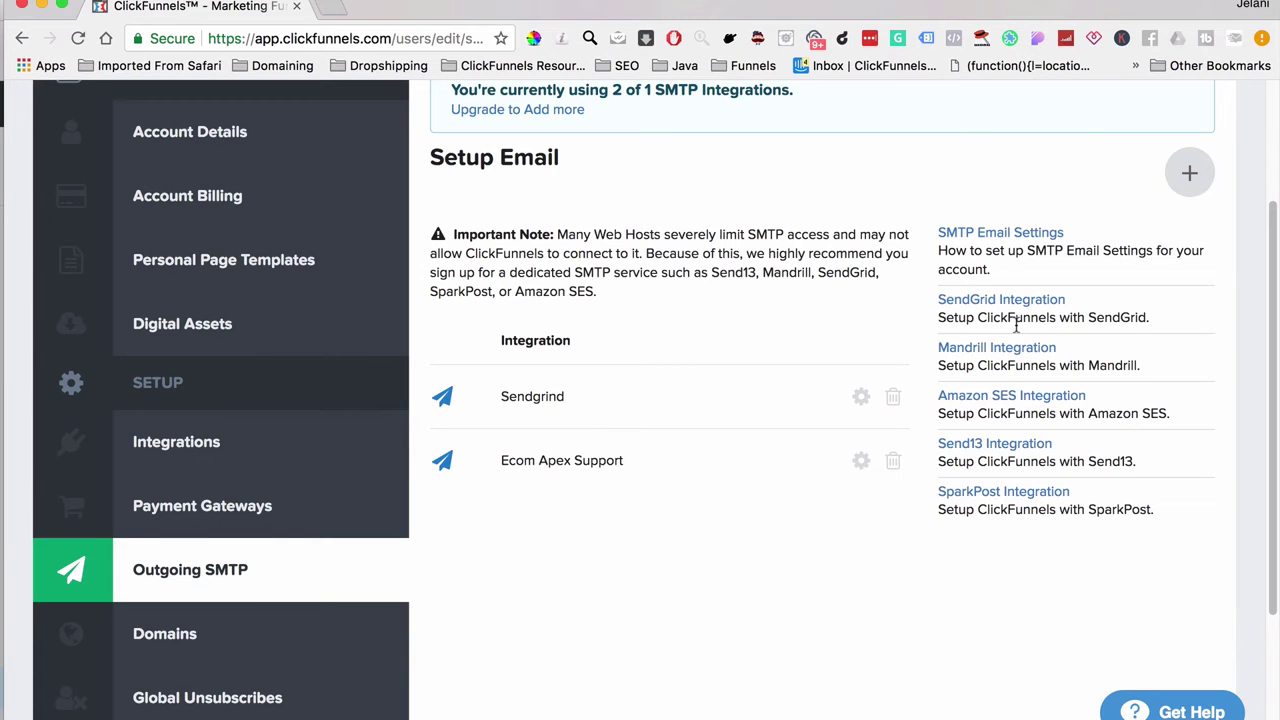
scroll(650, 383, "down", 3)
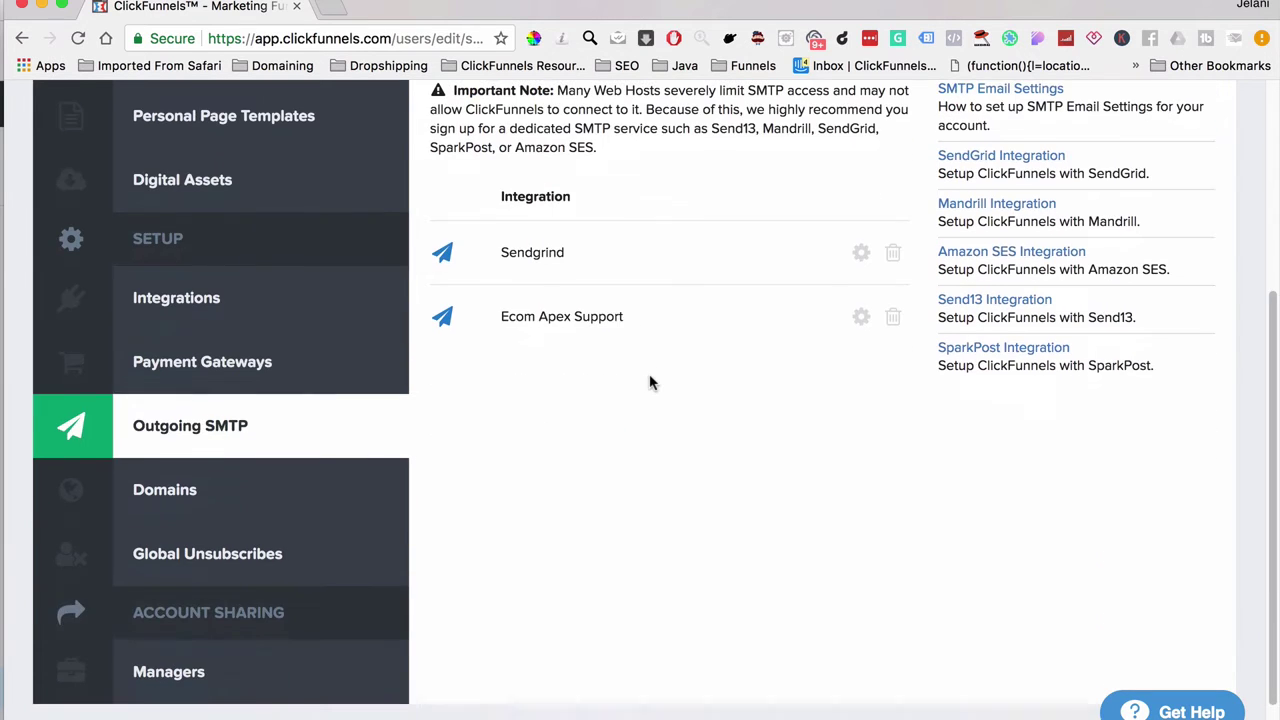
left_click(320, 487)
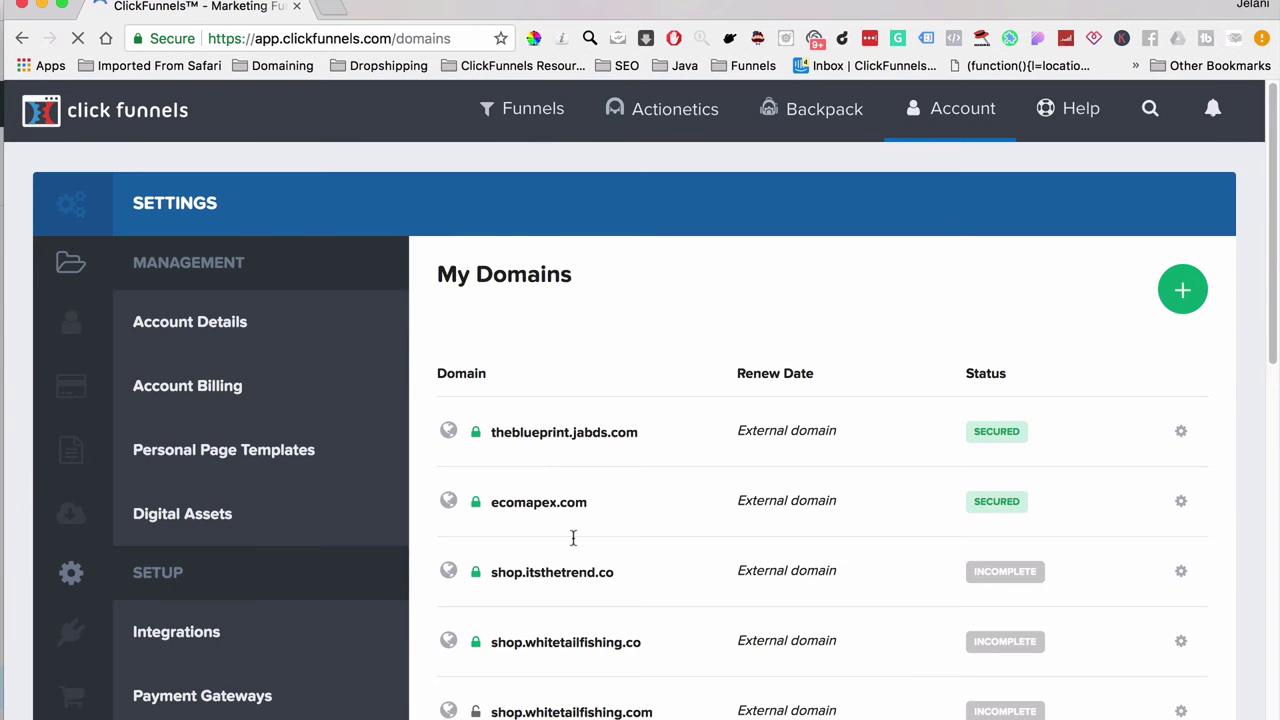
Step: Scroll through My Domains to review ecomapex.com and the other external domains
scroll(574, 534, "down", 10)
scroll(574, 544, "up", 5)
scroll(574, 544, "up", 10)
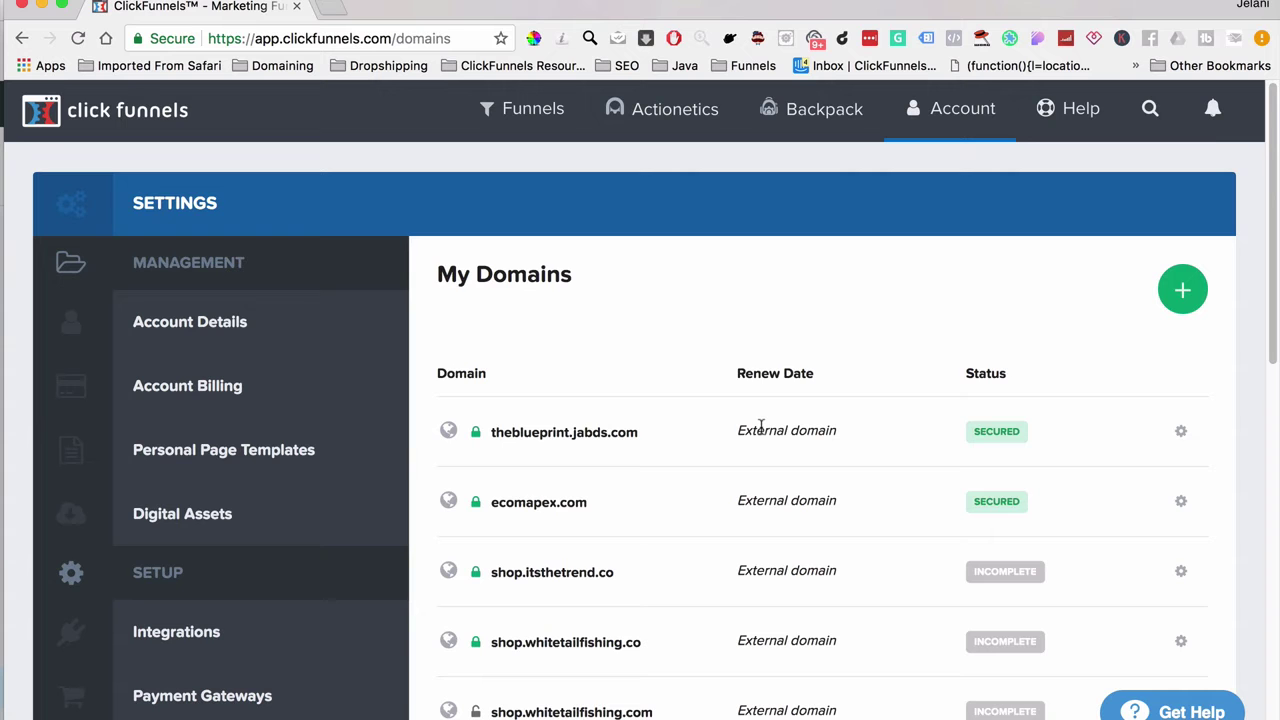
scroll(762, 427, "down", 10)
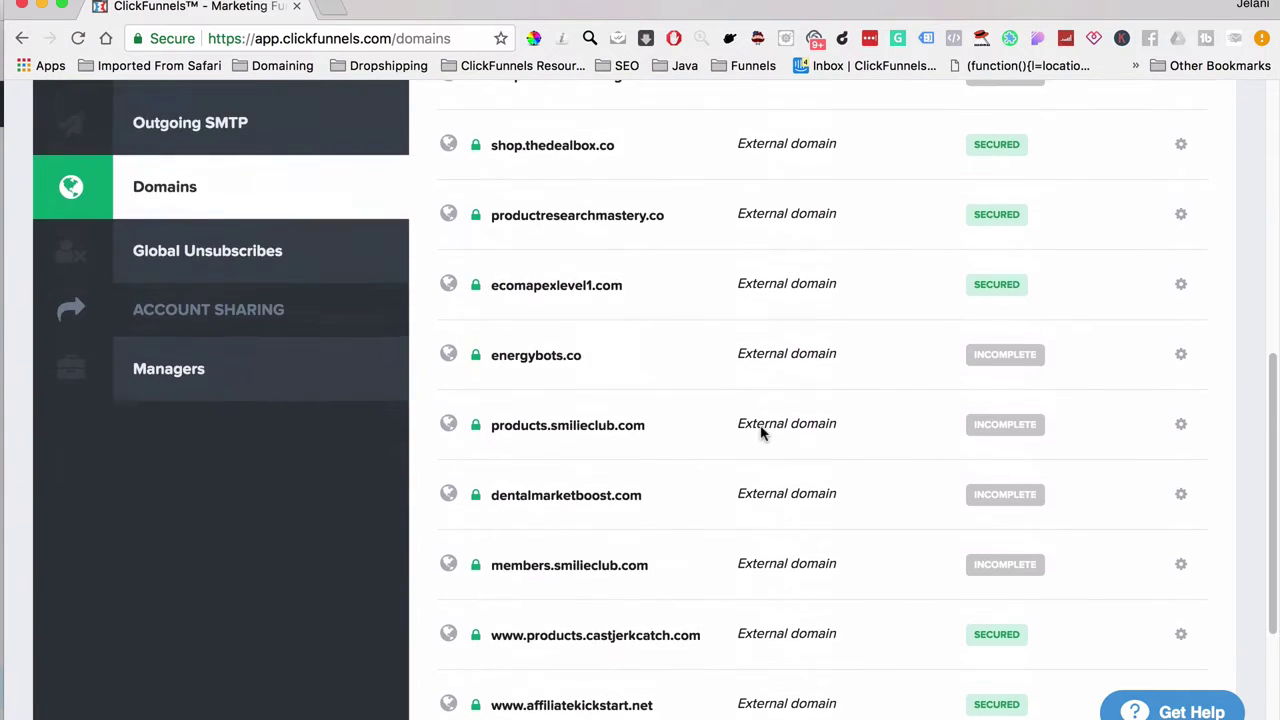
scroll(762, 432, "up", 10)
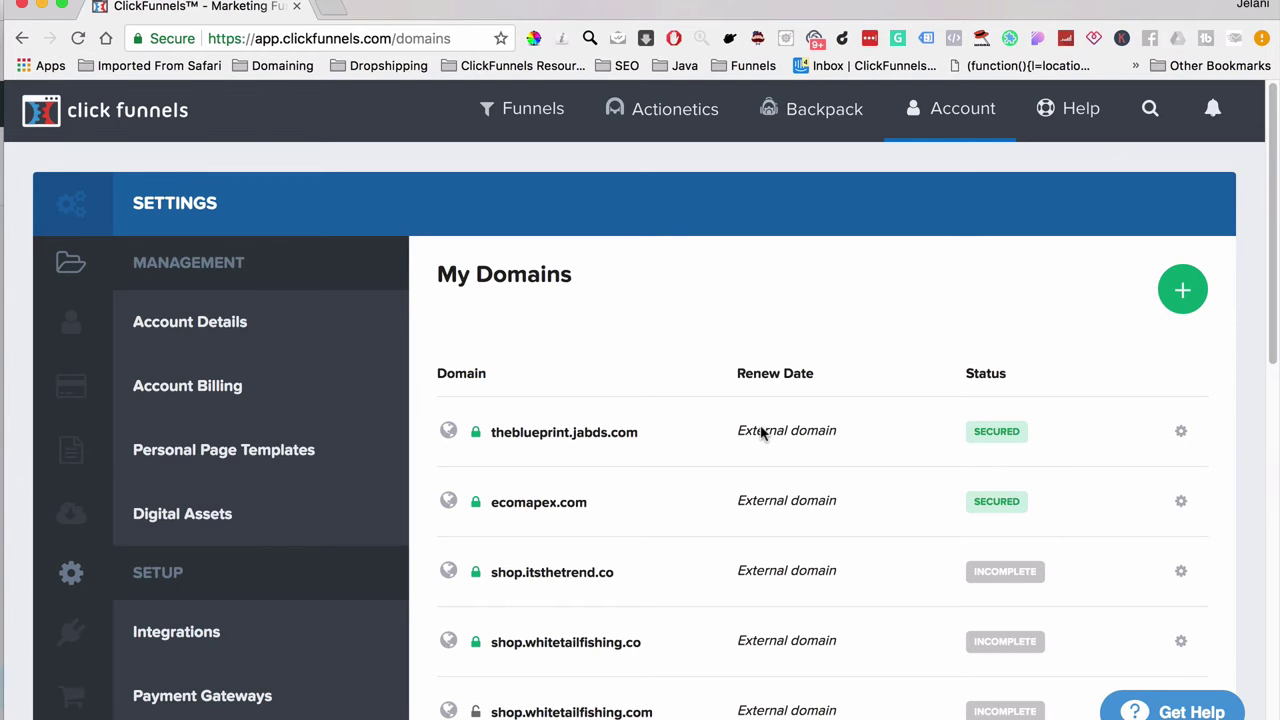
scroll(677, 640, "down", 3)
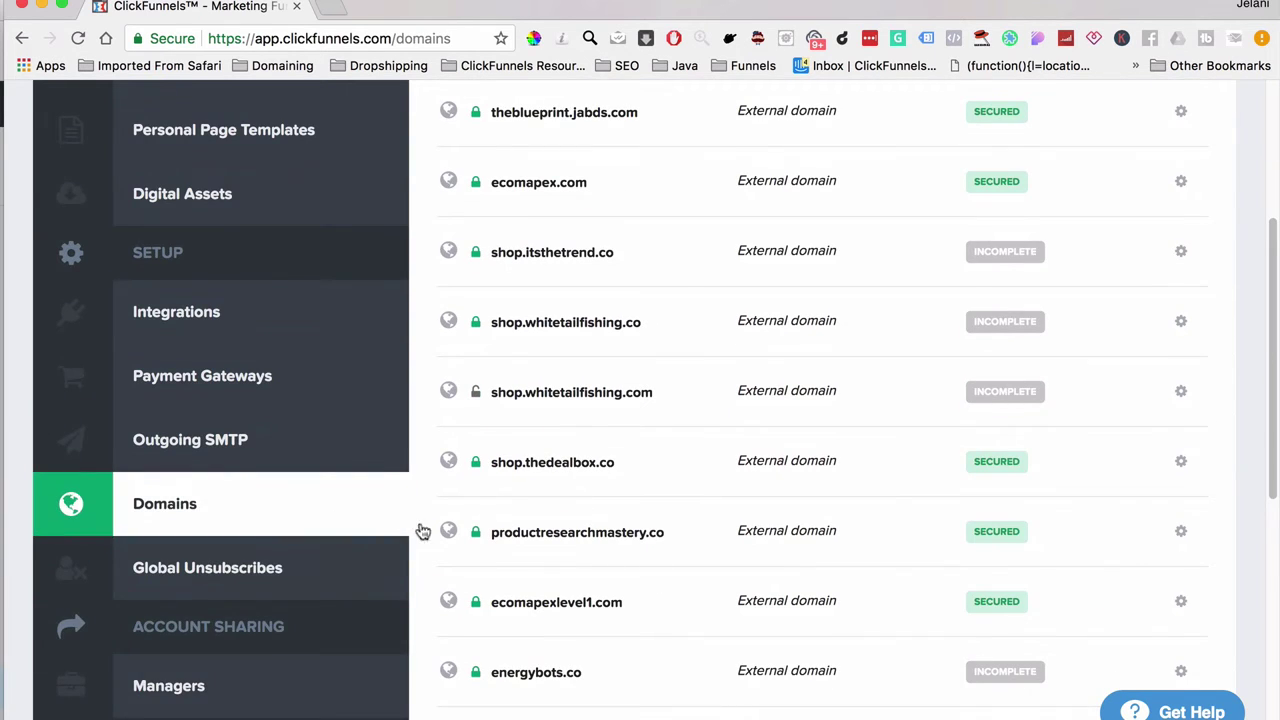
Step: Open Global Unsubscribes and scroll through the unsubscribed email addresses
left_click(268, 580)
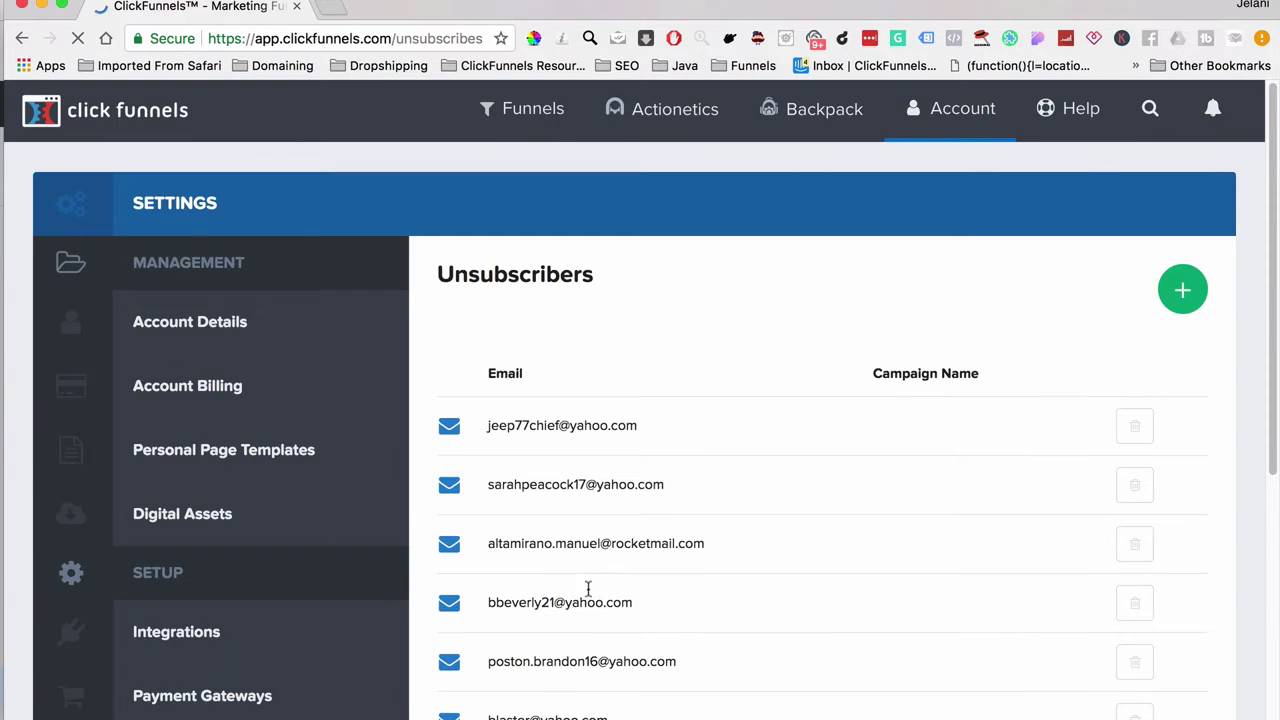
scroll(588, 588, "down", 5)
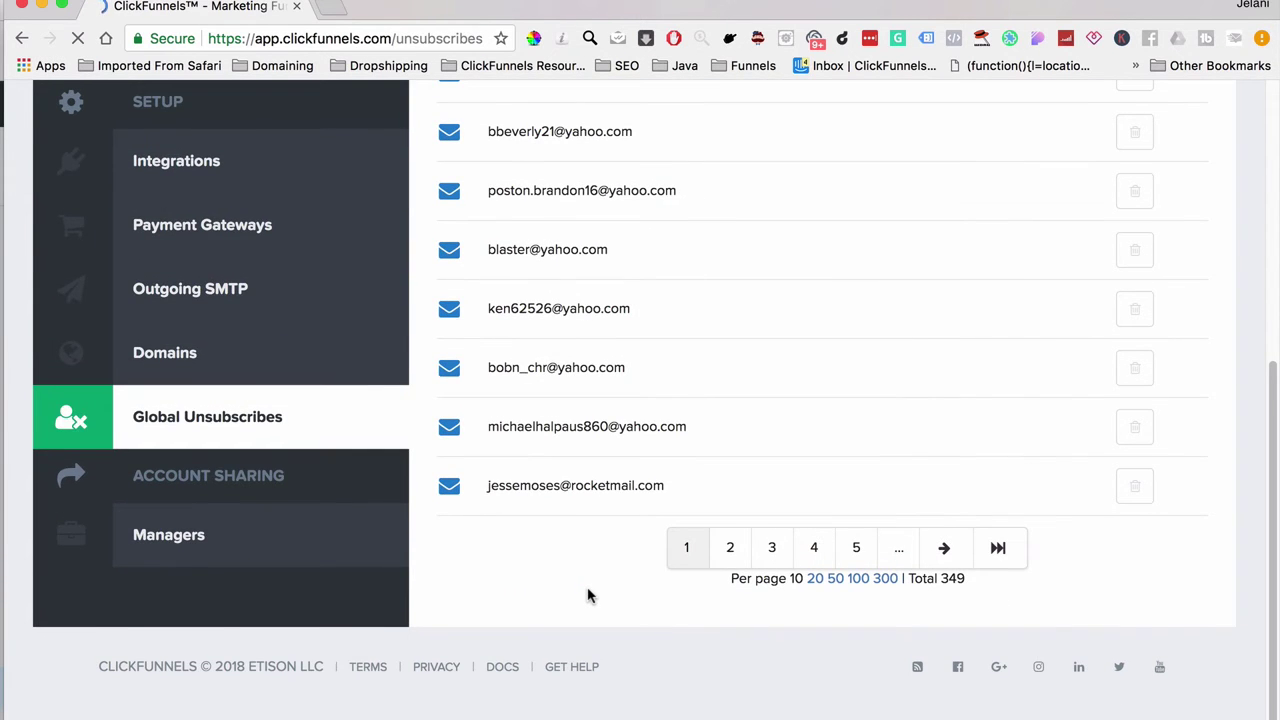
scroll(588, 596, "up", 5)
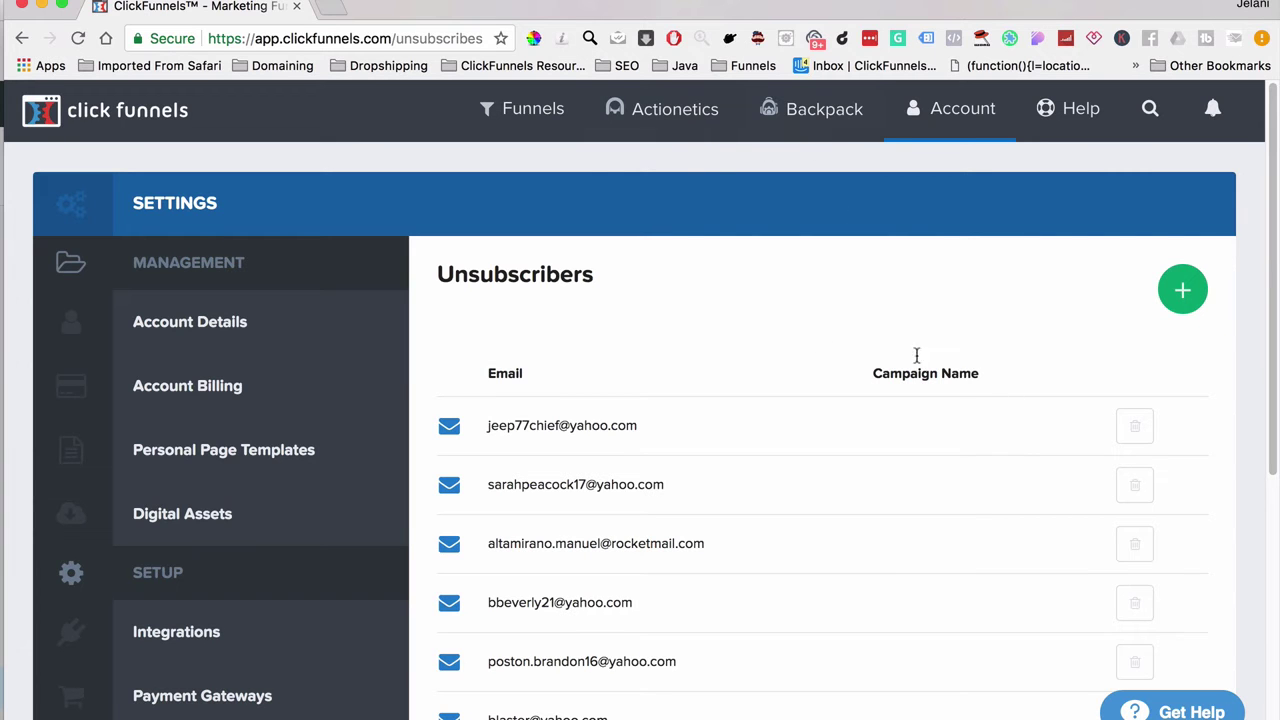
mouse_move(920, 118)
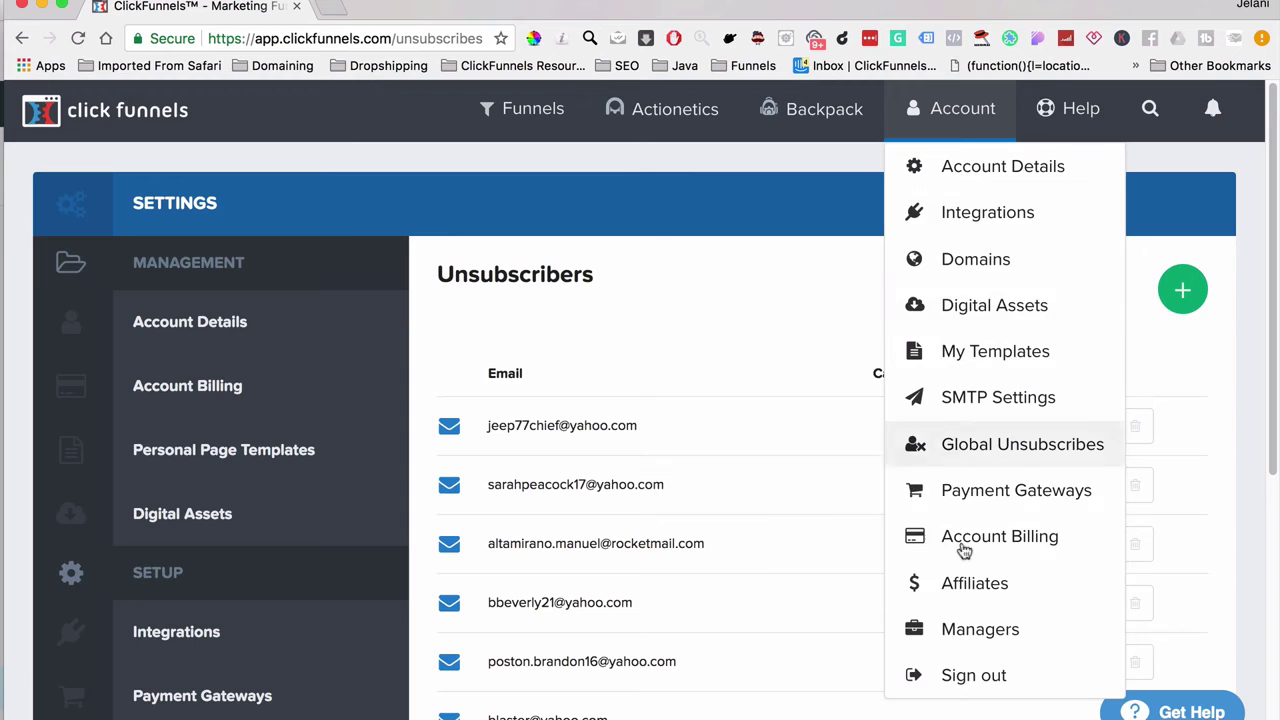
mouse_move(503, 110)
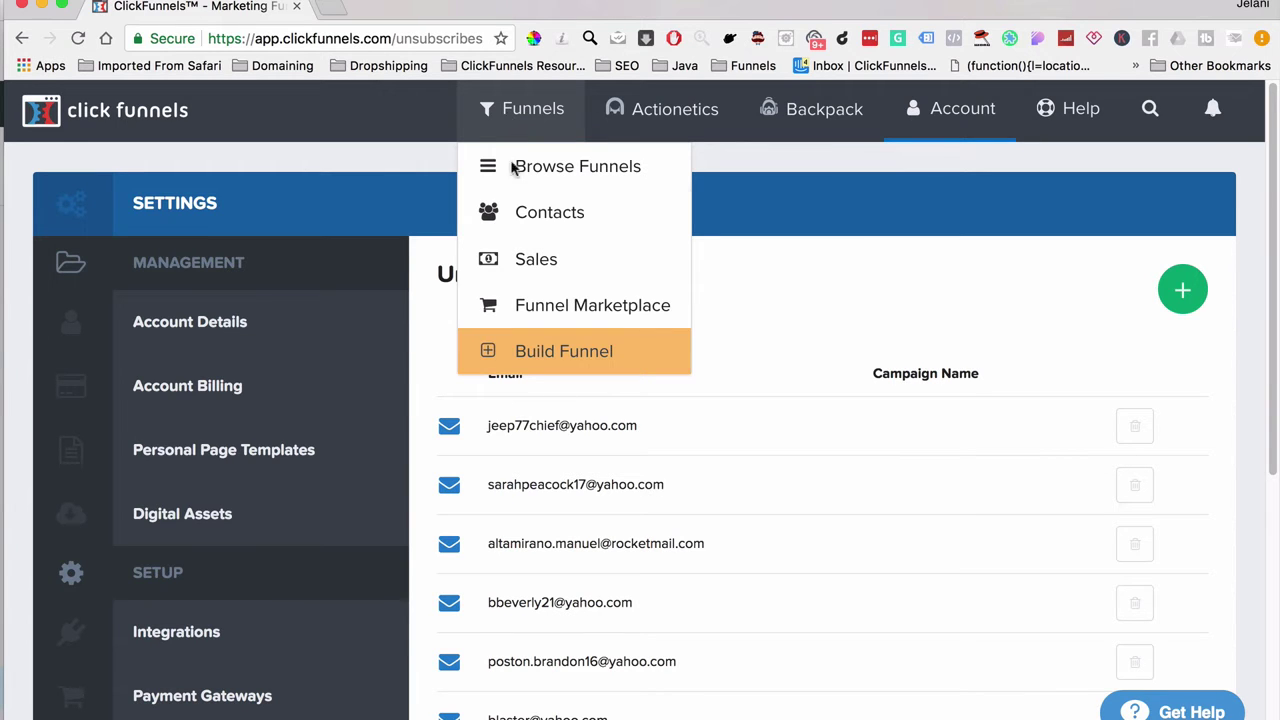
Step: Try Funnels > Build Funnel, reload the badly rendered page, and go back
left_click(550, 352)
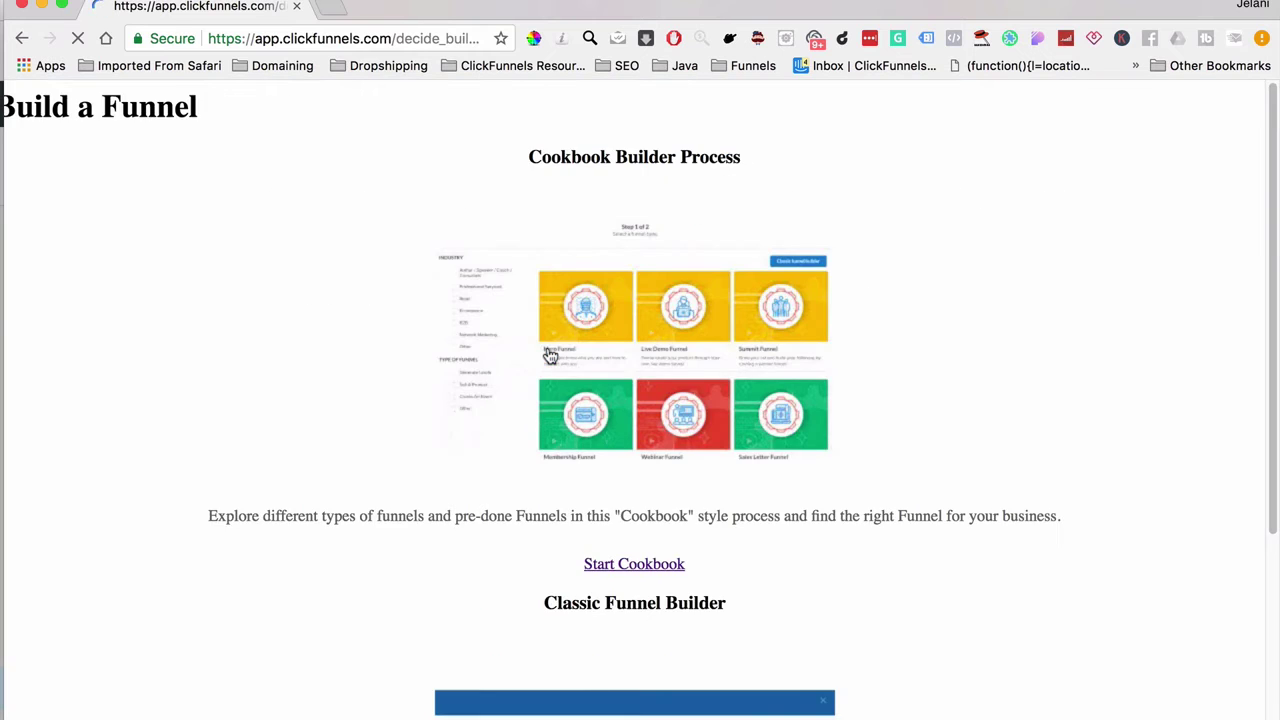
left_click(78, 38)
left_click(21, 40)
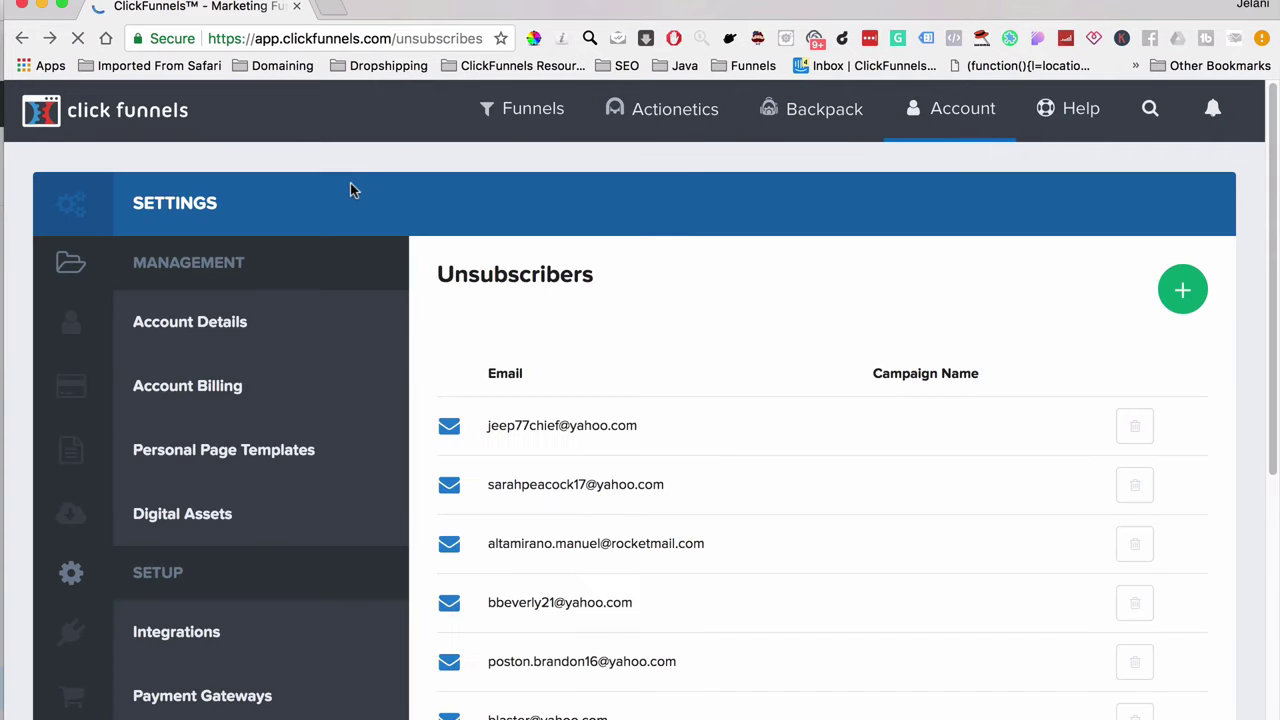
Step: Browse the overview of all funnels and start adding a new funnel
mouse_move(528, 140)
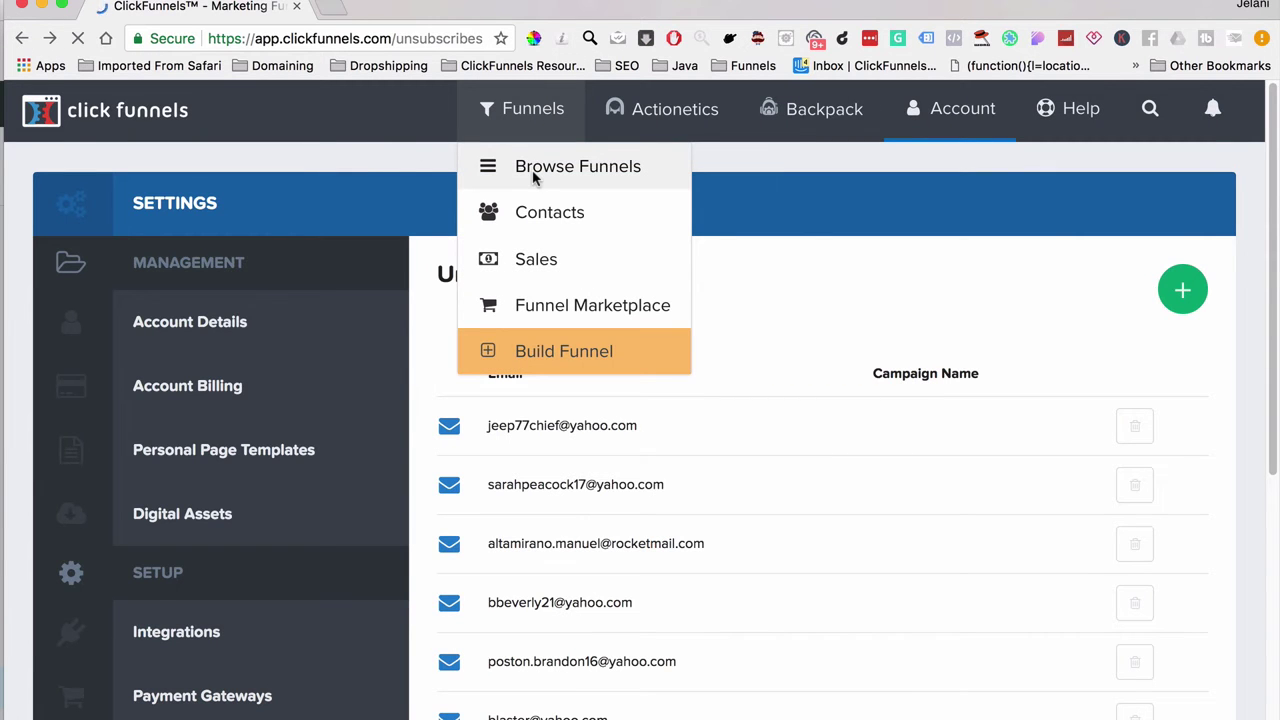
left_click(534, 178)
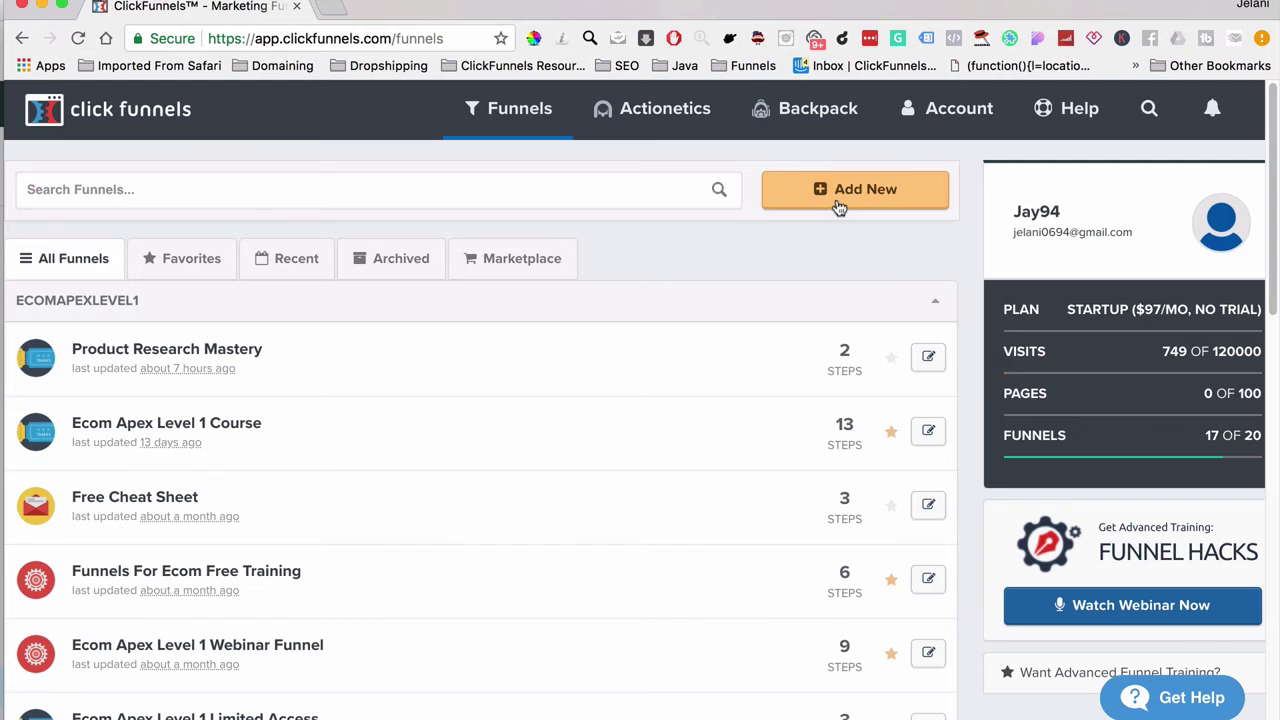
left_click(838, 205)
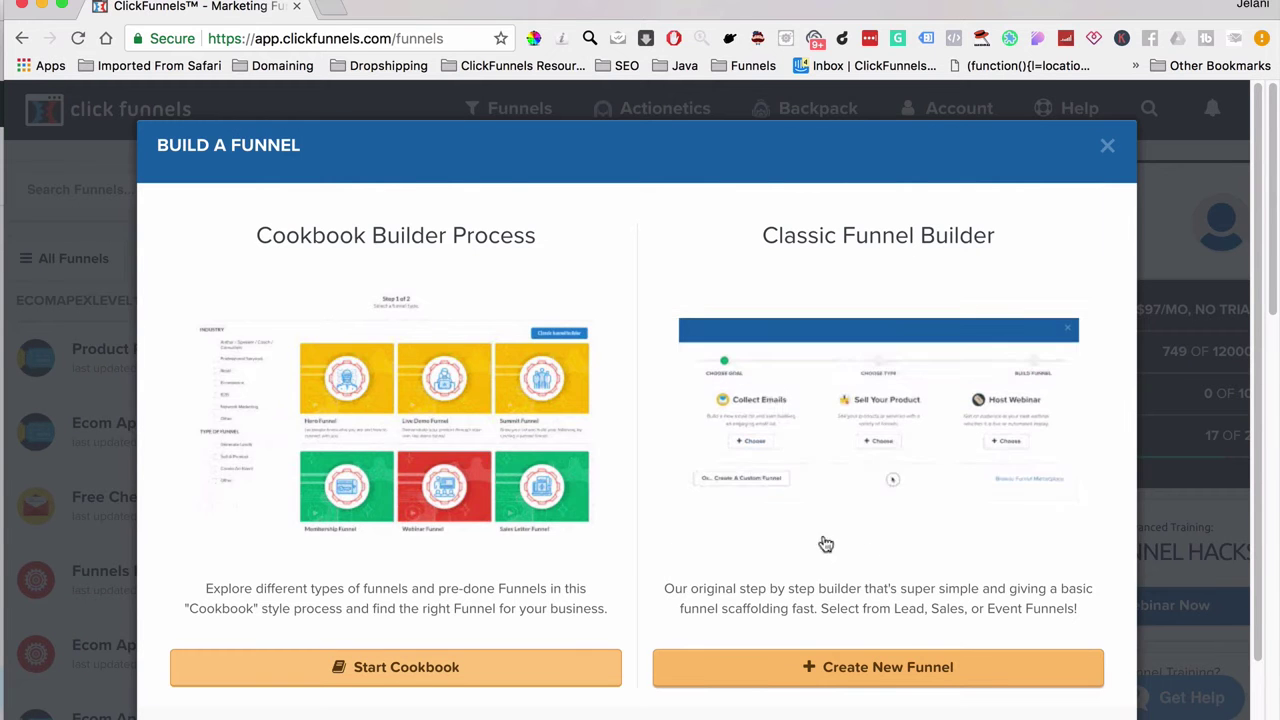
Step: Choose Create New Funnel under the Classic Funnel Builder
left_click(871, 676)
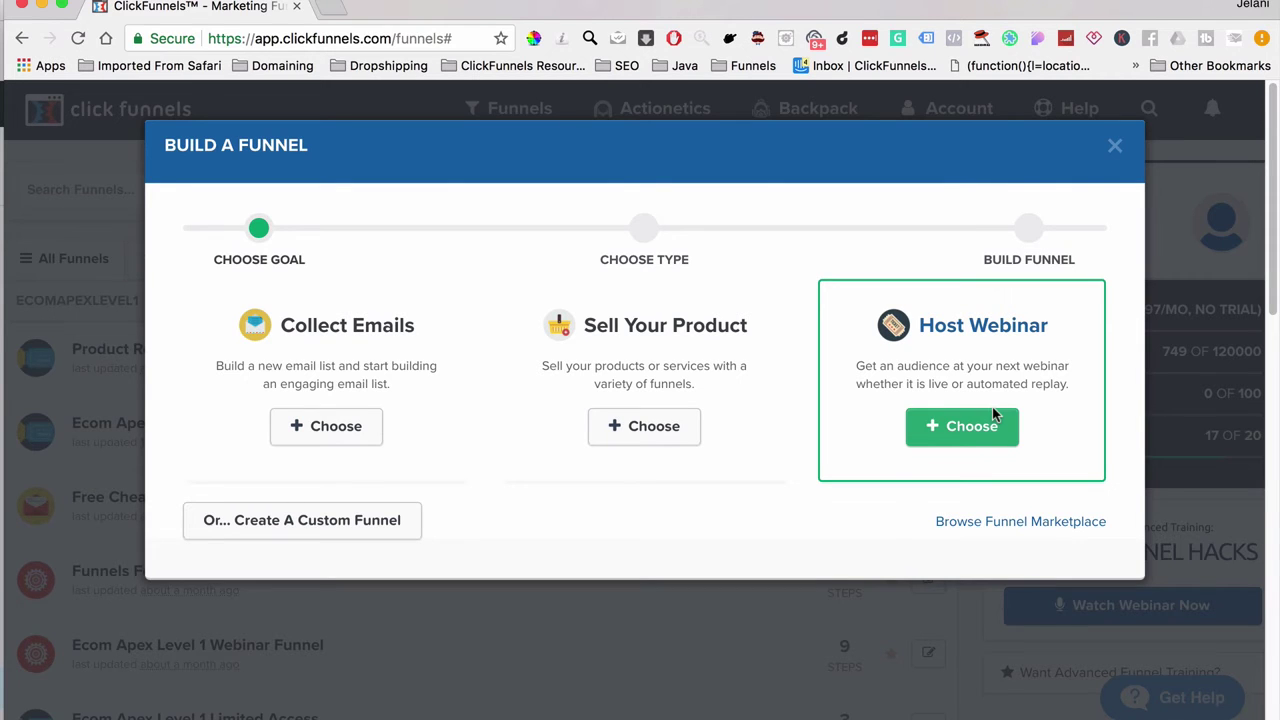
Step: Pick the Collect Emails goal, name the funnel 'Demo Opt-In', and build it
left_click(370, 441)
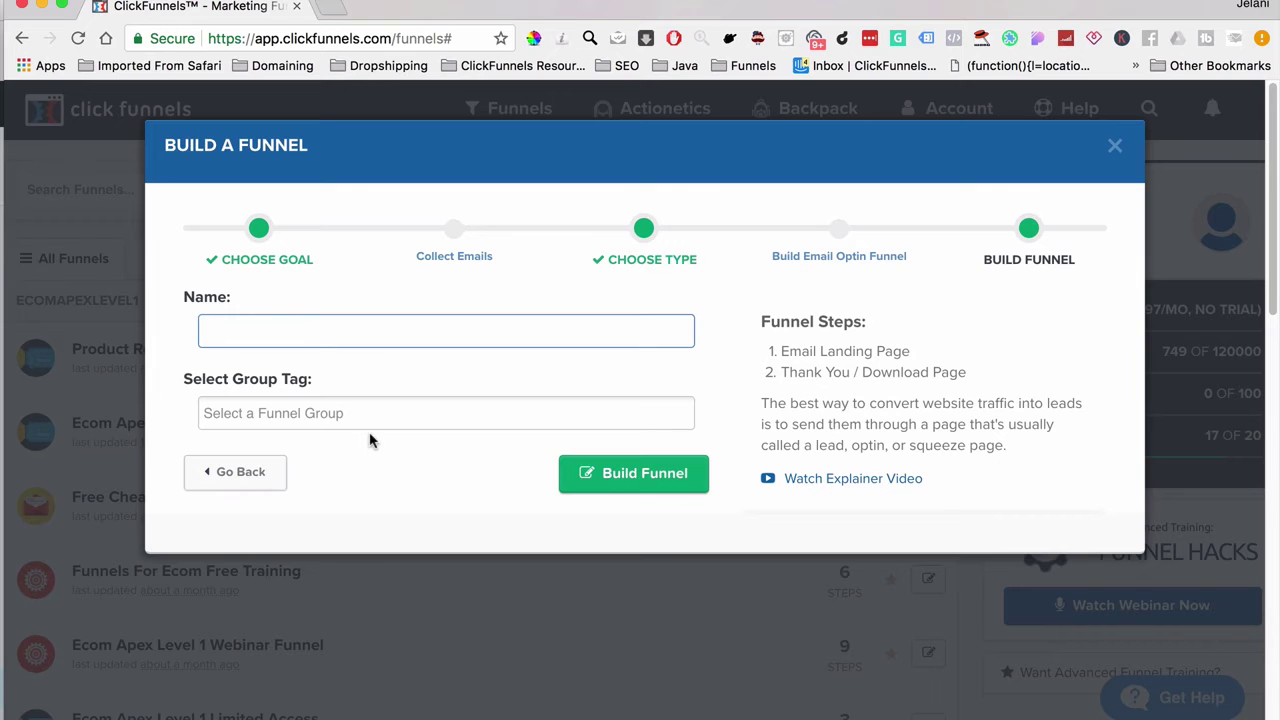
type("Demo OPt-In")
left_click(645, 484)
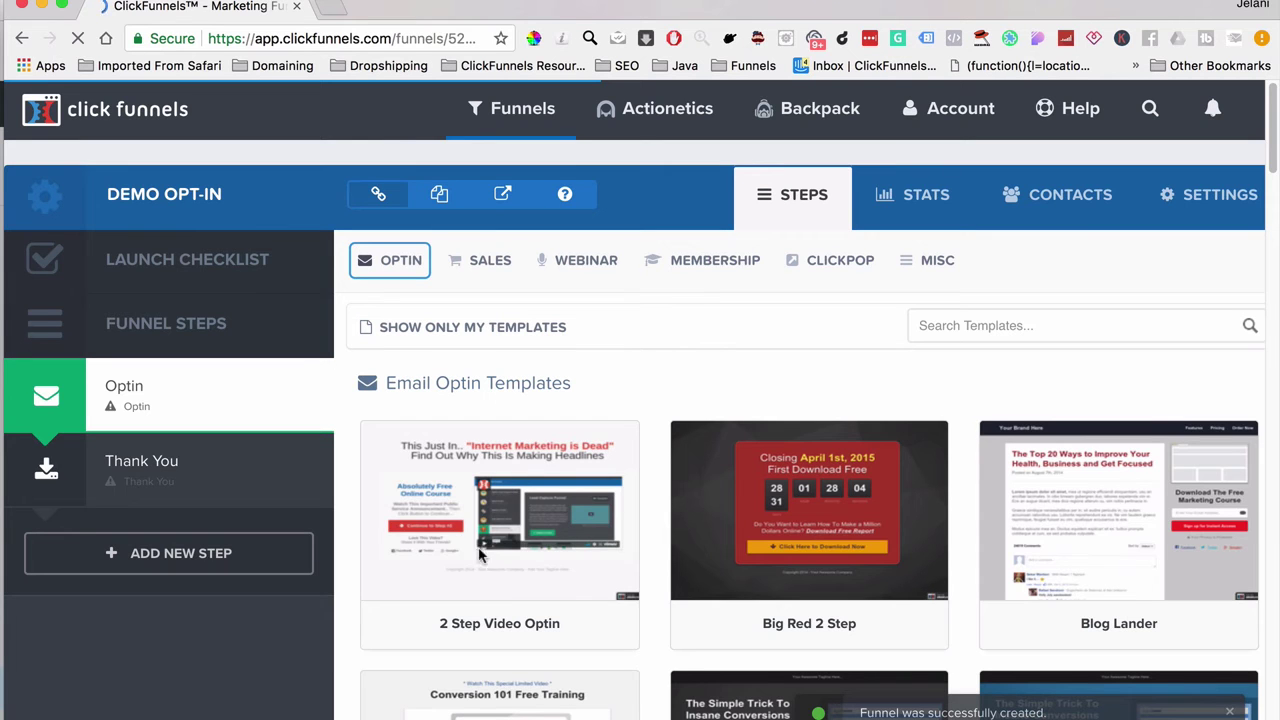
Step: Browse the Email Optin Templates and select Super Clean Optin for the Optin step
mouse_move(513, 523)
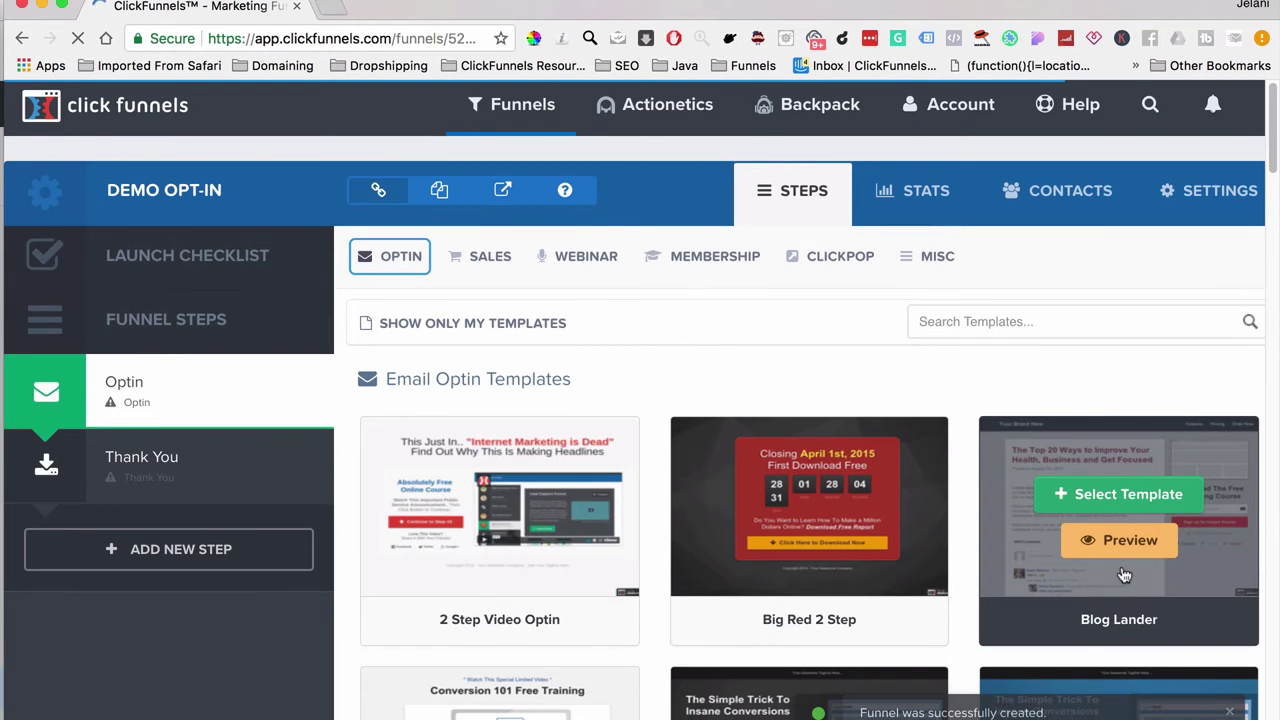
scroll(1124, 575, "down", 3)
scroll(800, 545, "down", 6)
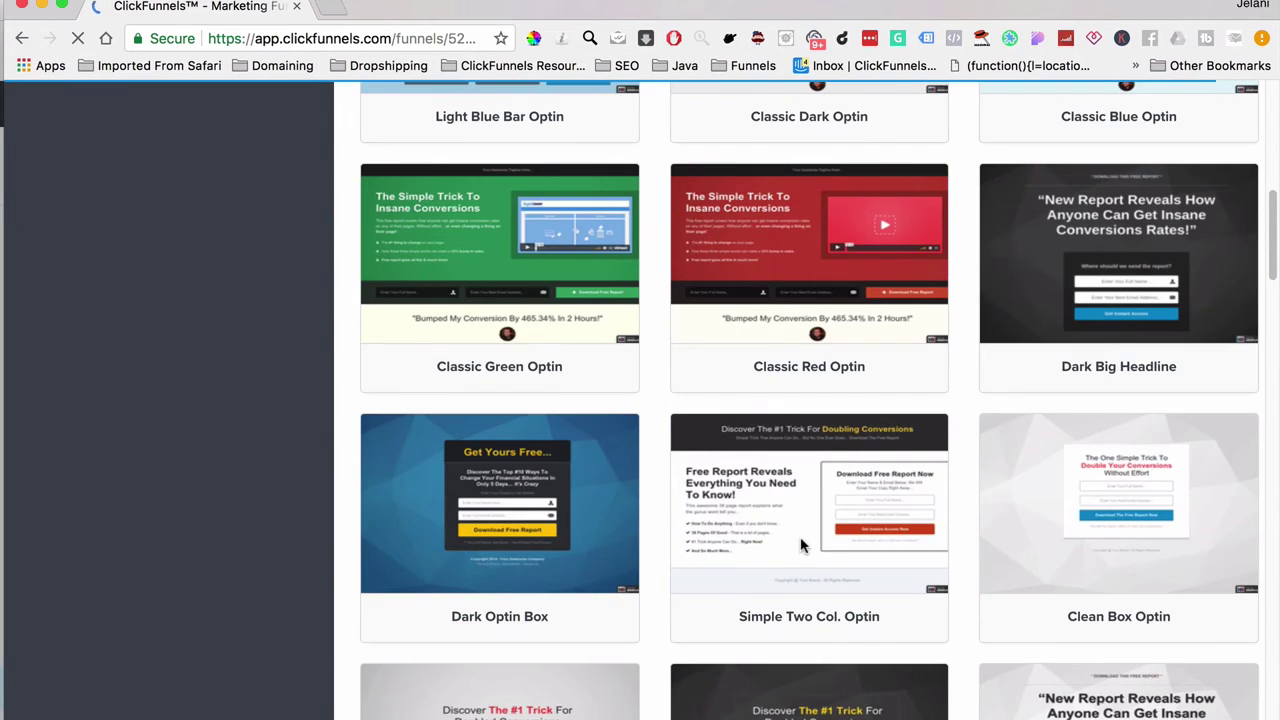
scroll(986, 309, "down", 5)
scroll(1080, 236, "up", 2)
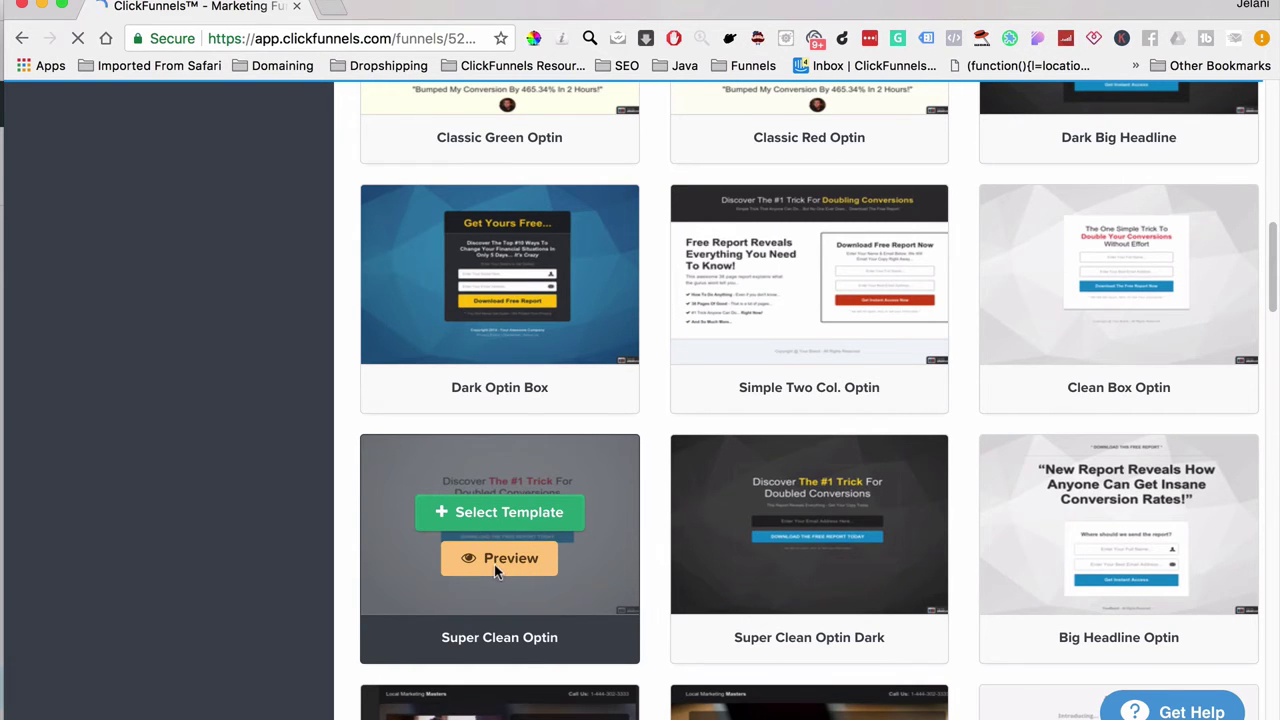
scroll(494, 564, "up", 10)
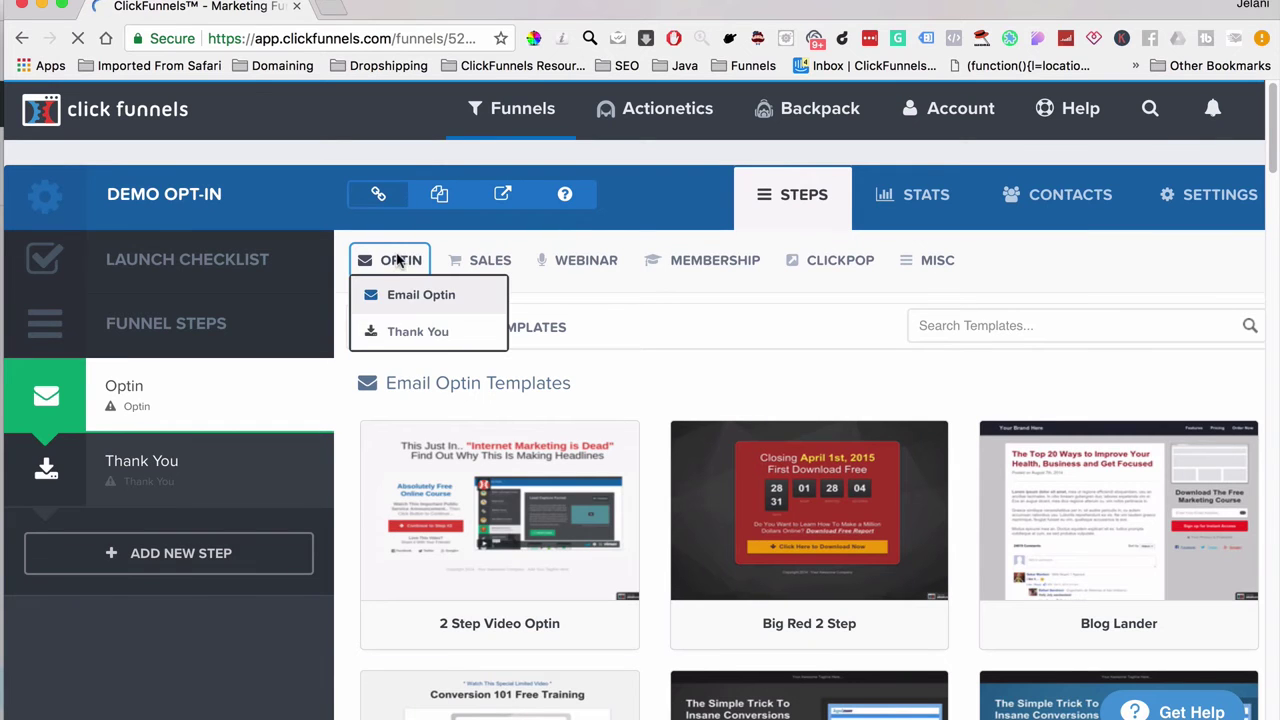
mouse_move(492, 278)
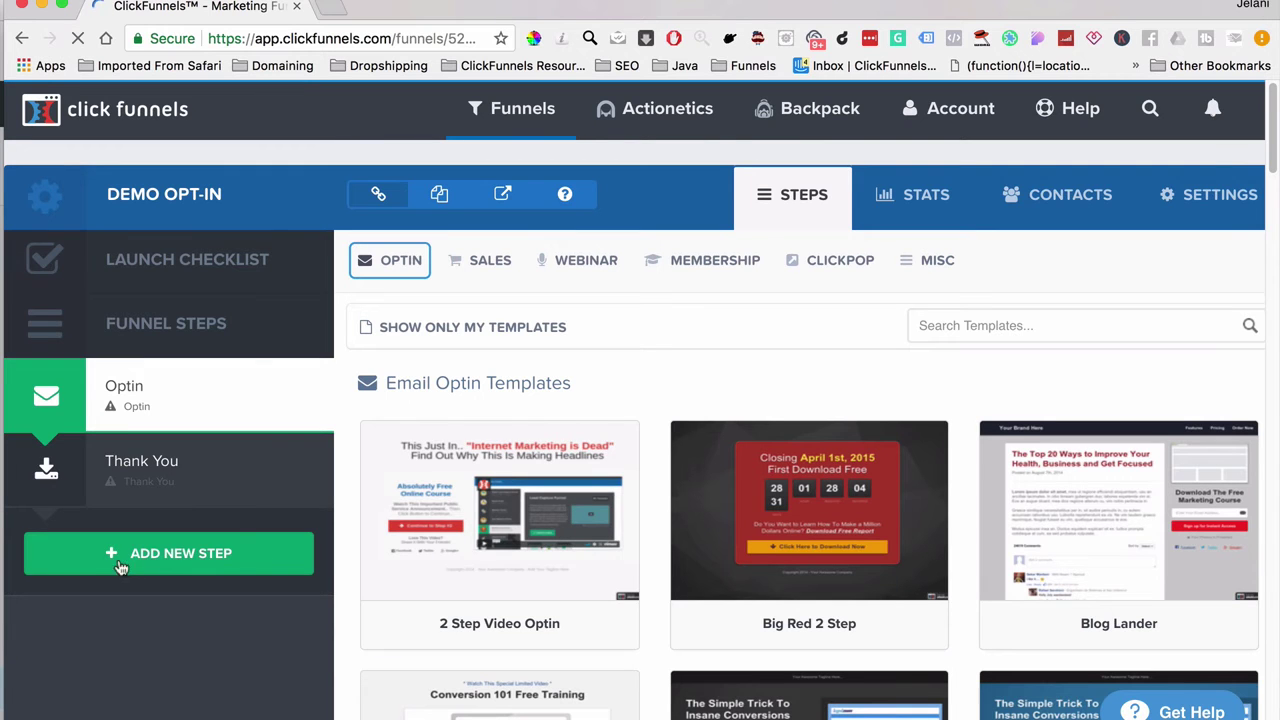
mouse_move(490, 442)
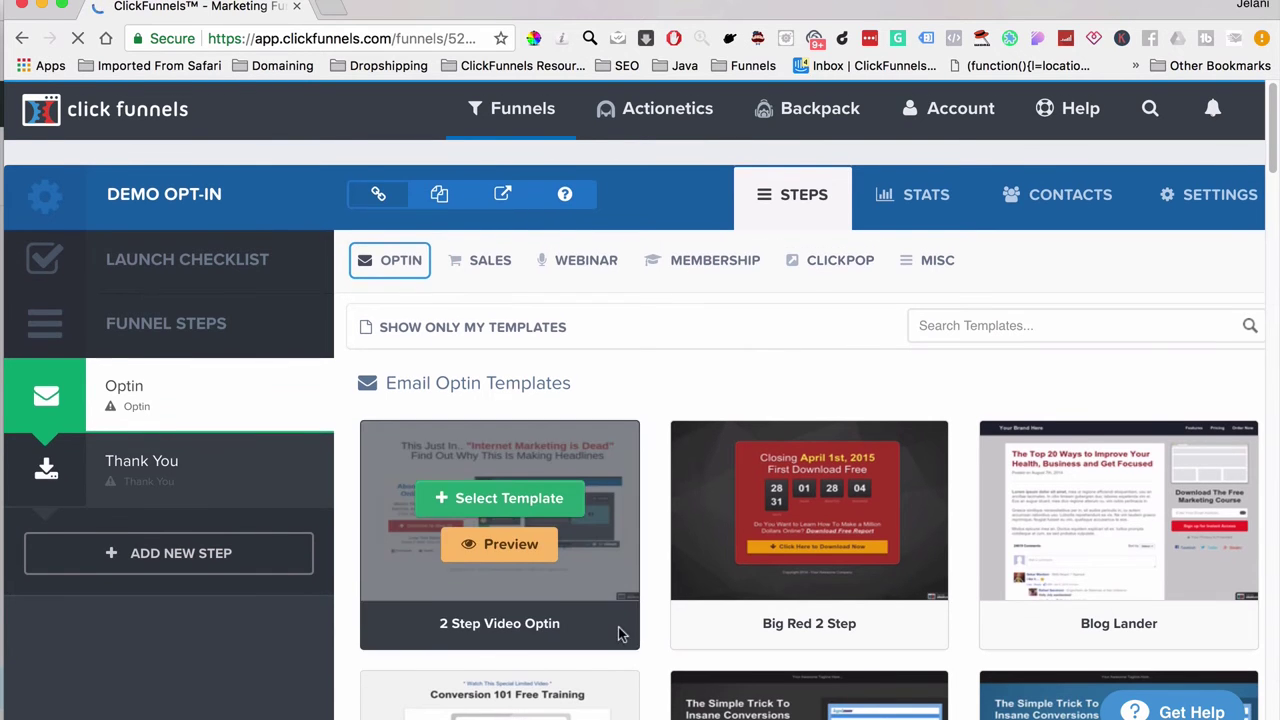
scroll(618, 630, "down", 15)
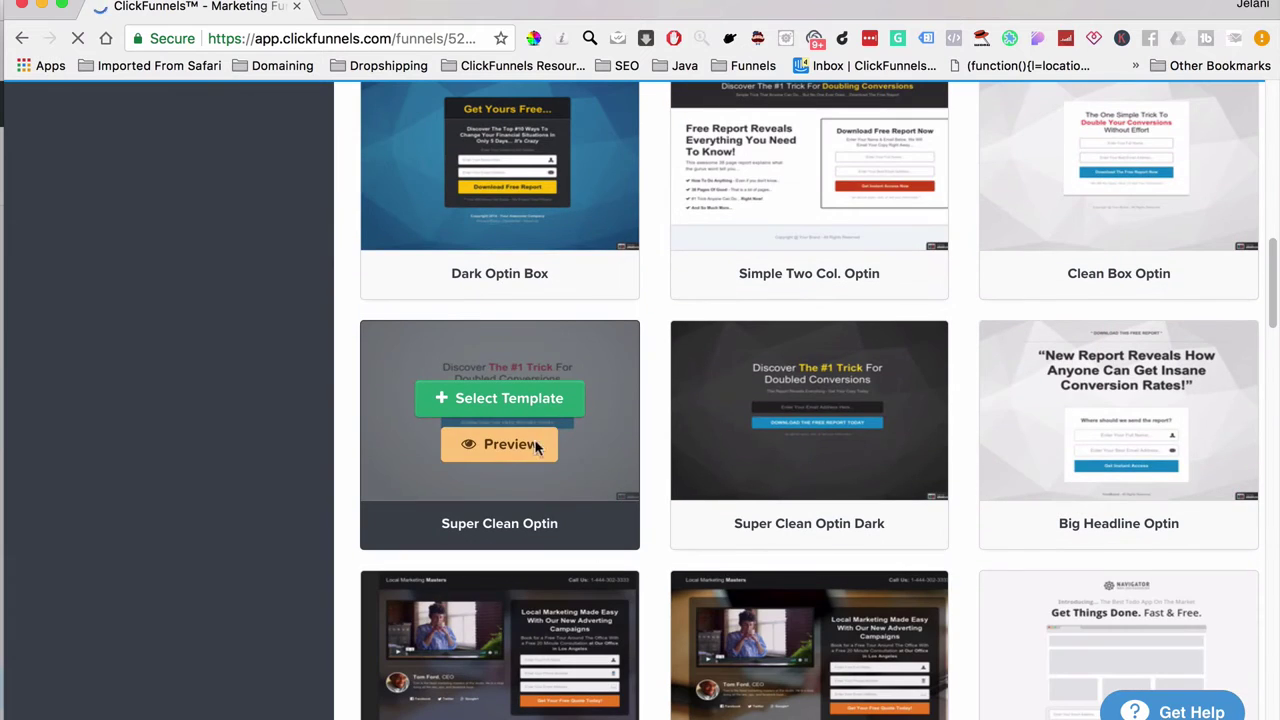
left_click(549, 400)
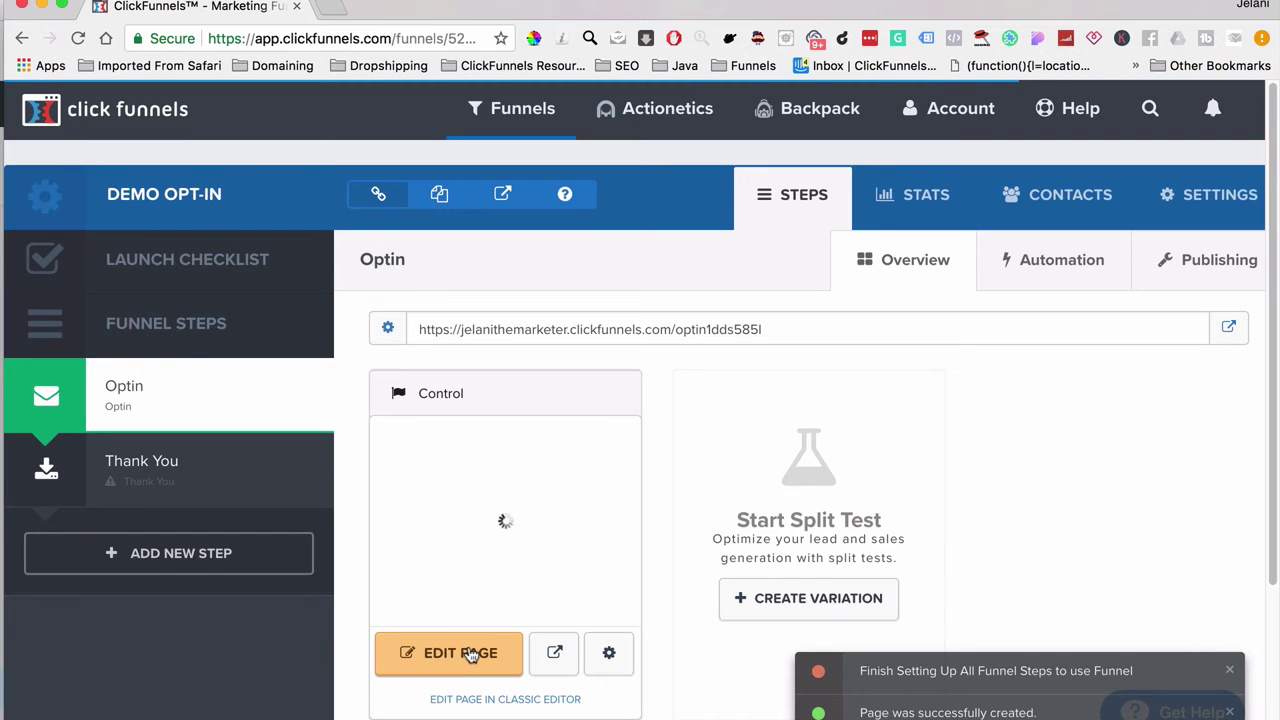
Step: Open the Optin page in the editor via EDIT PAGE
left_click(470, 655)
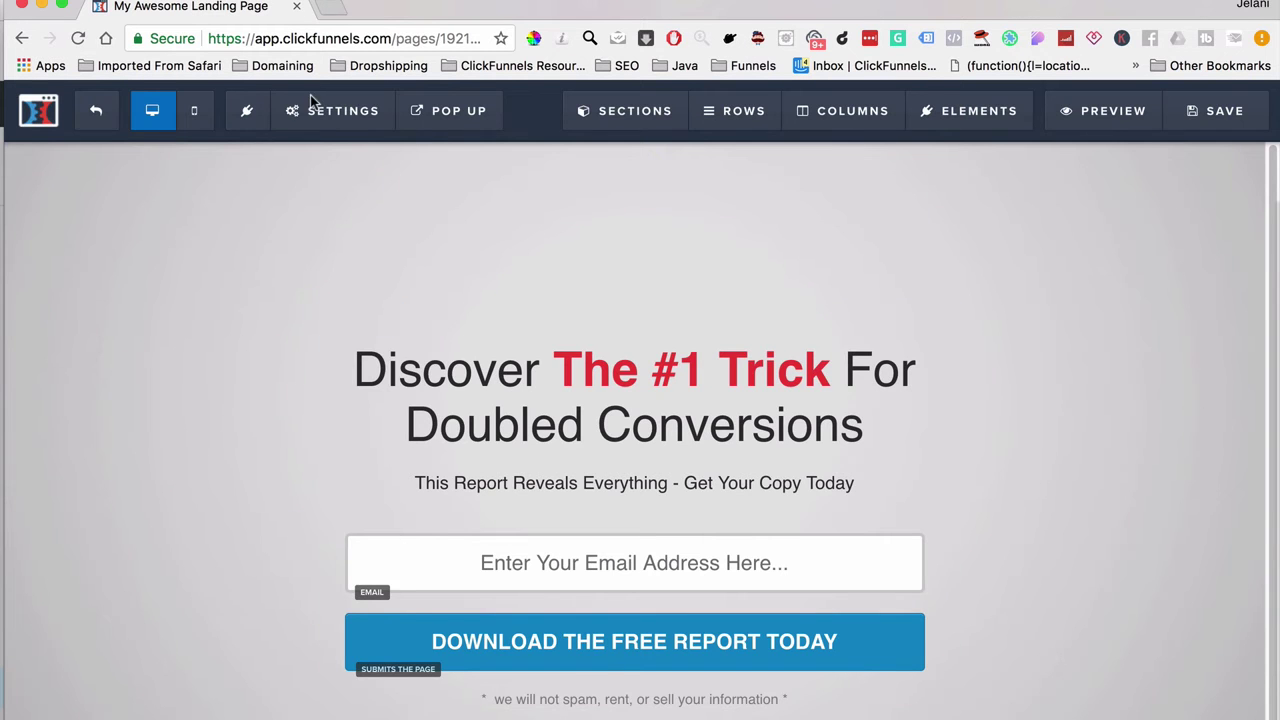
Step: Set the page integration to ActiveCampaign, action 'Add To List', list 'Demo List'
left_click(312, 116)
left_click(326, 158)
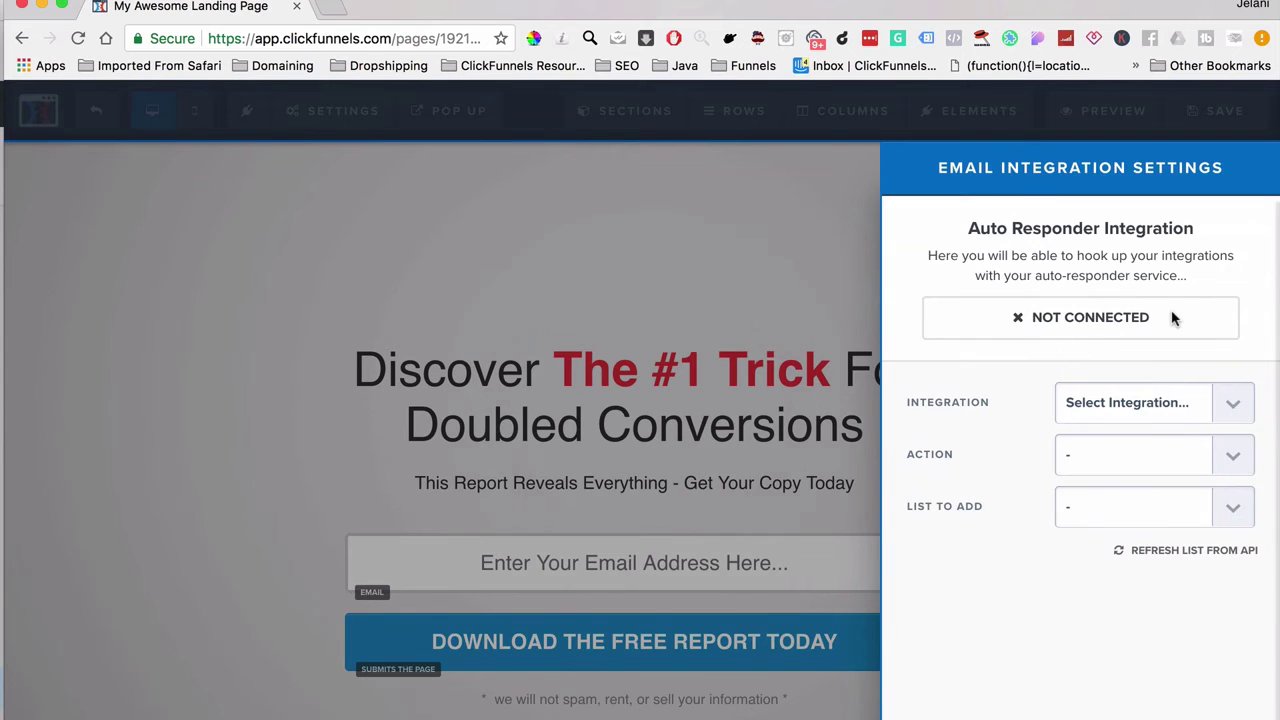
left_click(1118, 404)
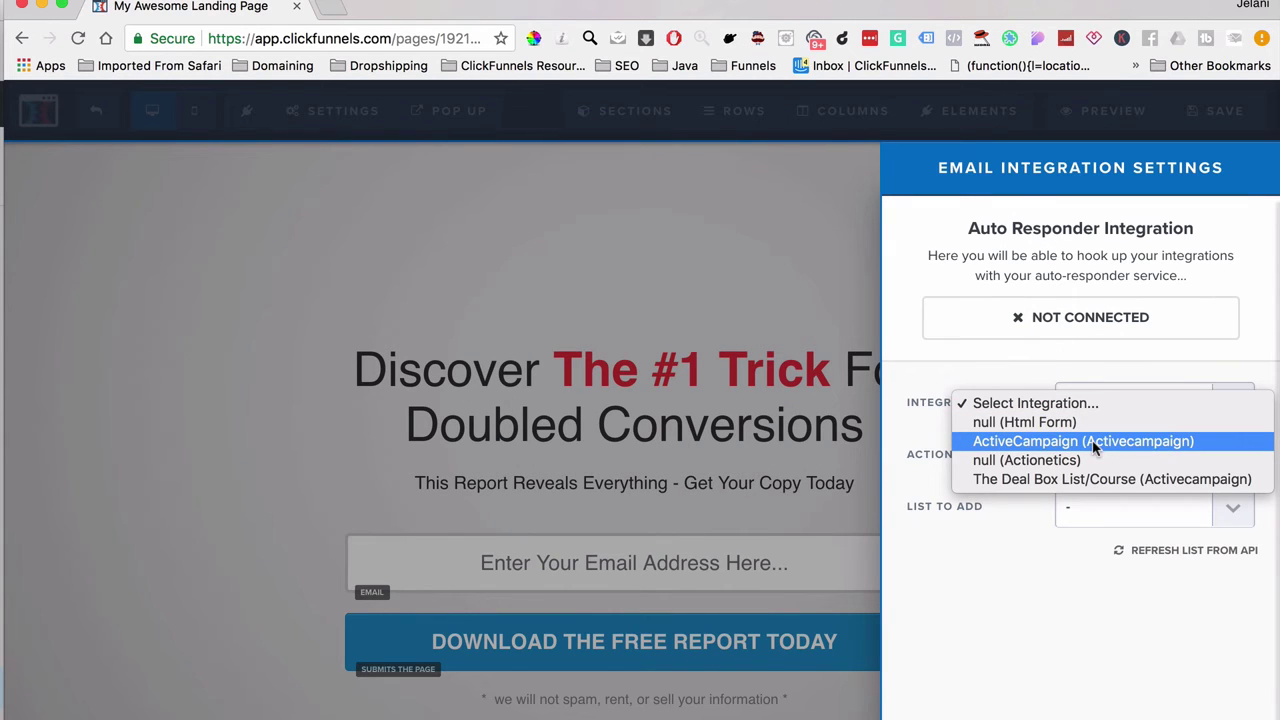
left_click(1041, 447)
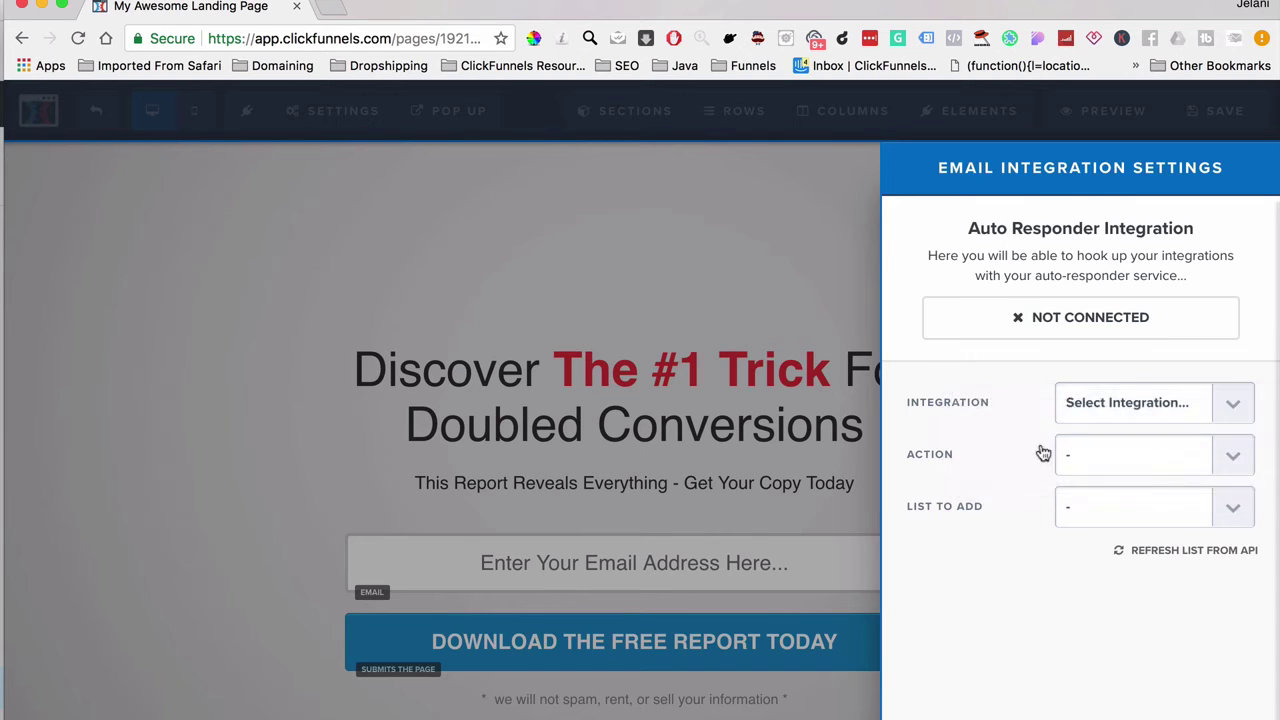
left_click(1103, 471)
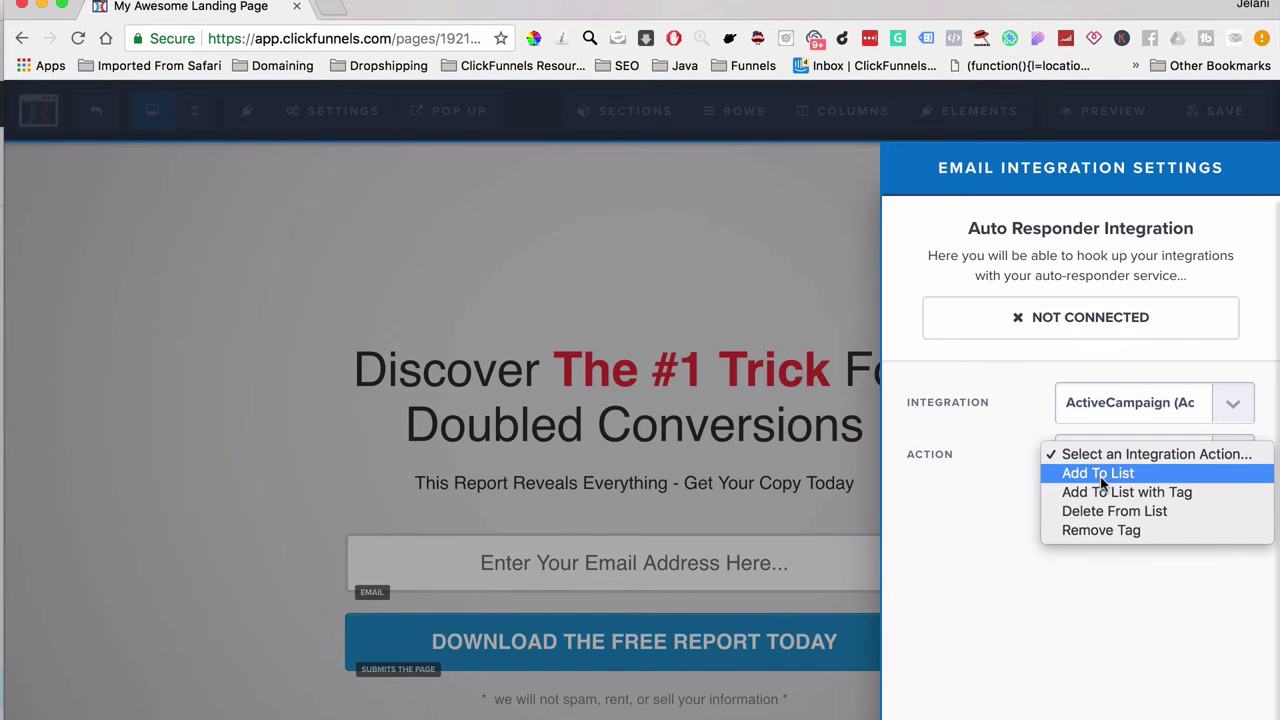
left_click(1100, 474)
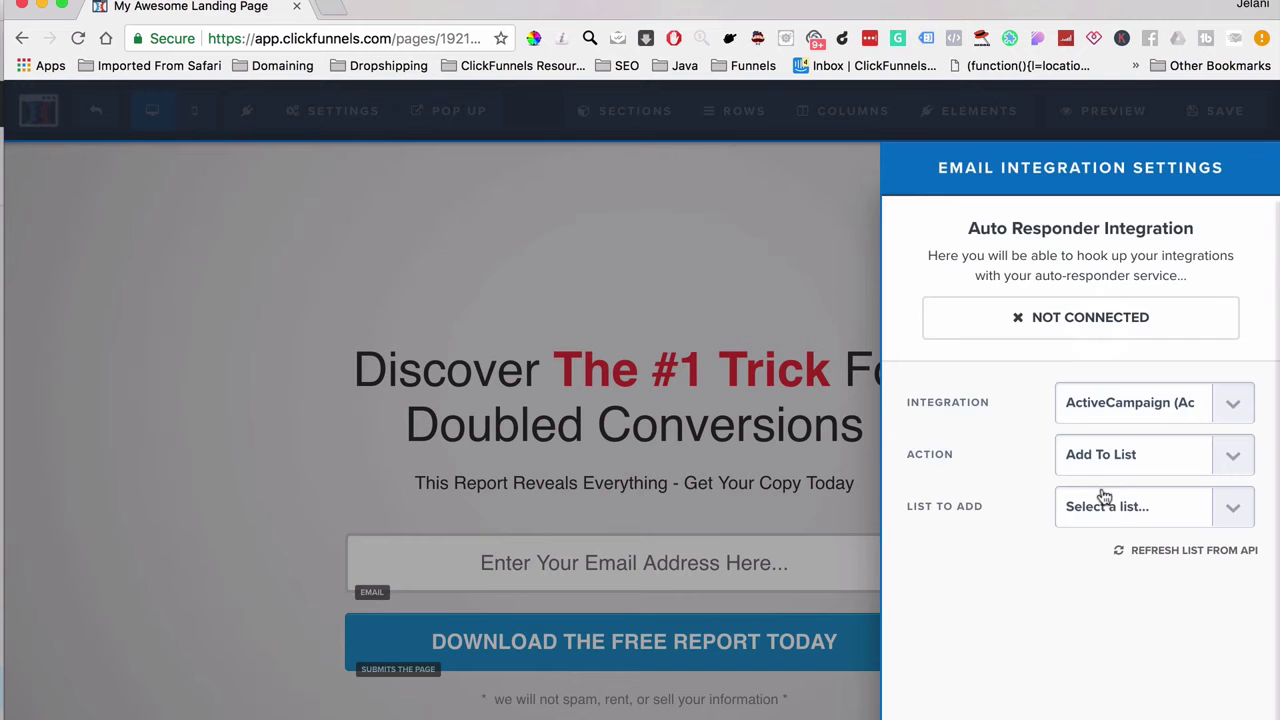
left_click(1108, 521)
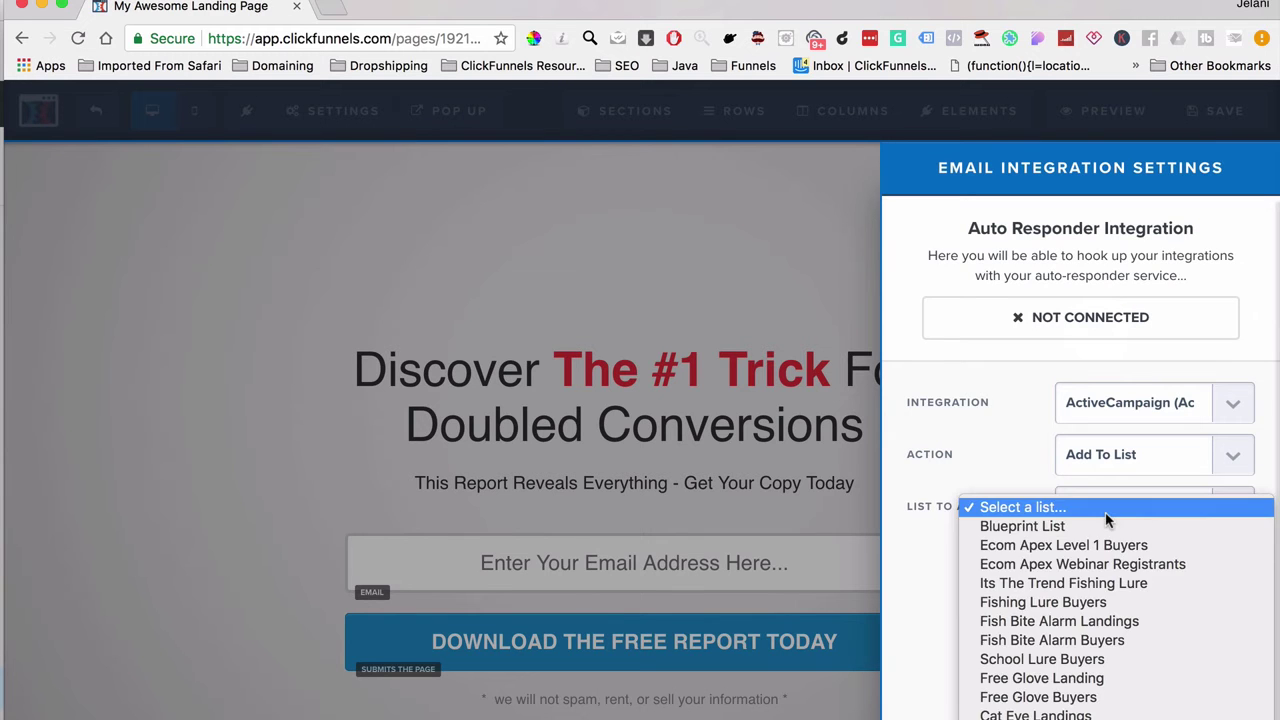
scroll(1110, 668, "down", 5)
scroll(1110, 640, "down", 3)
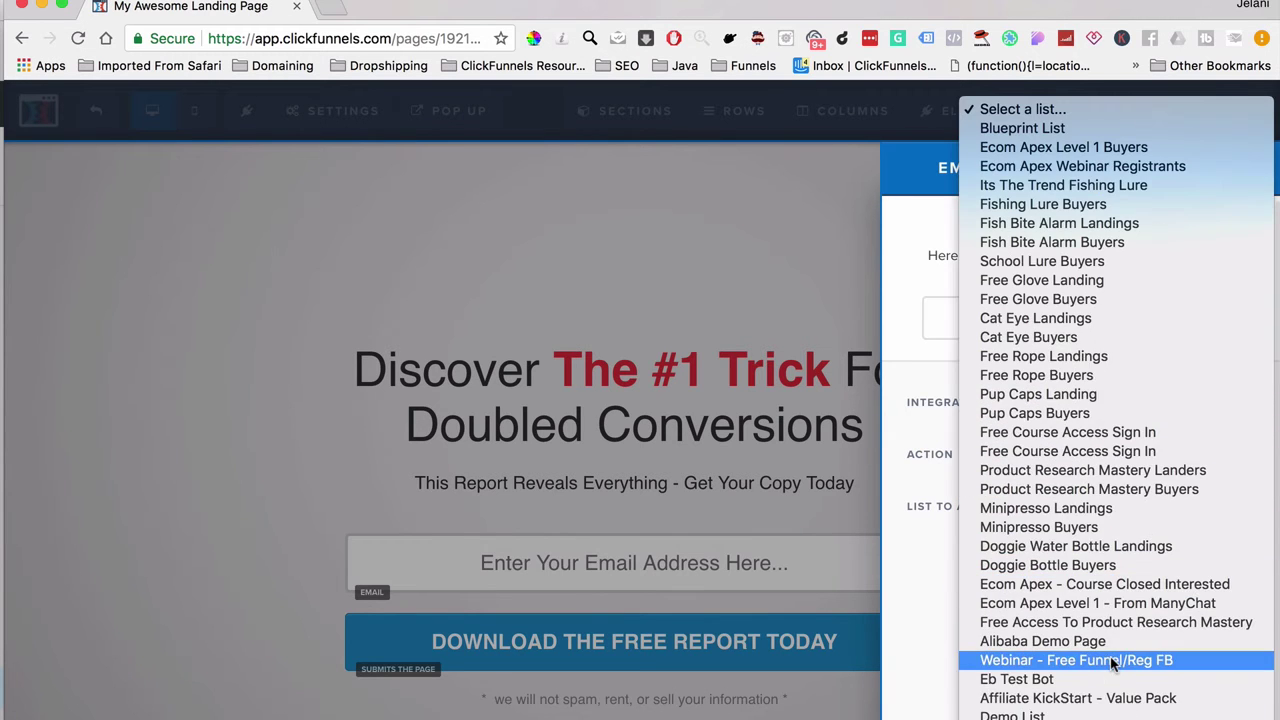
left_click(1072, 714)
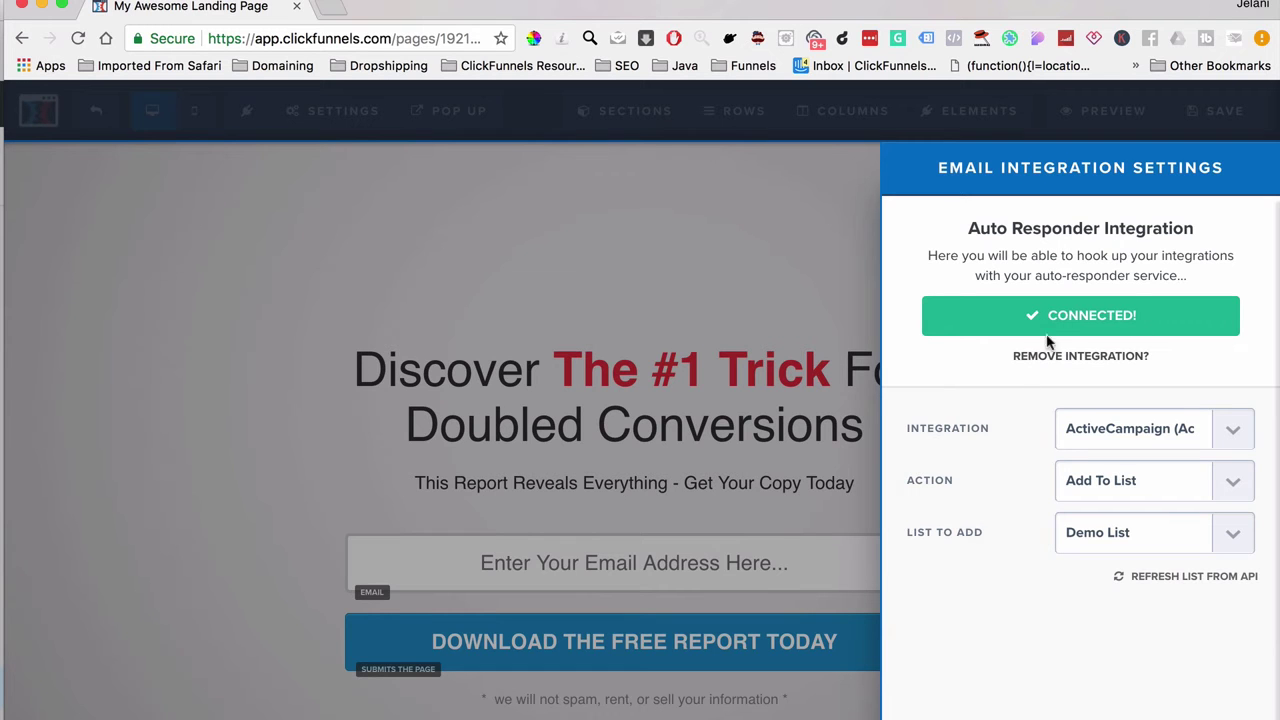
left_click(352, 112)
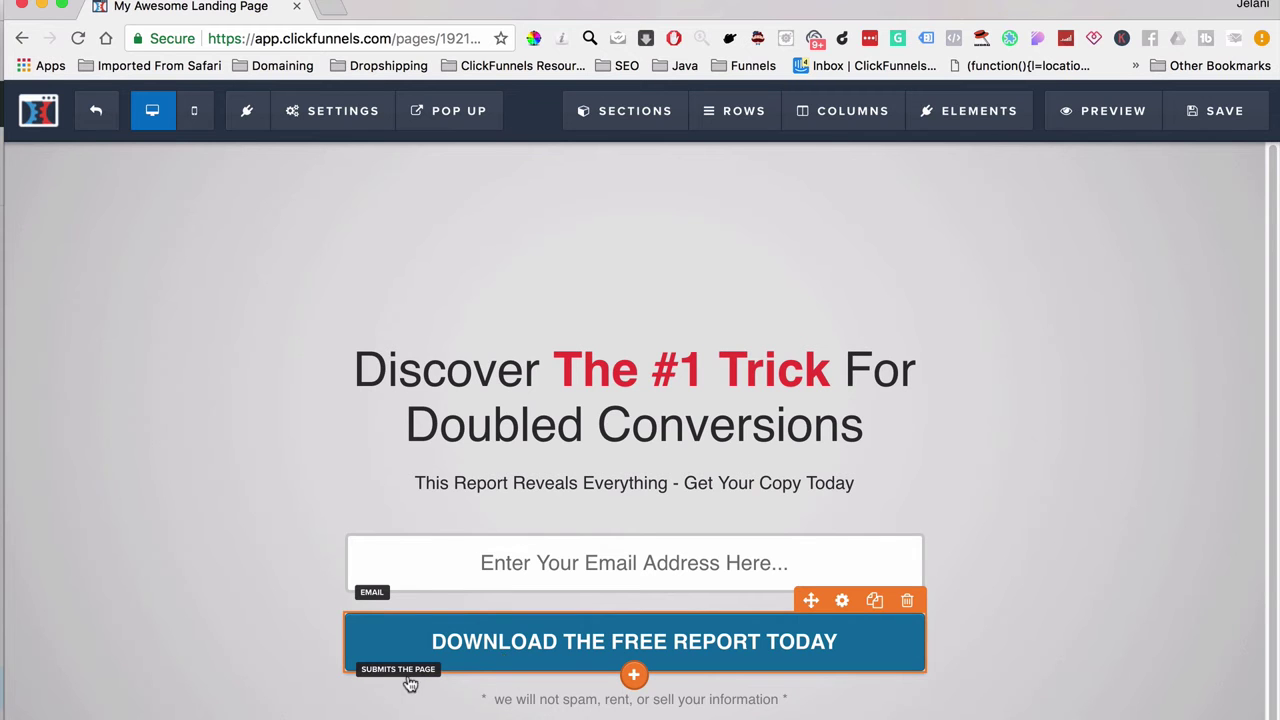
left_click(842, 600)
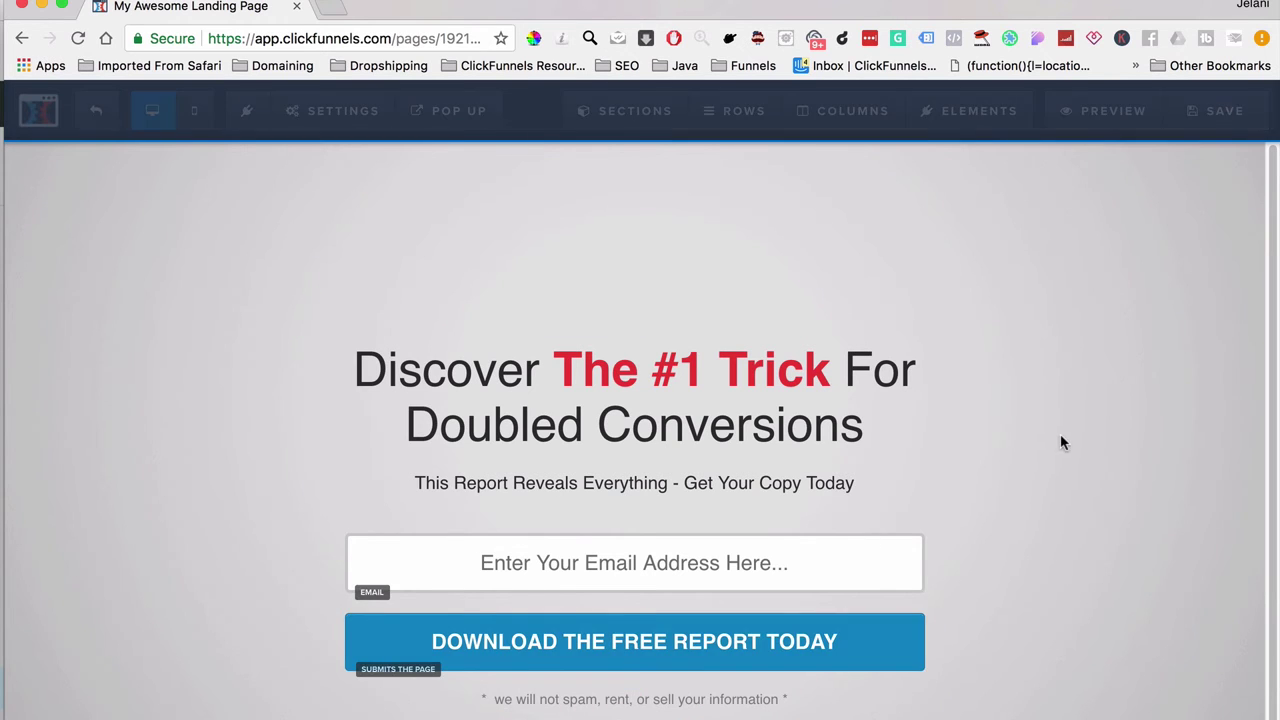
left_click(1128, 350)
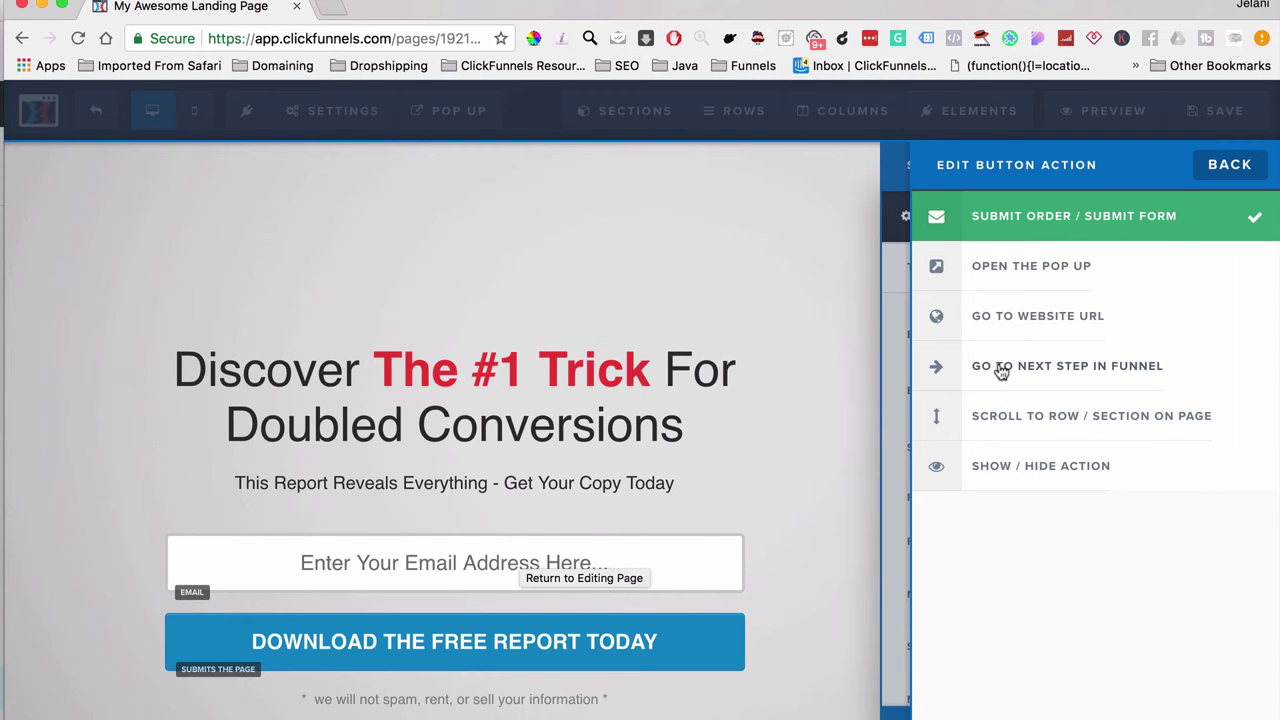
left_click(796, 322)
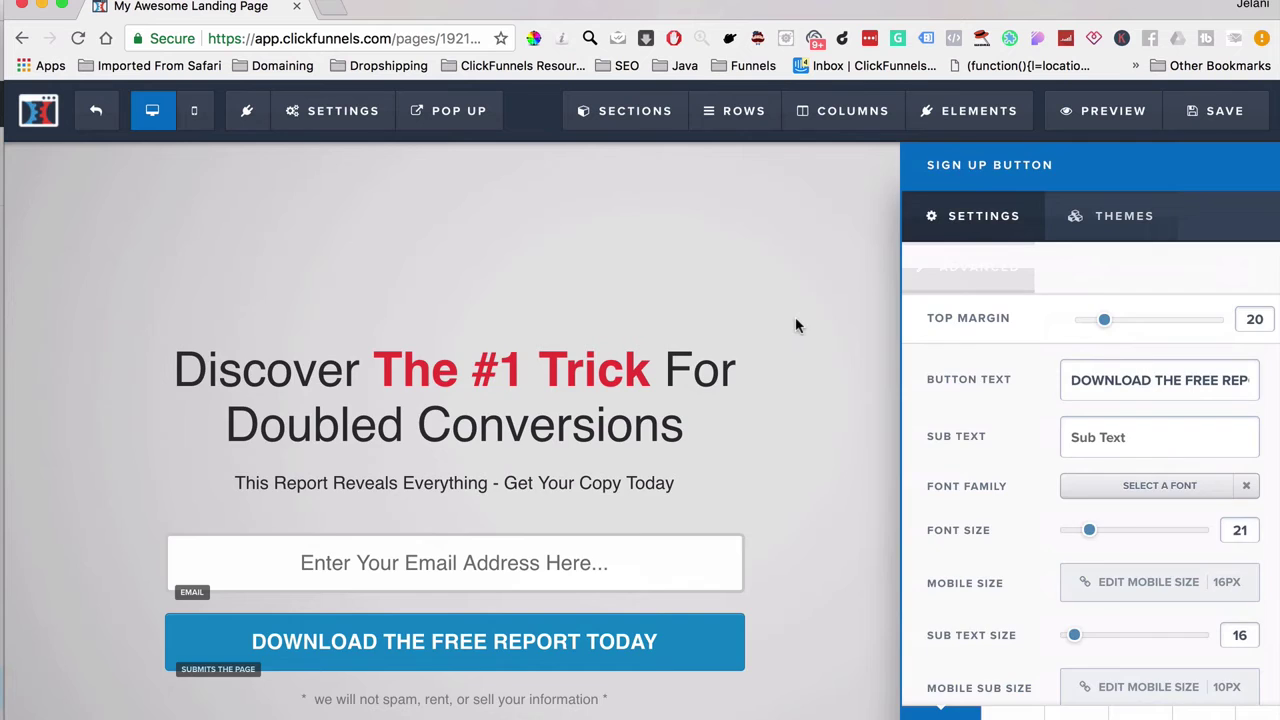
left_click(604, 412)
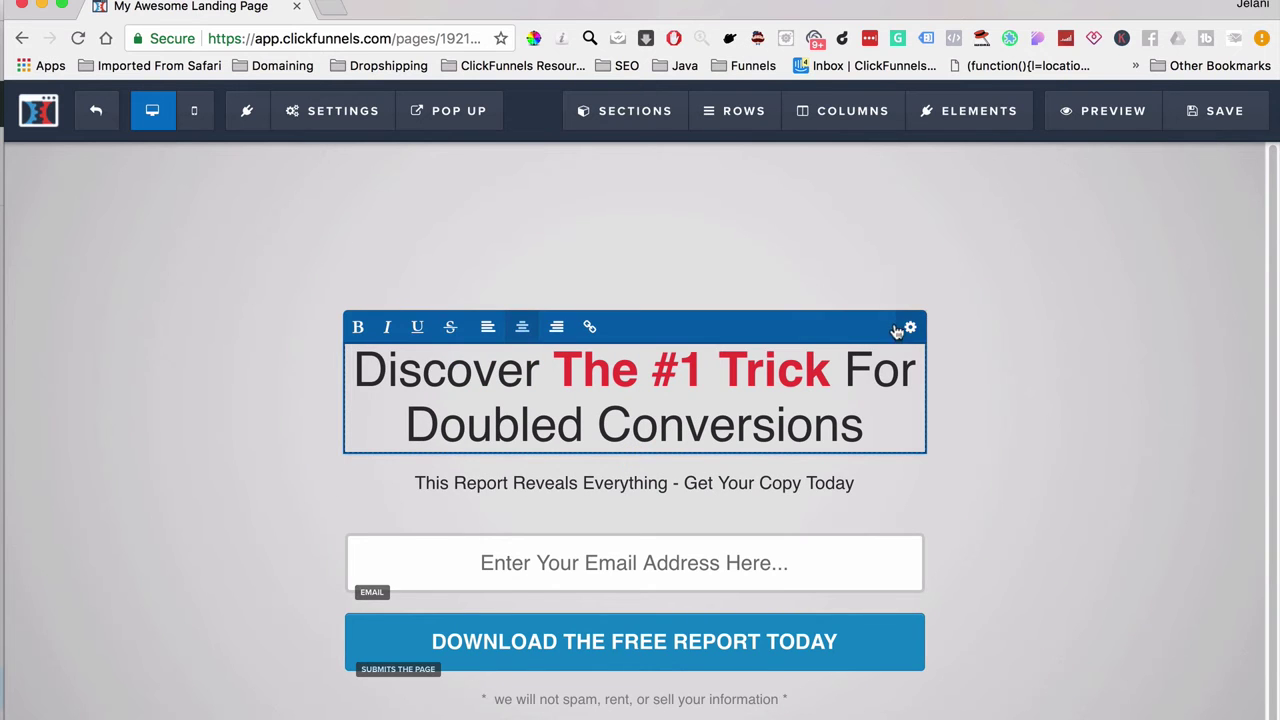
Step: Make the headline's bold words green (#42b99f) and save the page
left_click(909, 327)
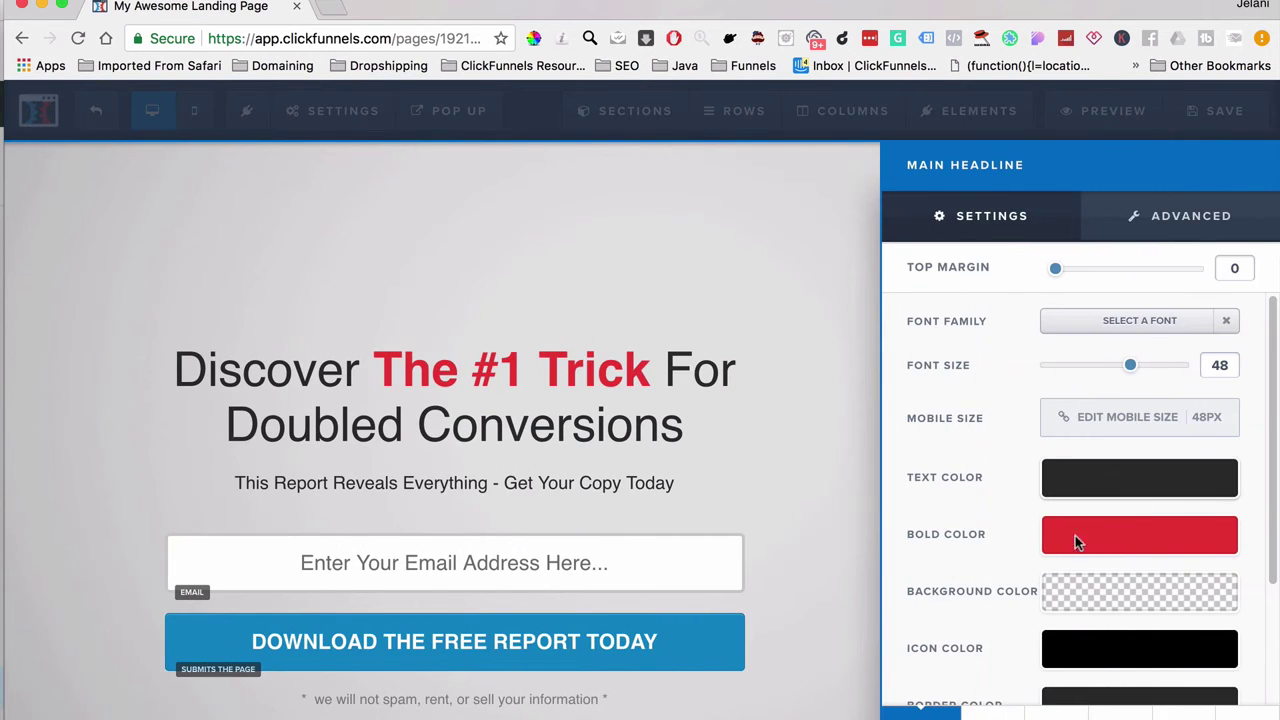
left_click(1132, 540)
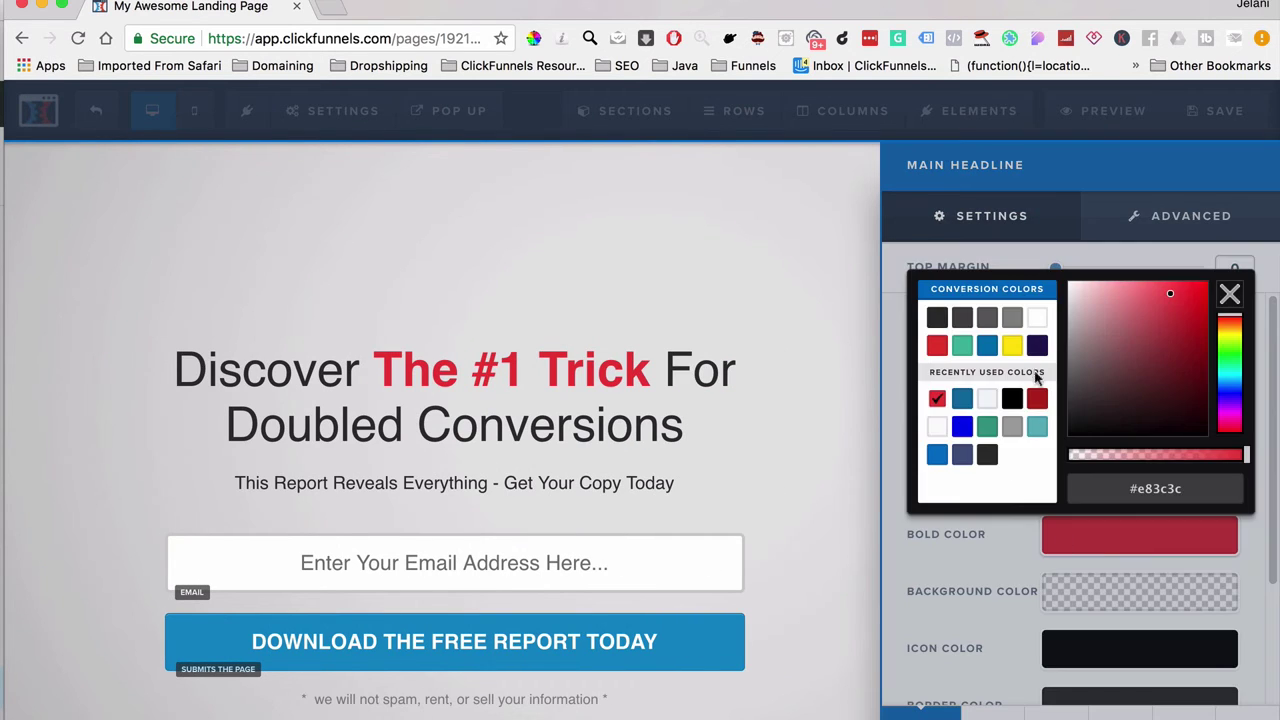
left_click(964, 348)
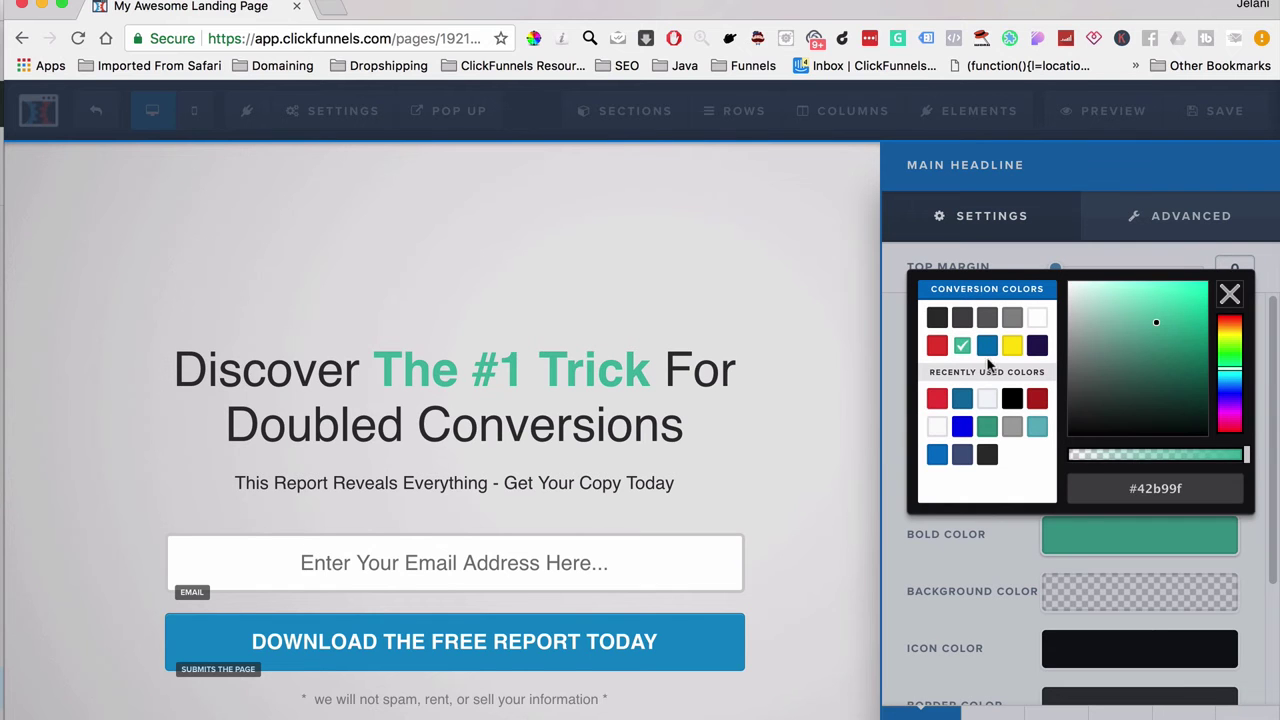
left_click(1058, 566)
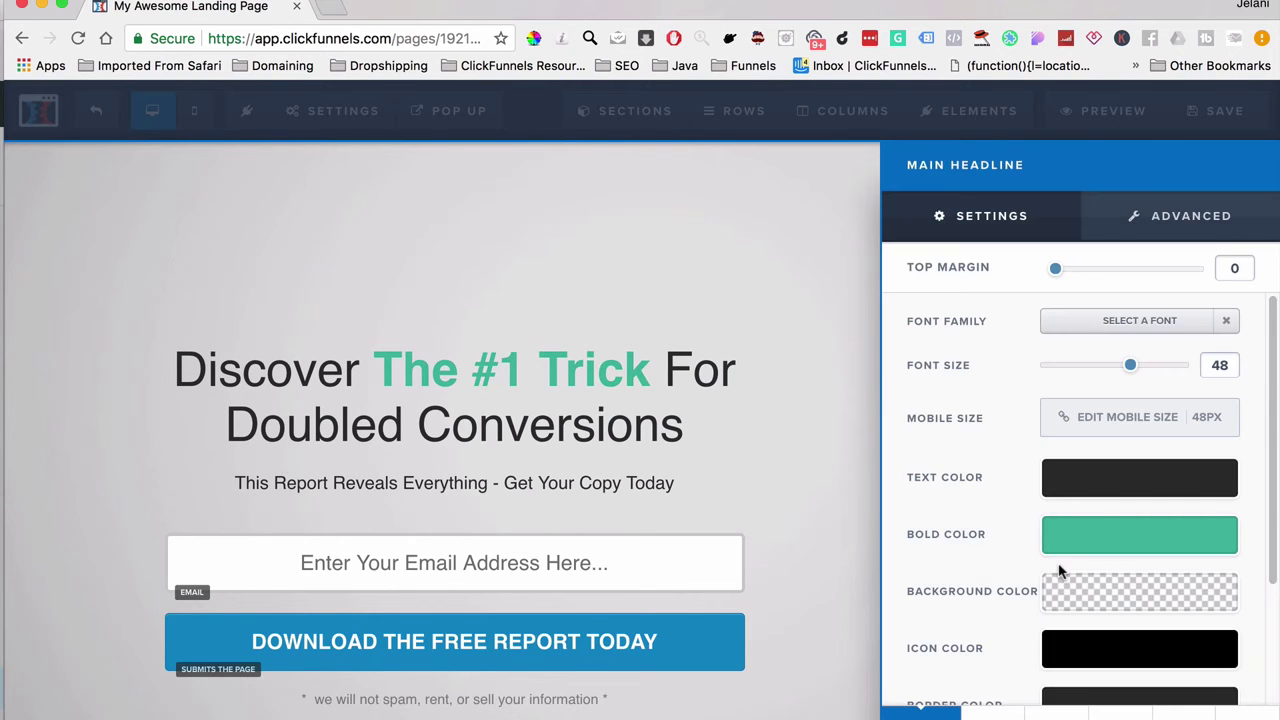
left_click(815, 410)
left_click(1222, 110)
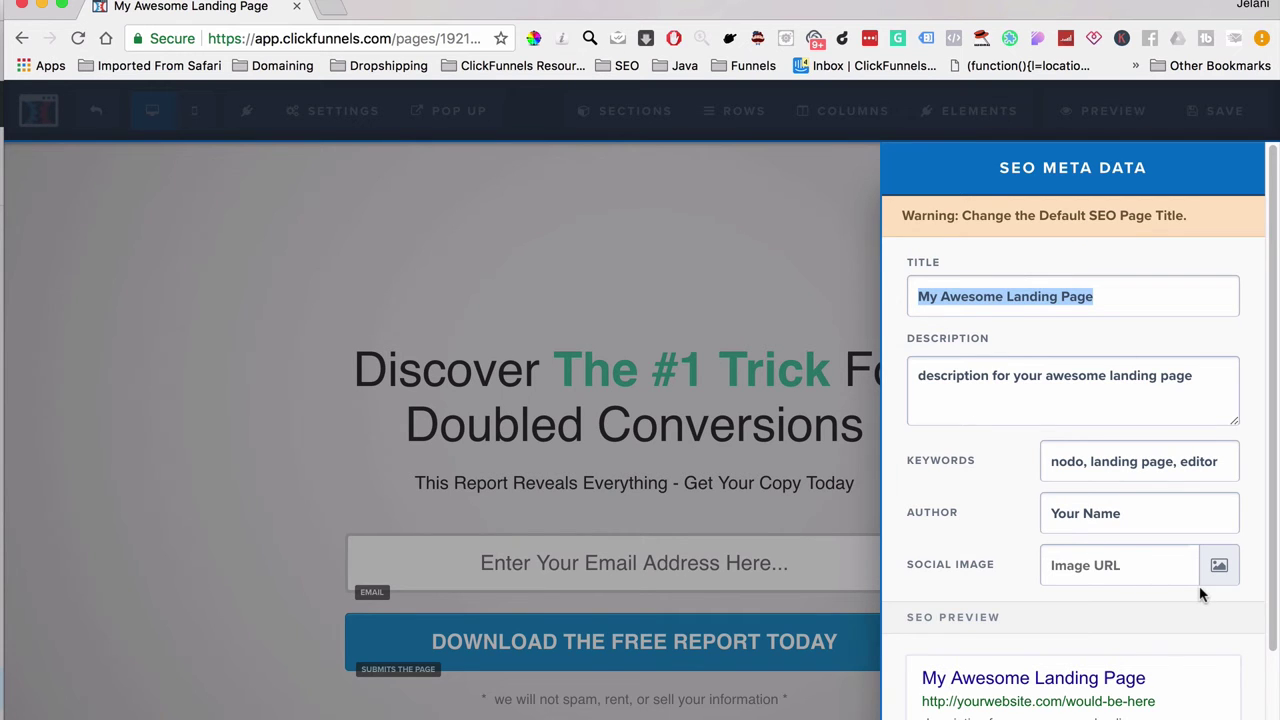
Step: Review the page's SEO Meta Data settings
left_click(650, 435)
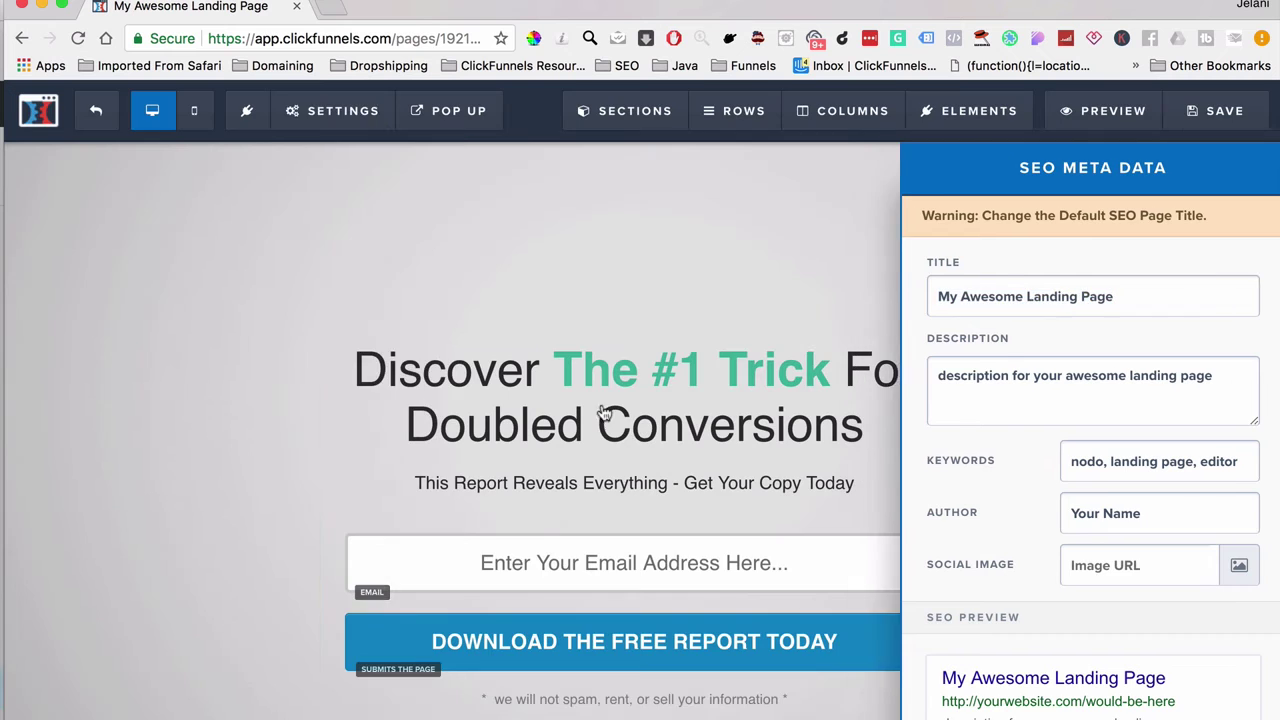
mouse_move(335, 110)
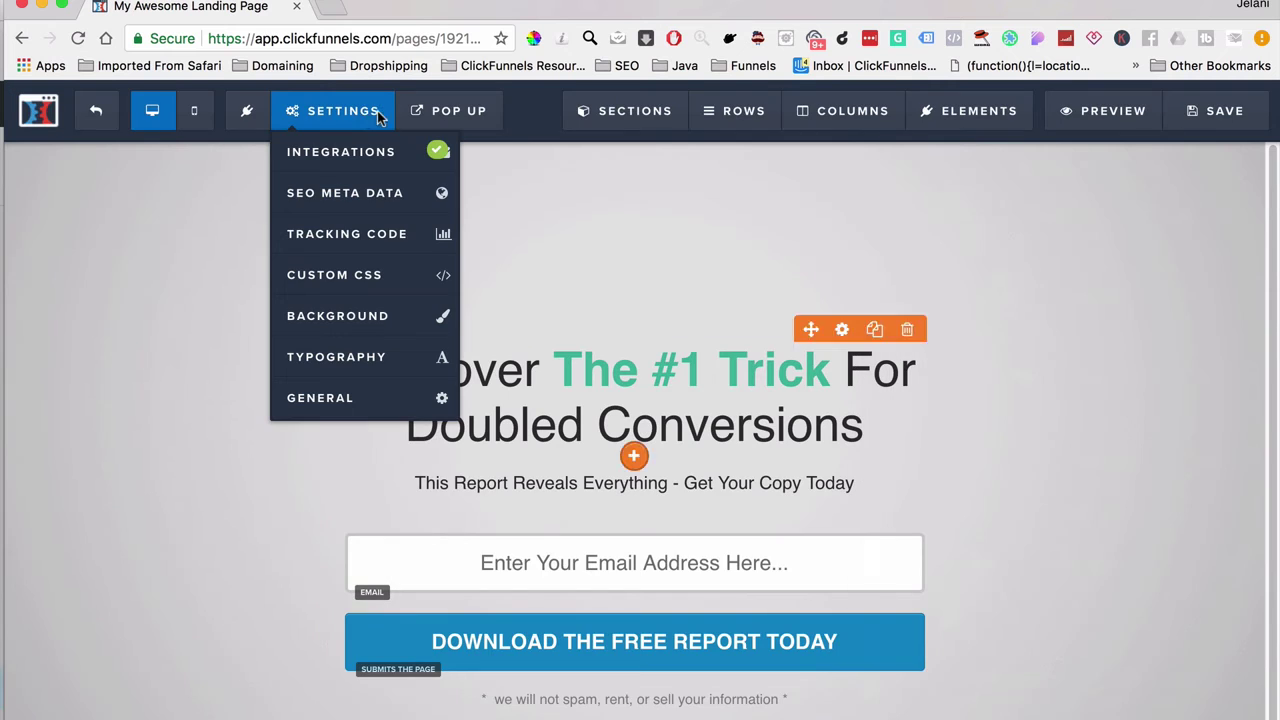
left_click(383, 200)
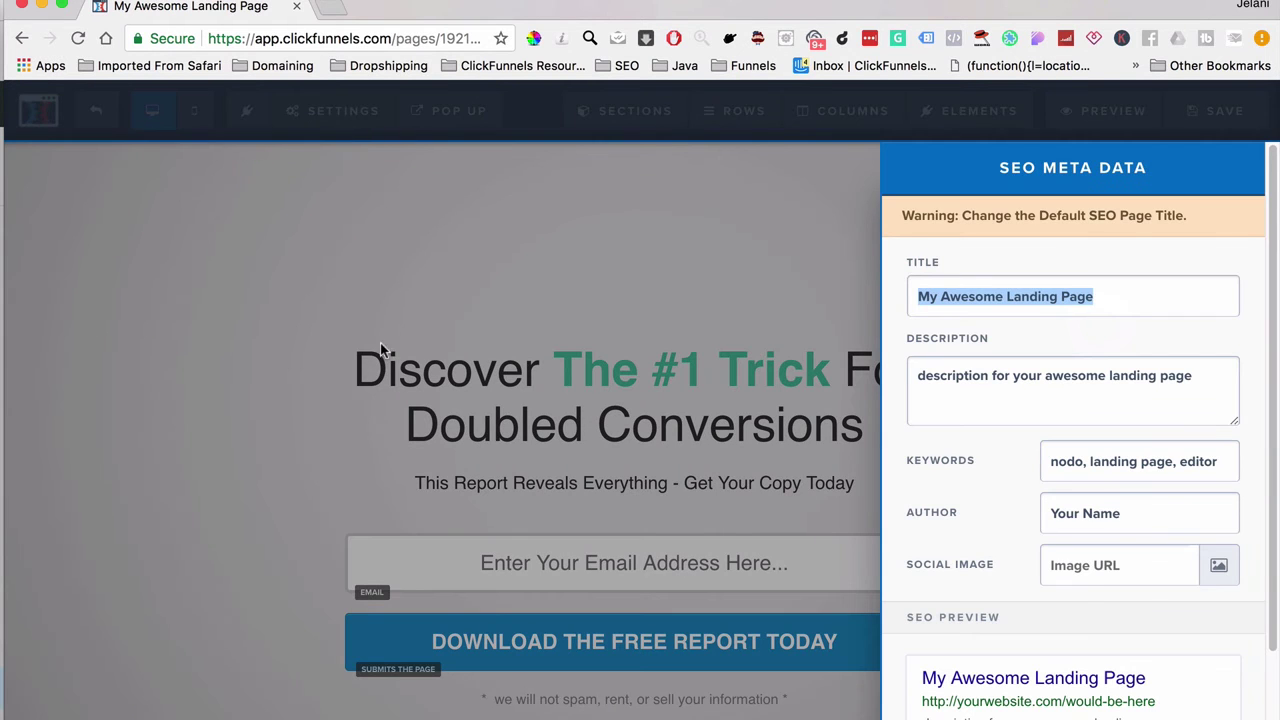
left_click(731, 446)
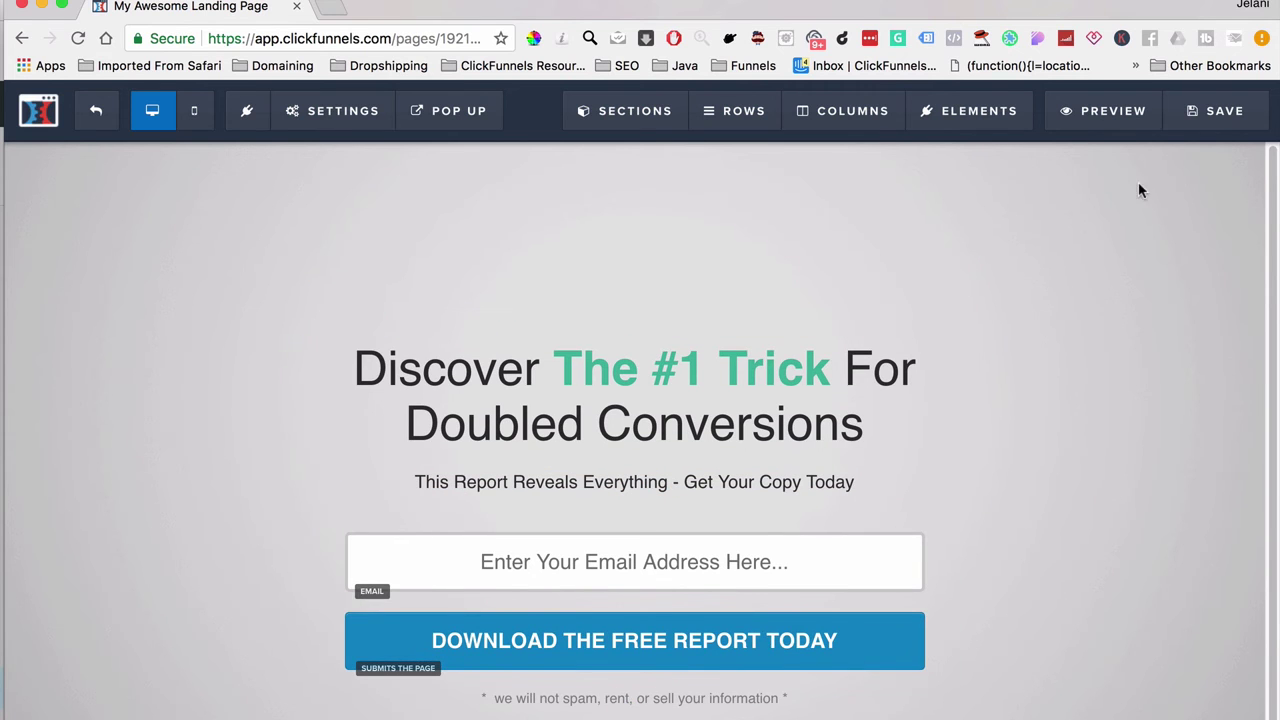
Step: Save the optin page and switch the editor to the mobile preview
left_click(1192, 121)
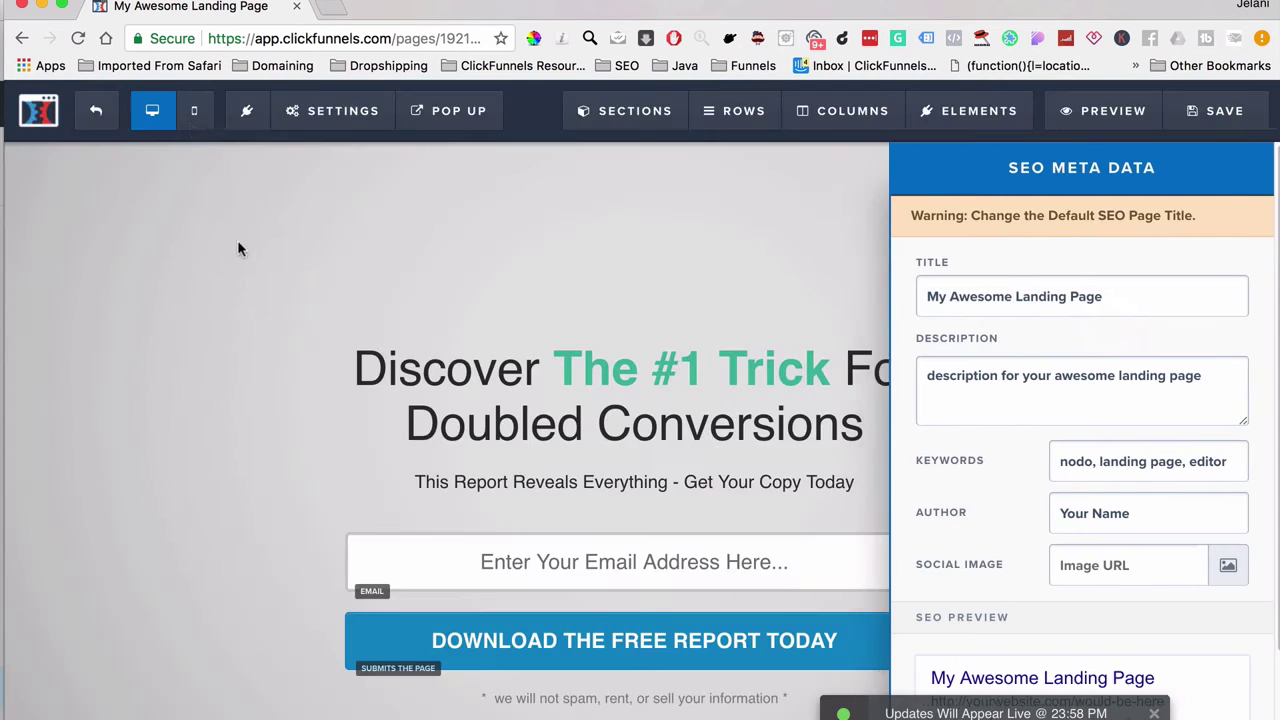
left_click(238, 248)
left_click(194, 110)
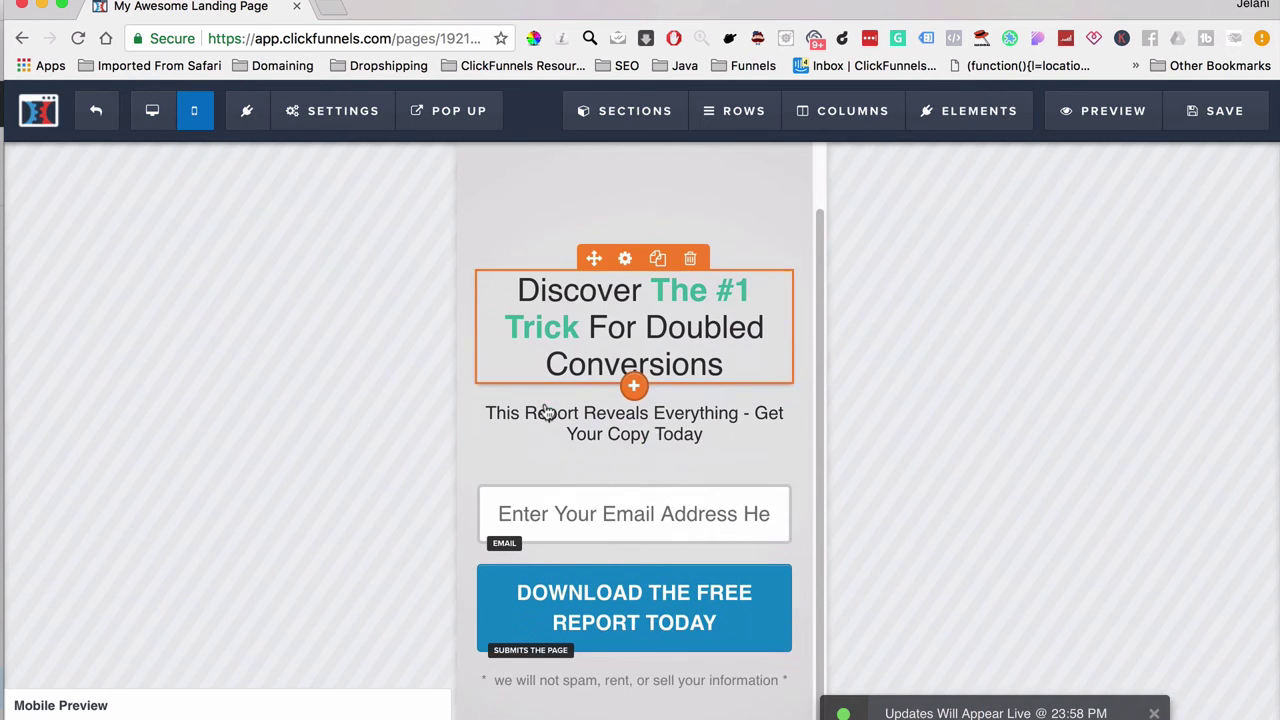
Step: Compare the desktop and mobile previews, then duplicate the optin section
left_click(155, 115)
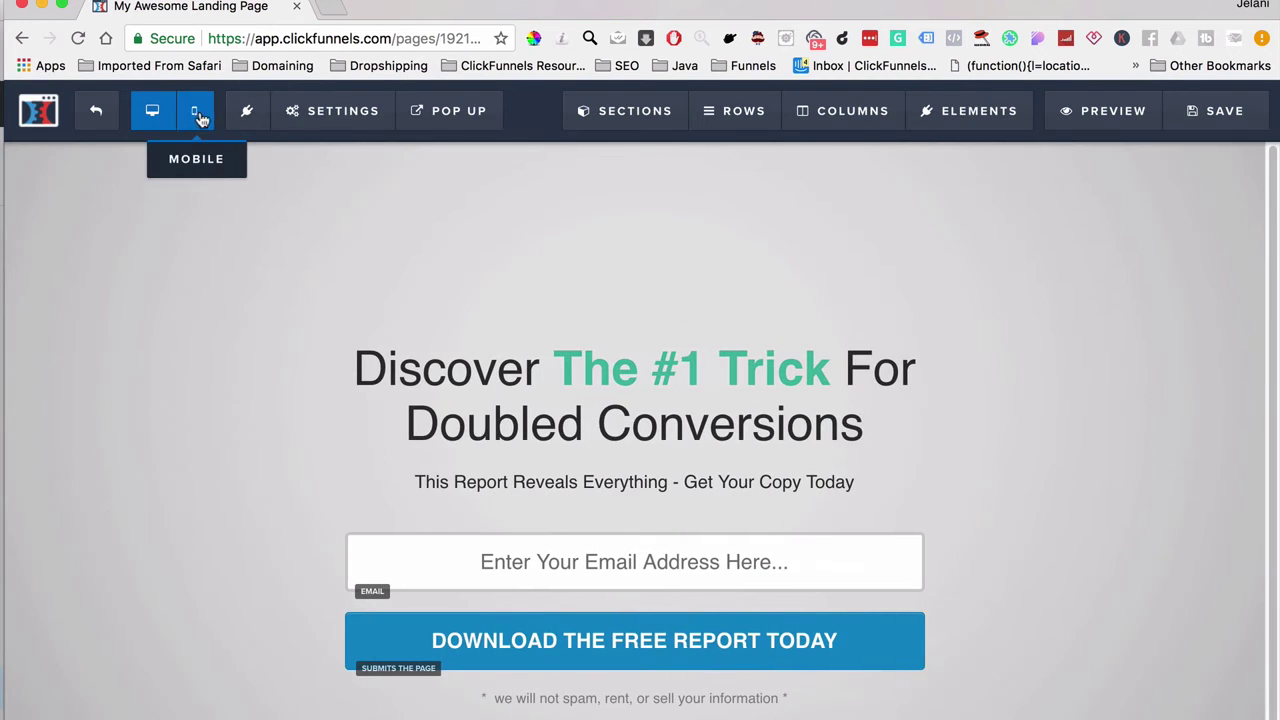
left_click(195, 112)
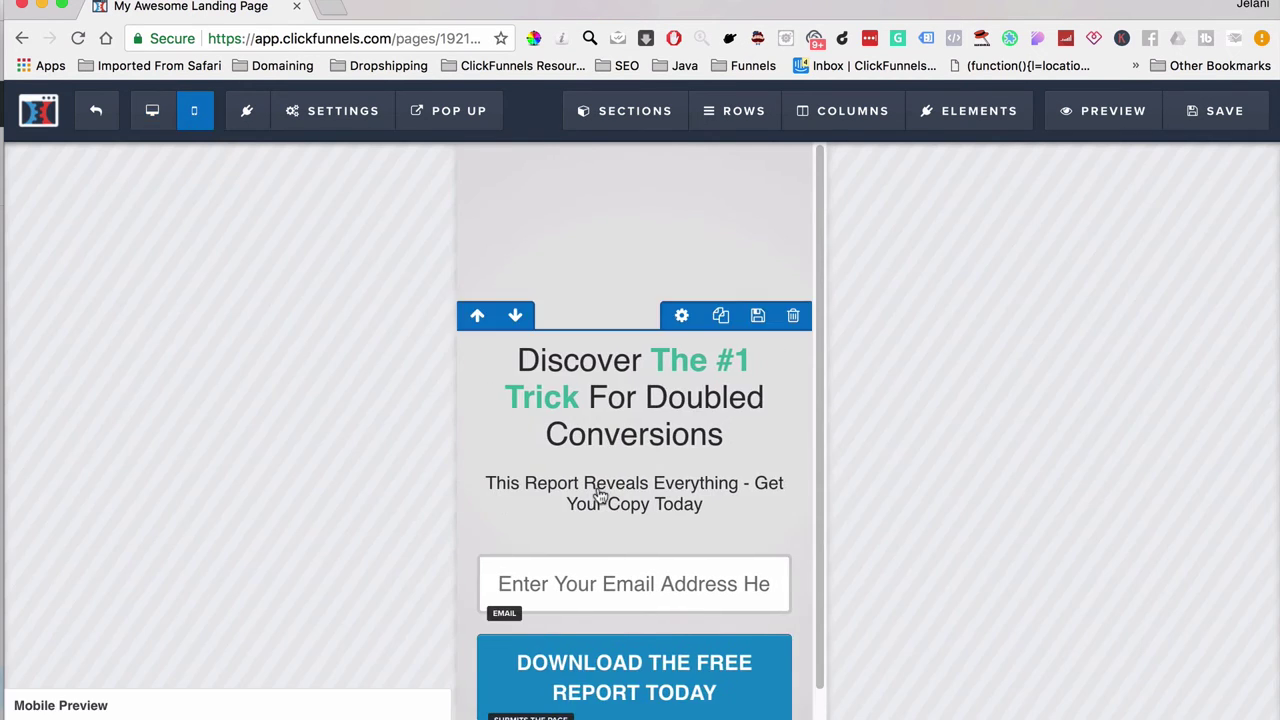
left_click(155, 115)
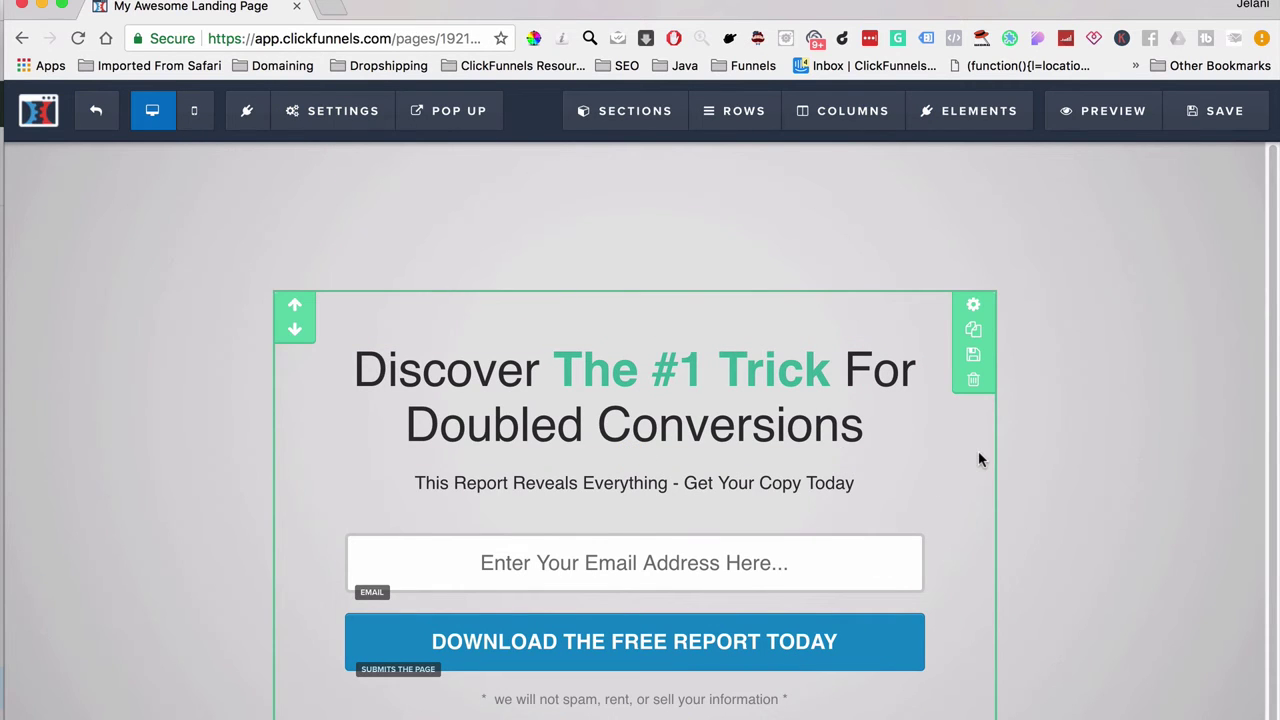
left_click(972, 335)
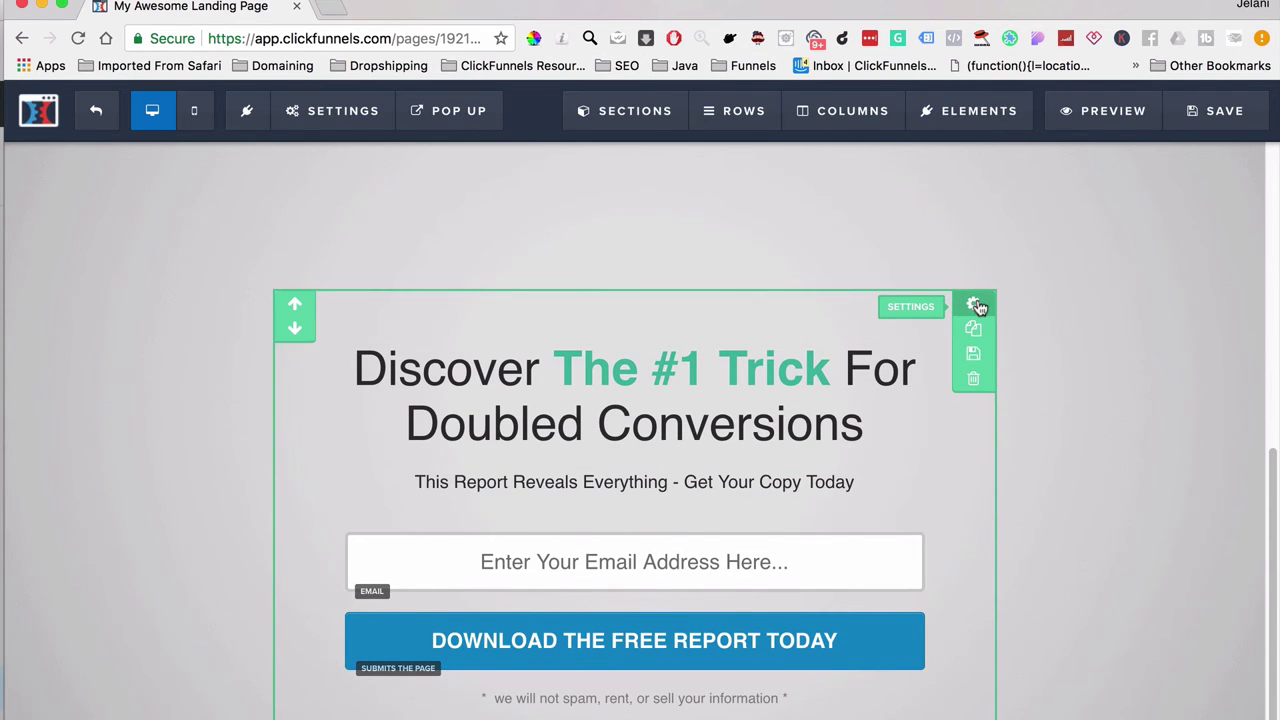
scroll(977, 306, "down", 3)
scroll(965, 450, "up", 4)
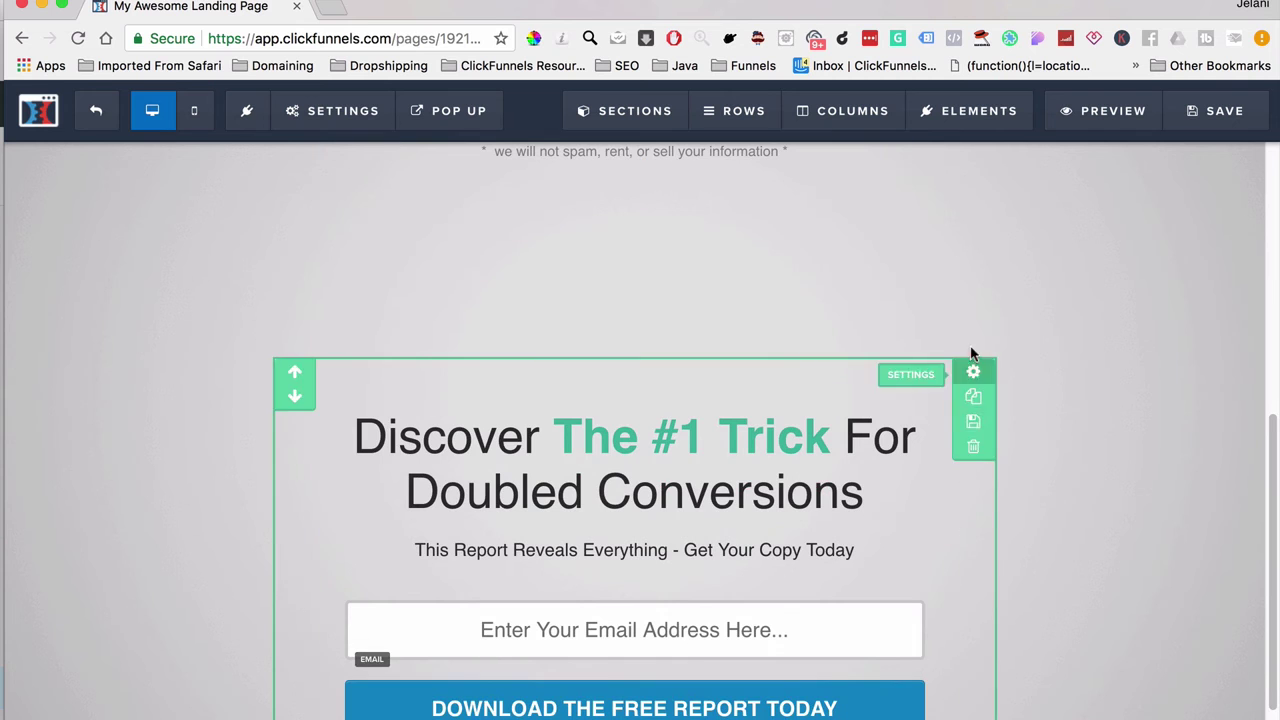
Step: Set the copied section to Mobile Only and the original optin section to Desktop Only
left_click(973, 374)
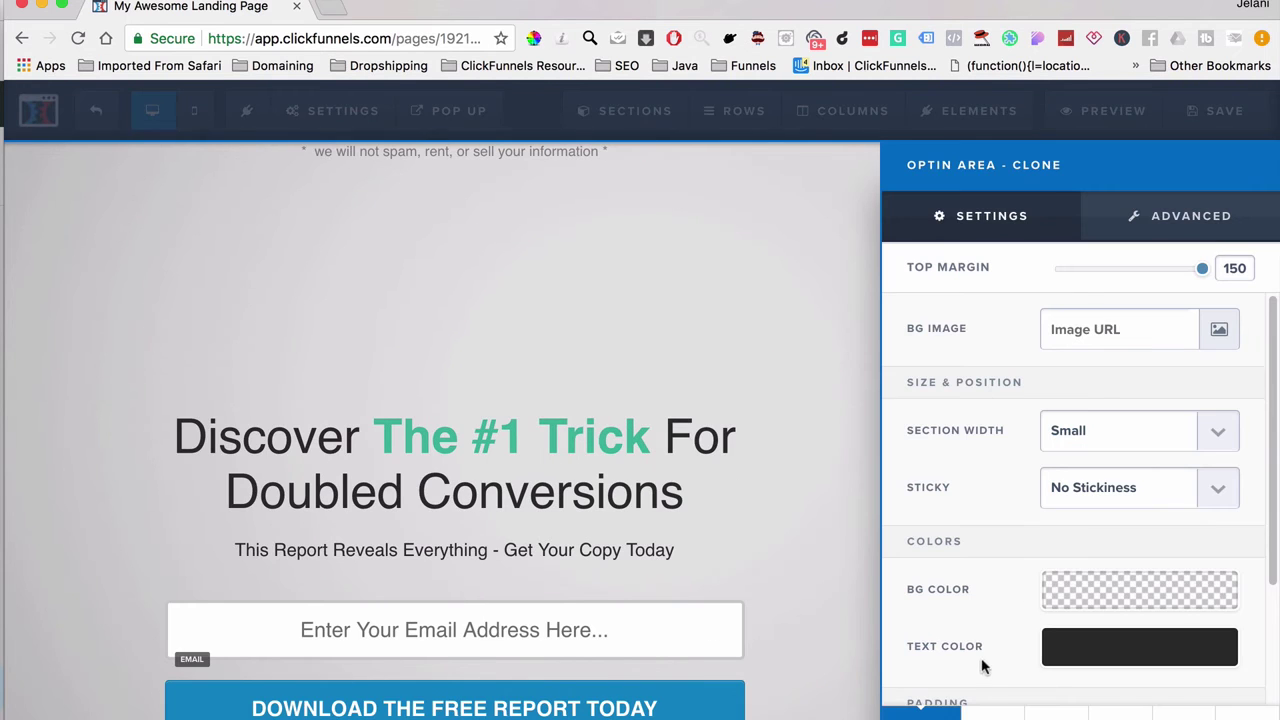
left_click(993, 712)
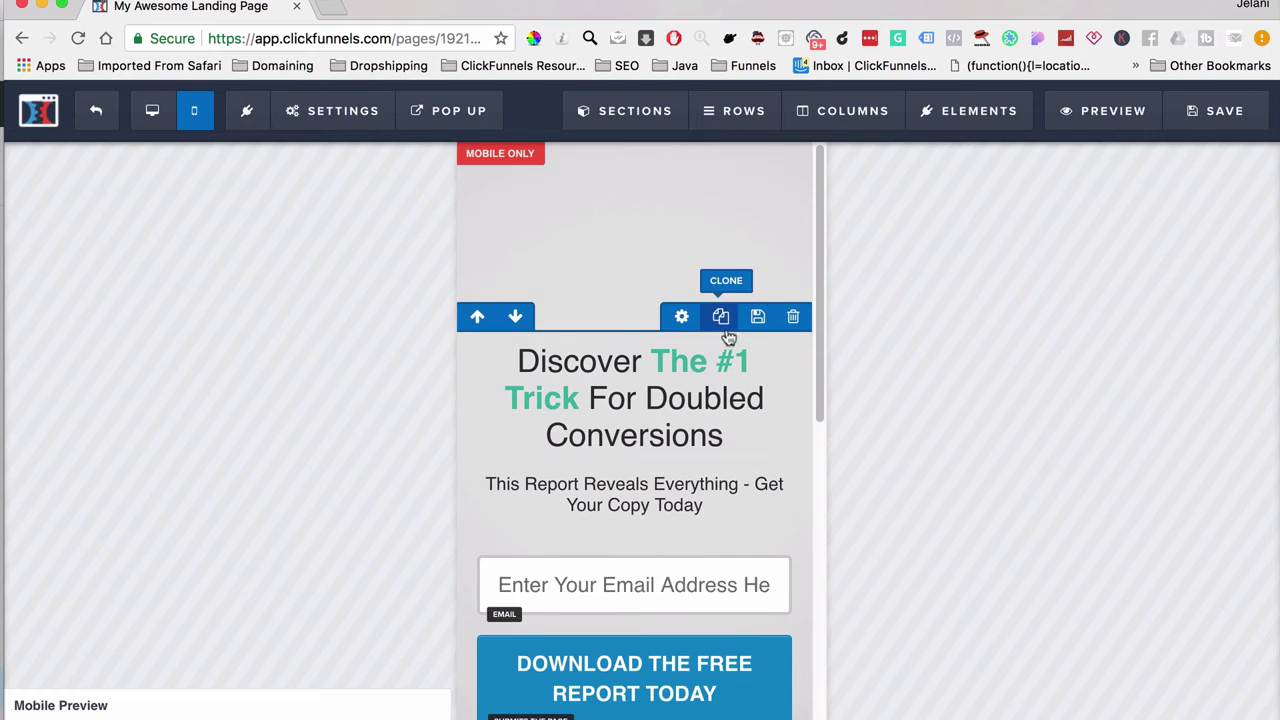
left_click(152, 110)
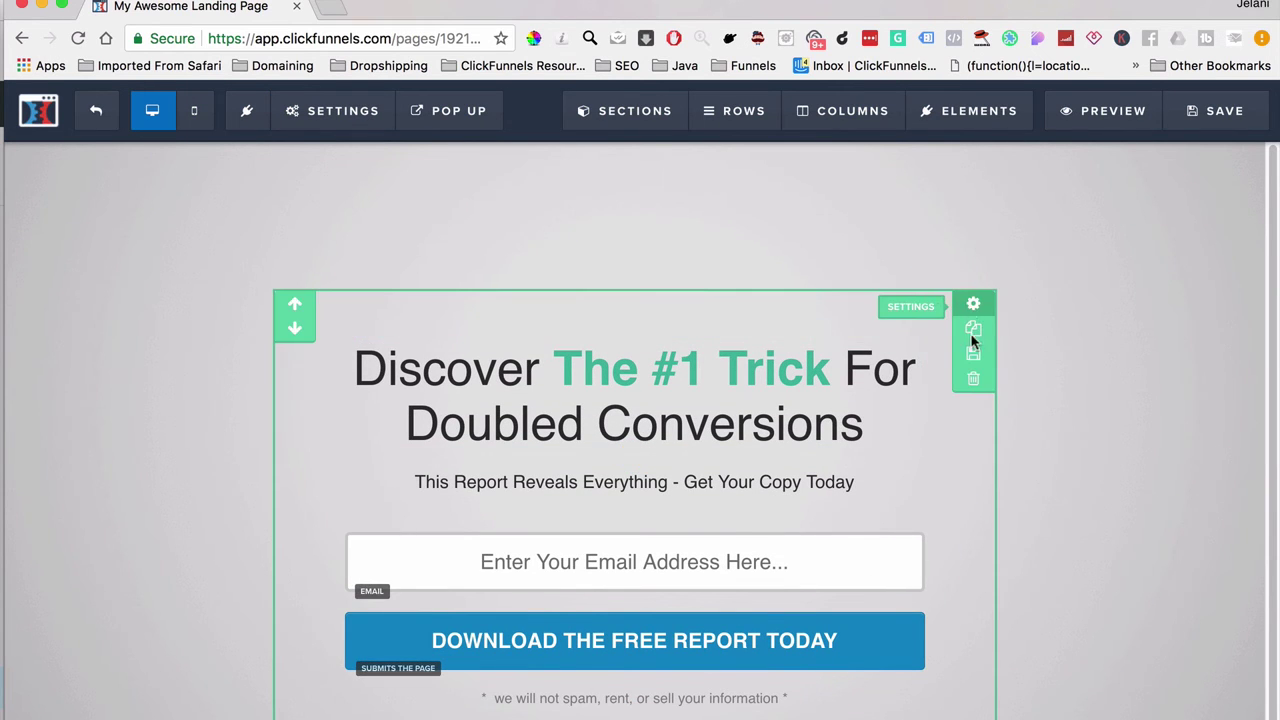
left_click(973, 304)
scroll(1020, 590, "down", 3)
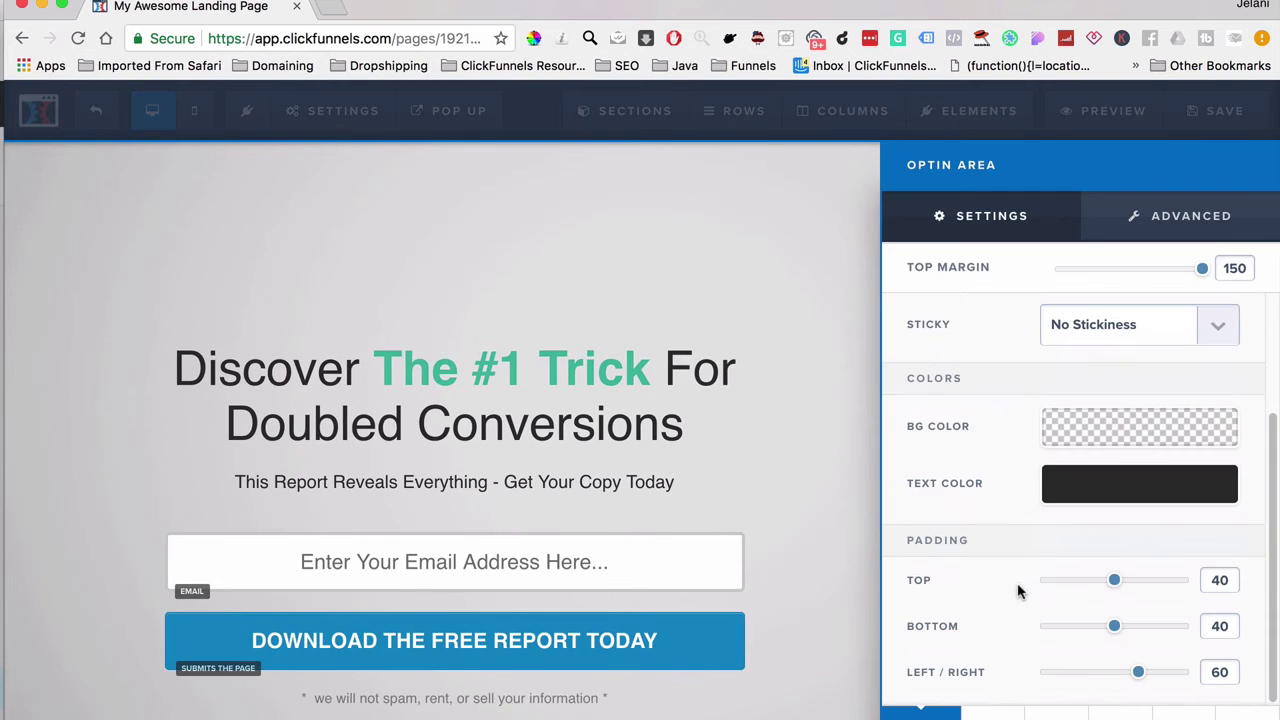
left_click(735, 447)
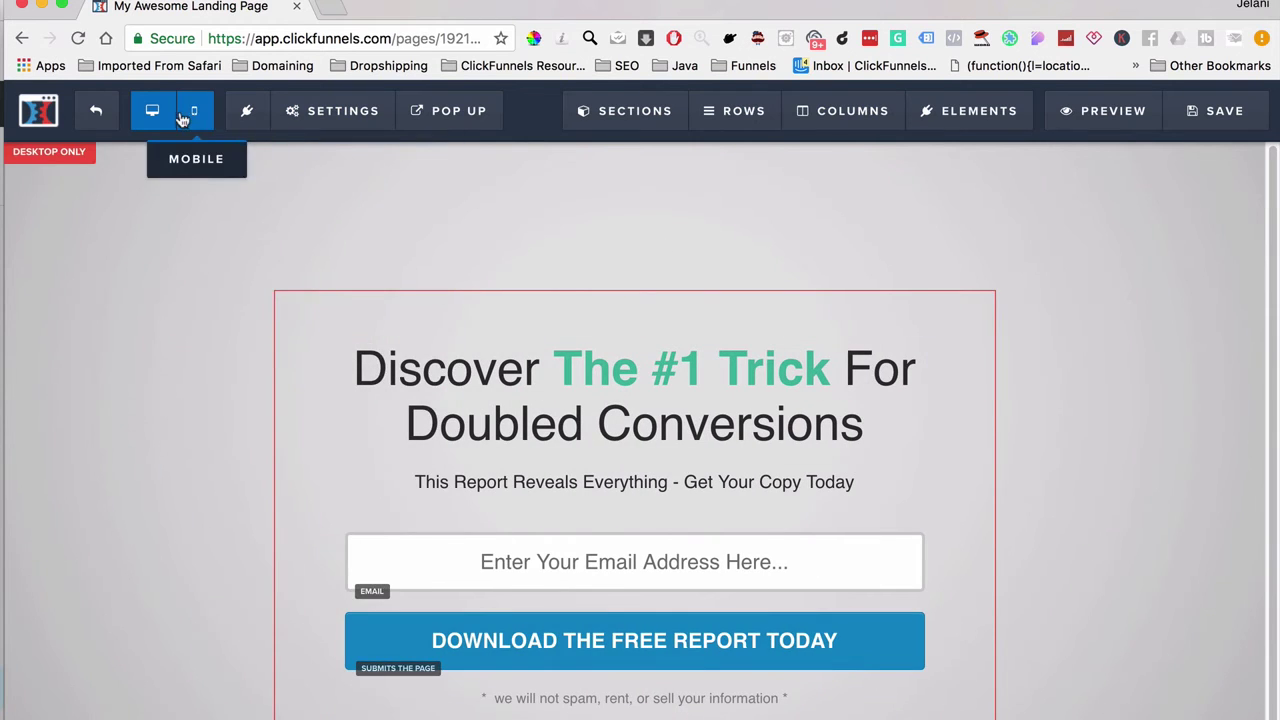
Step: In mobile view, change the headline's bold-word colour to red and save the page
left_click(193, 115)
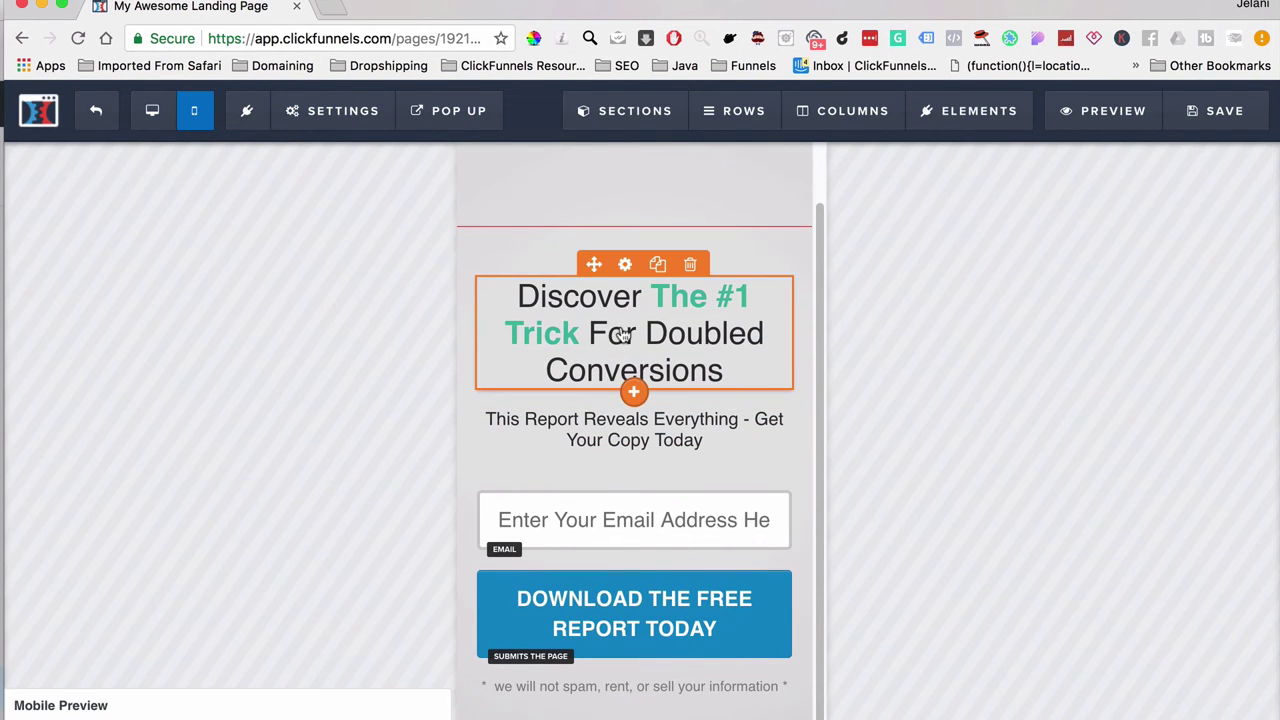
left_click(665, 320)
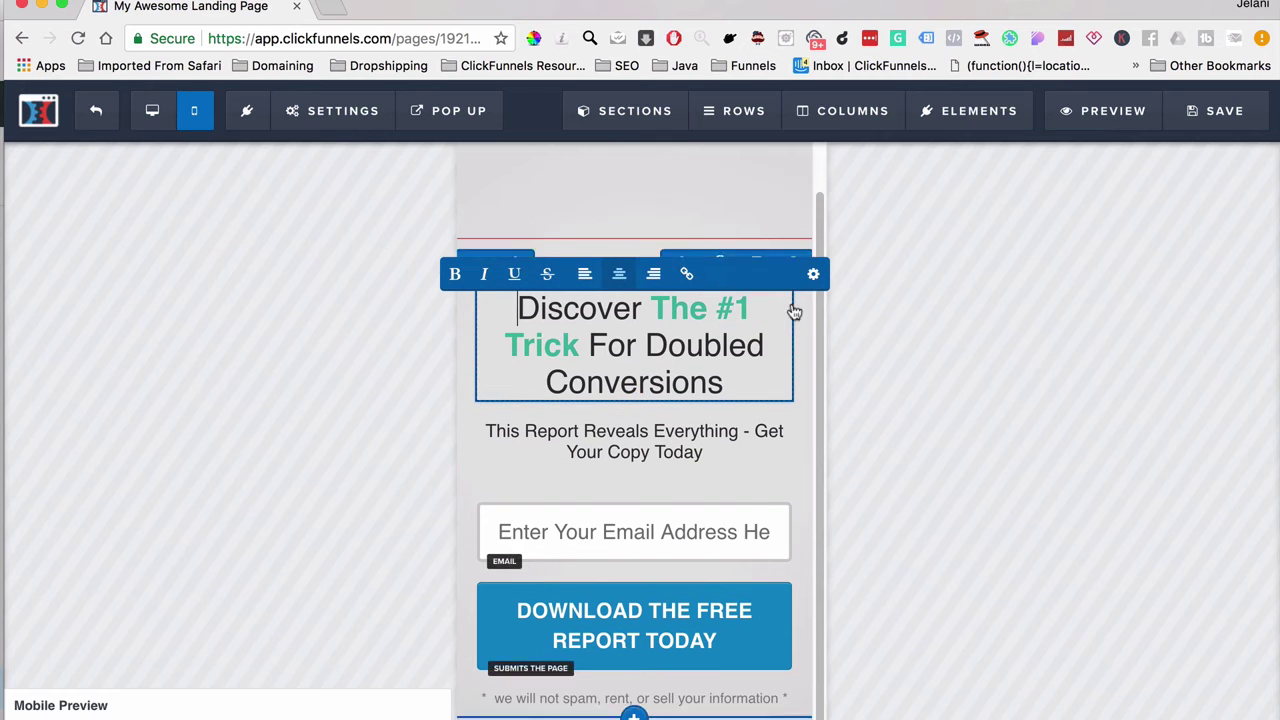
left_click(812, 276)
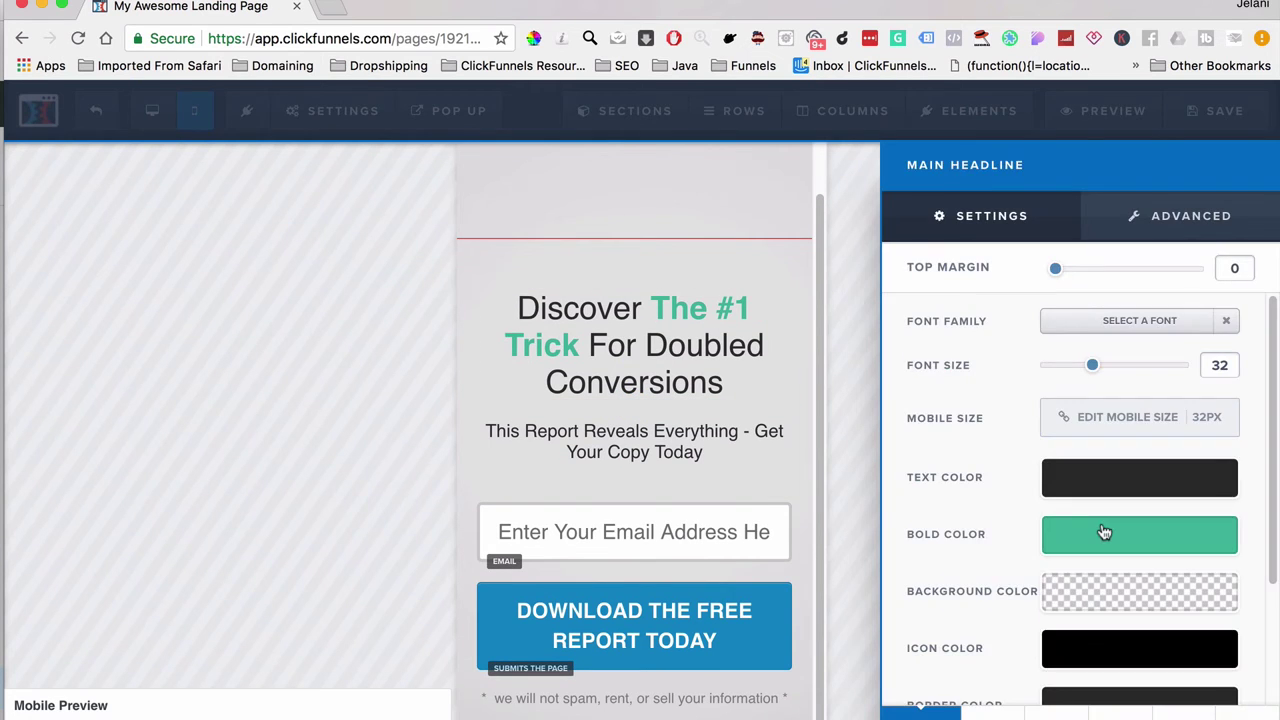
left_click(1104, 533)
left_click(962, 398)
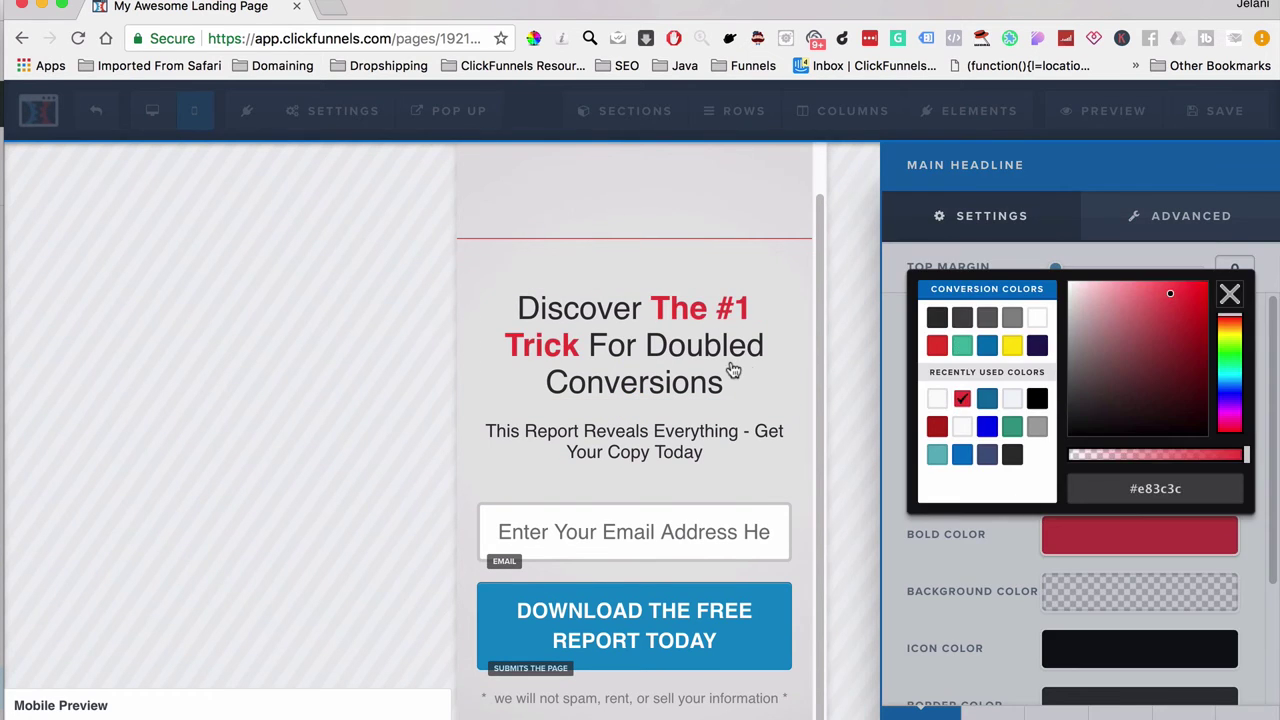
left_click(734, 368)
left_click(1192, 113)
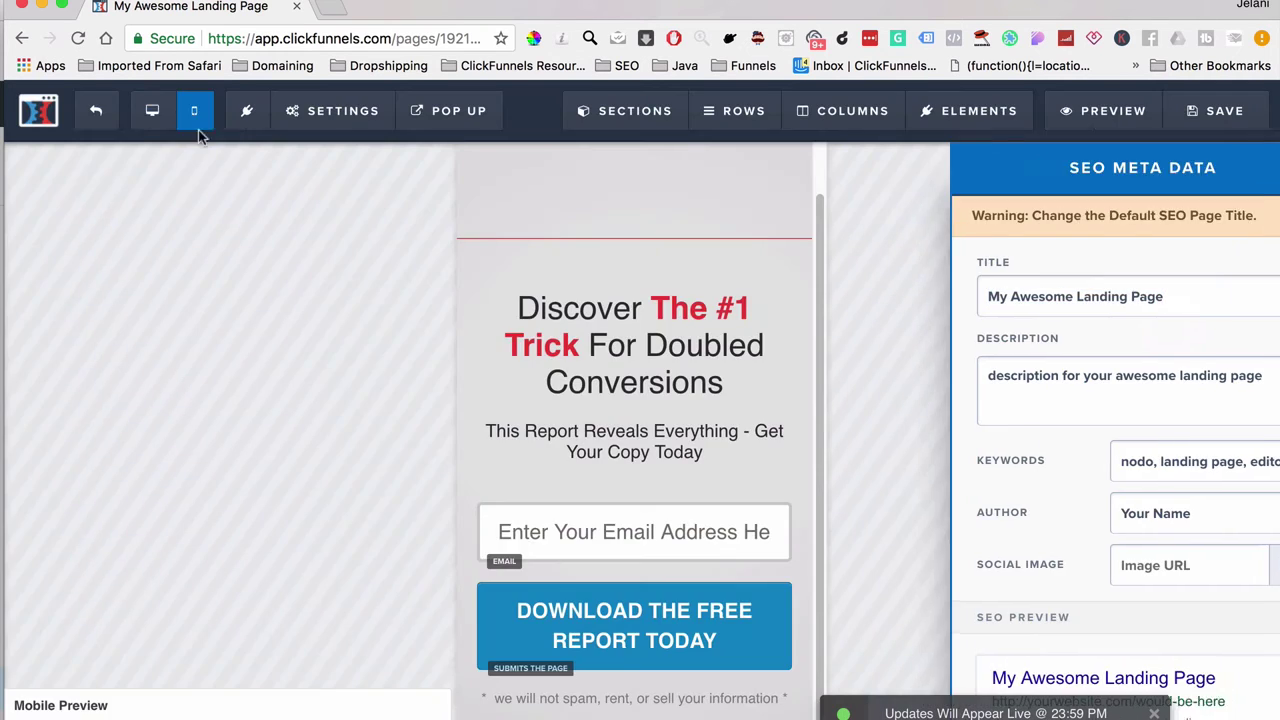
Step: Compare the desktop and mobile headlines, then exit the editor back to the funnel
left_click(152, 112)
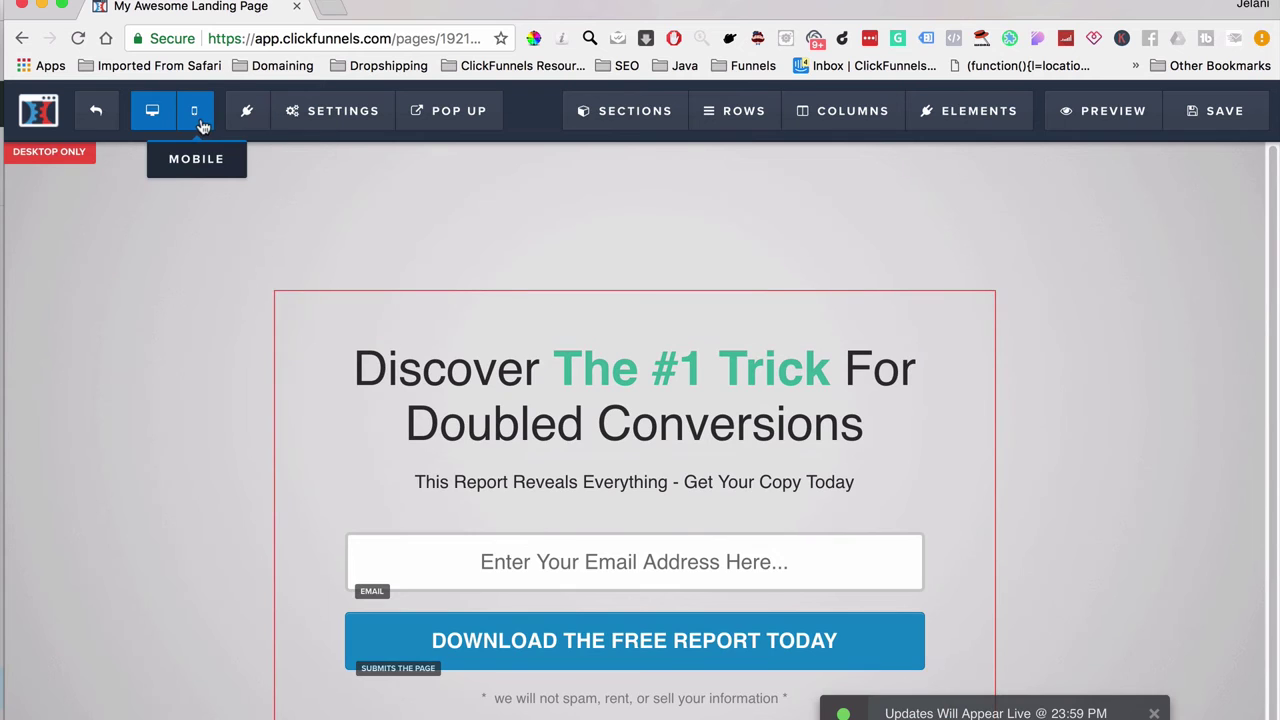
left_click(196, 118)
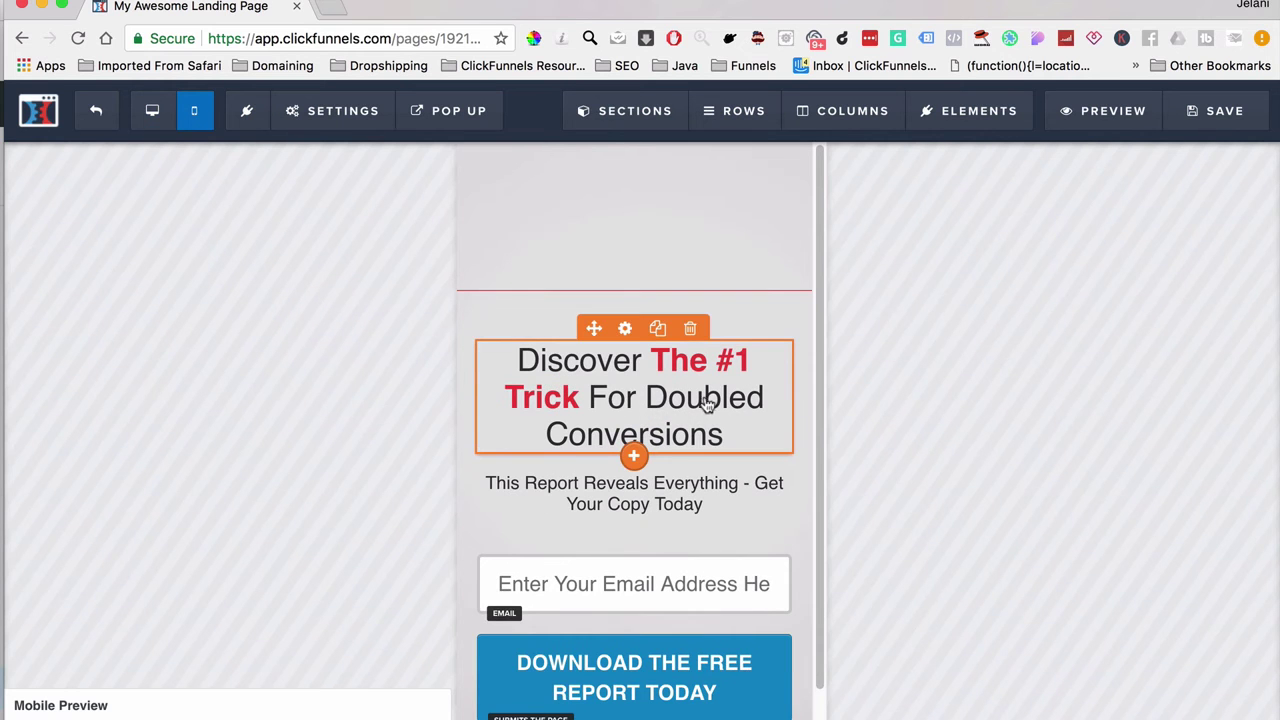
left_click(155, 118)
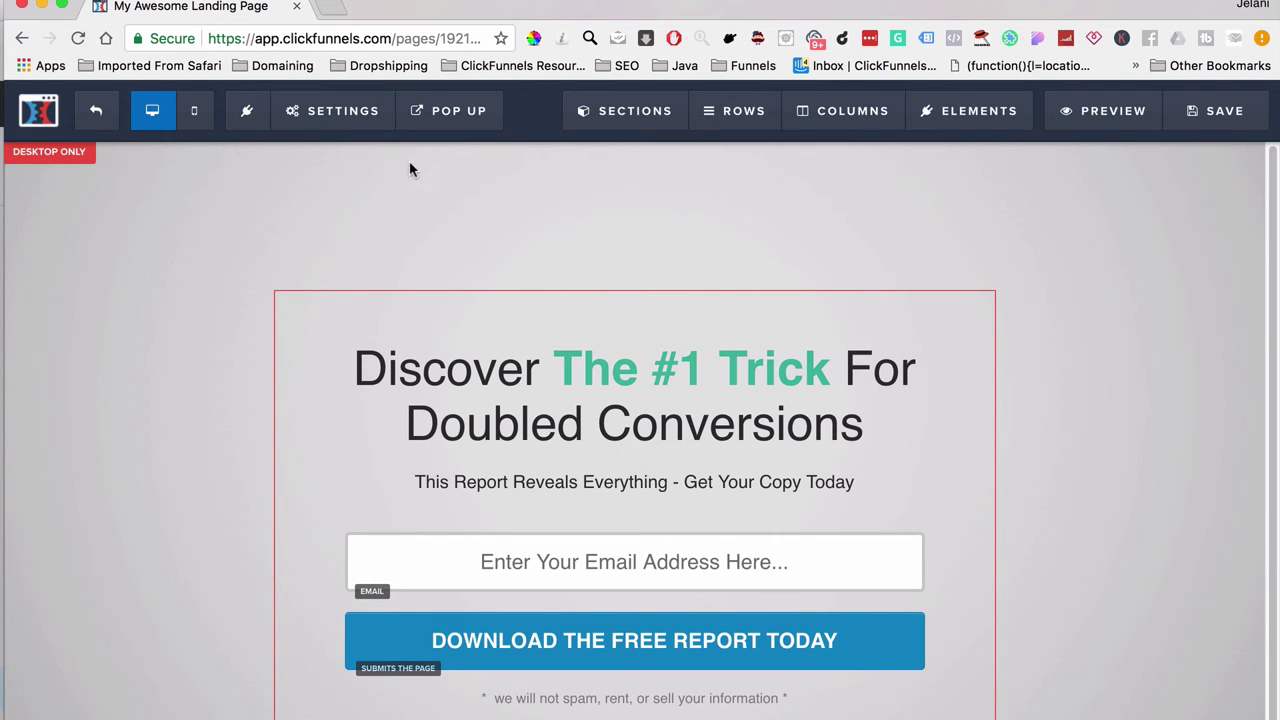
left_click(96, 110)
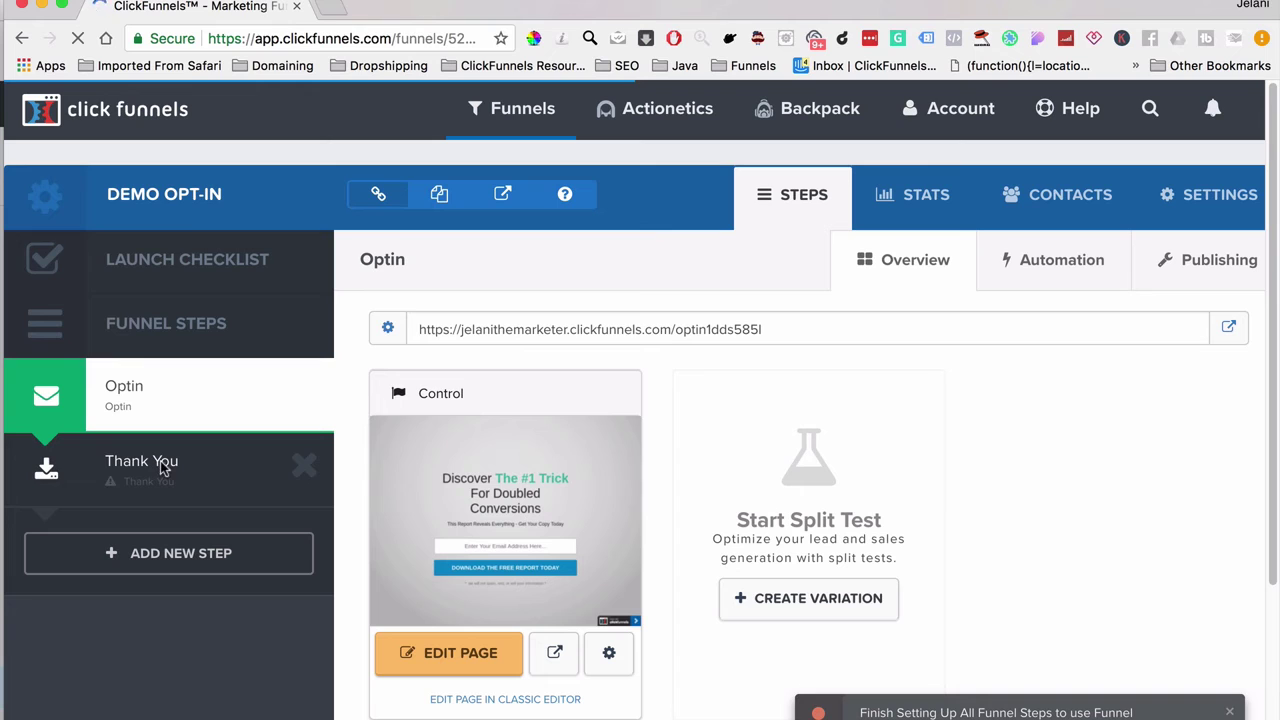
Step: Open the Thank You step and create its page from the 3 Step Thank You template
left_click(160, 472)
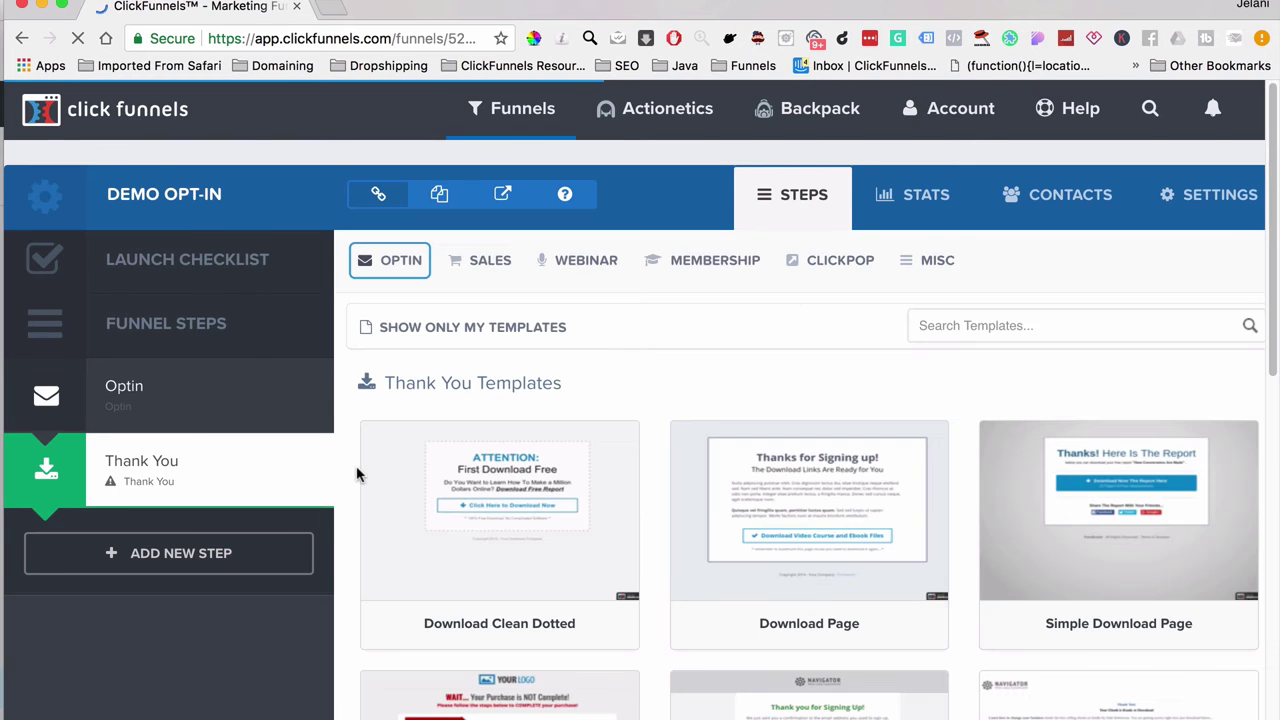
scroll(932, 531, "down", 3)
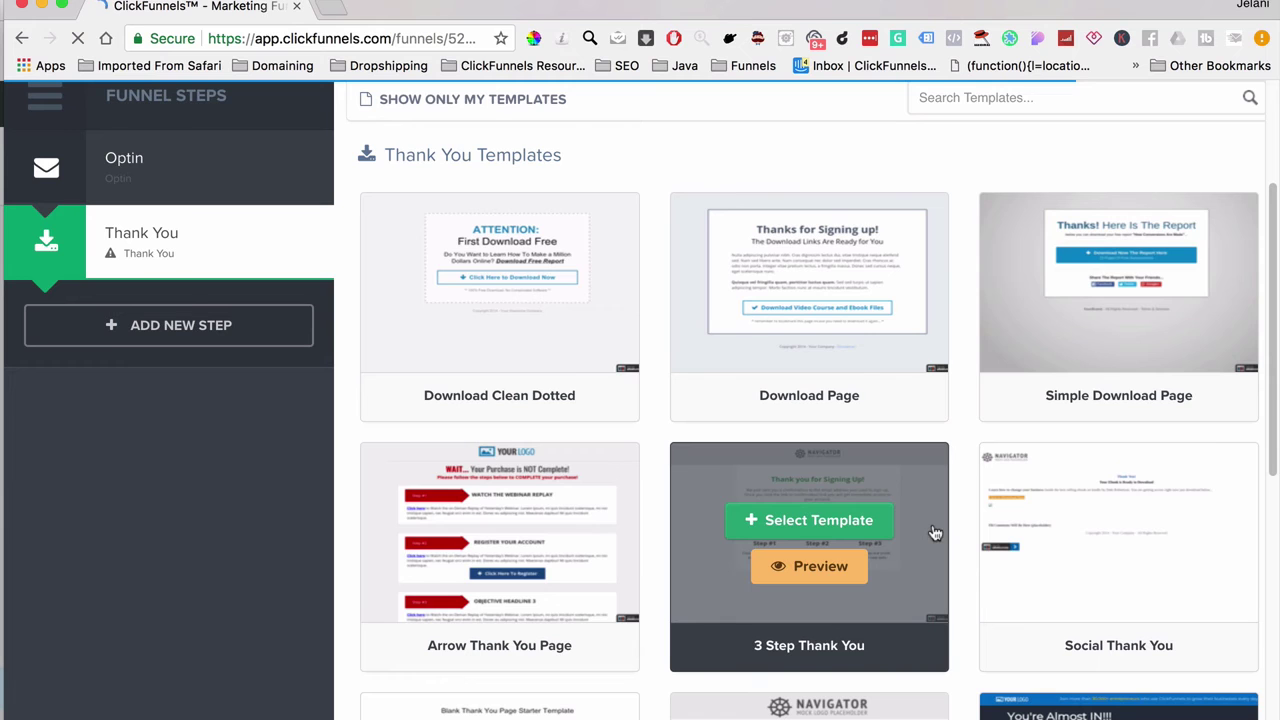
scroll(505, 540, "down", 5)
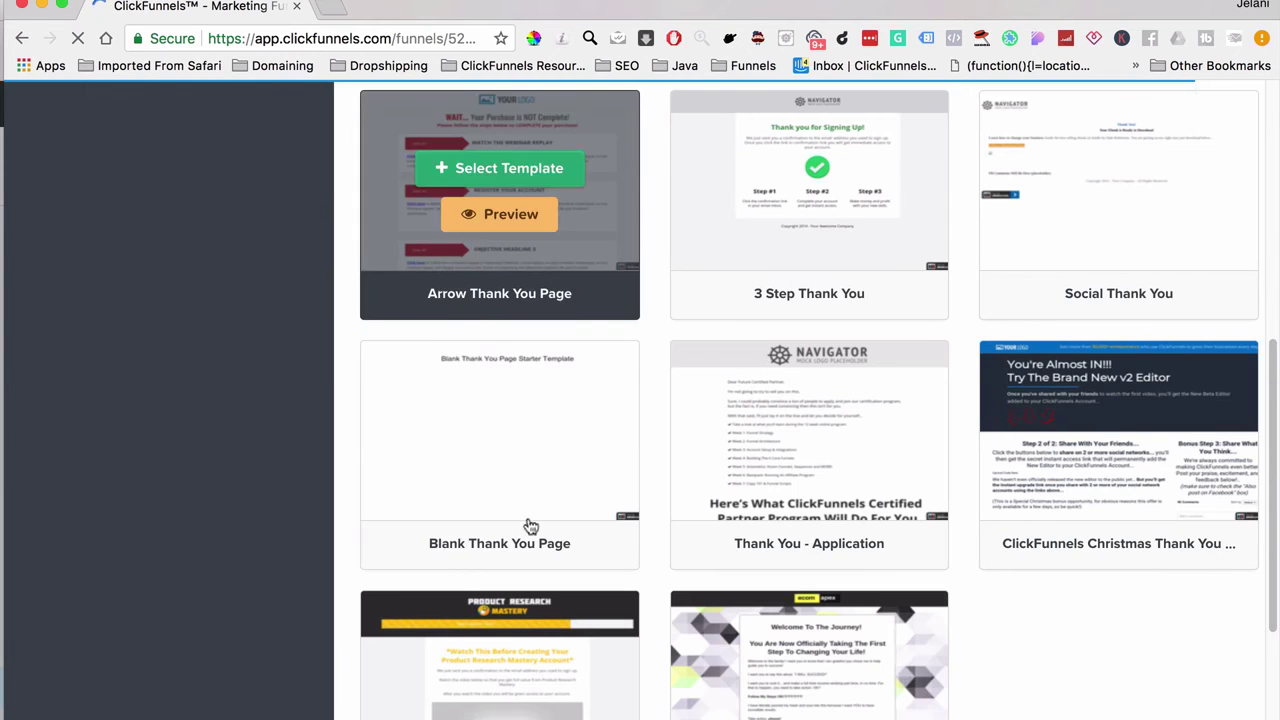
scroll(497, 333, "up", 3)
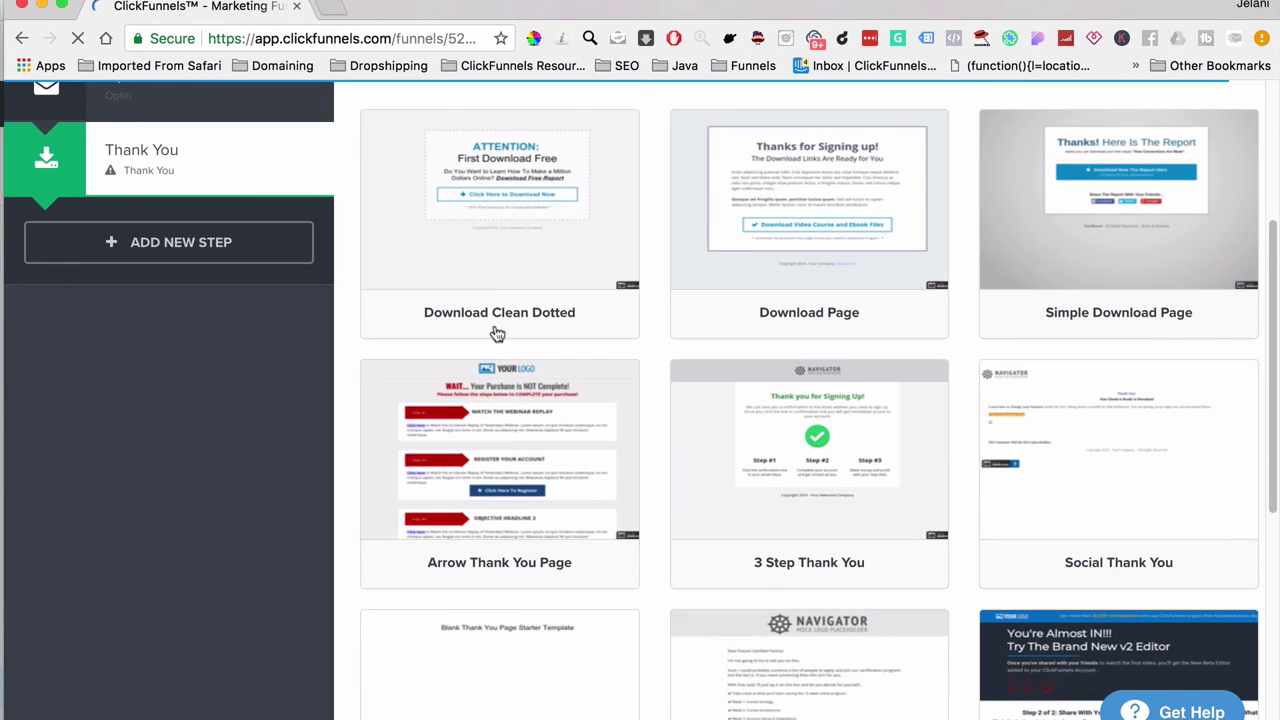
mouse_move(492, 440)
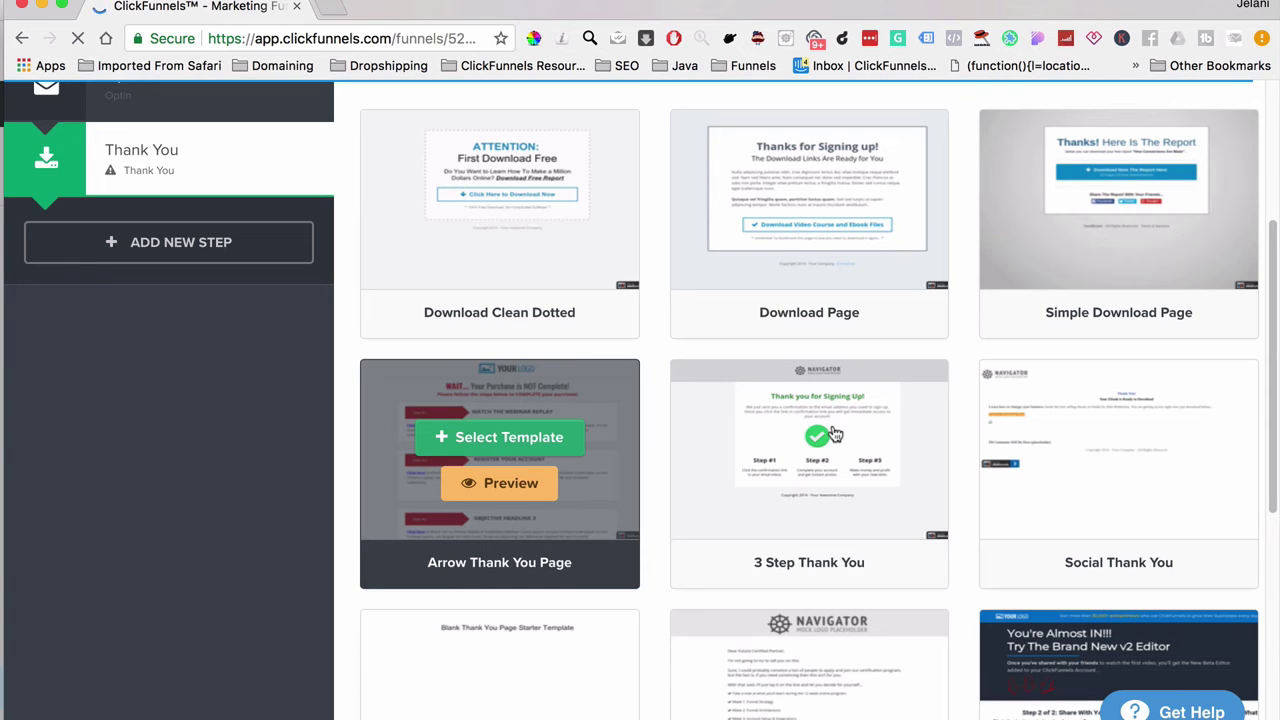
mouse_move(806, 432)
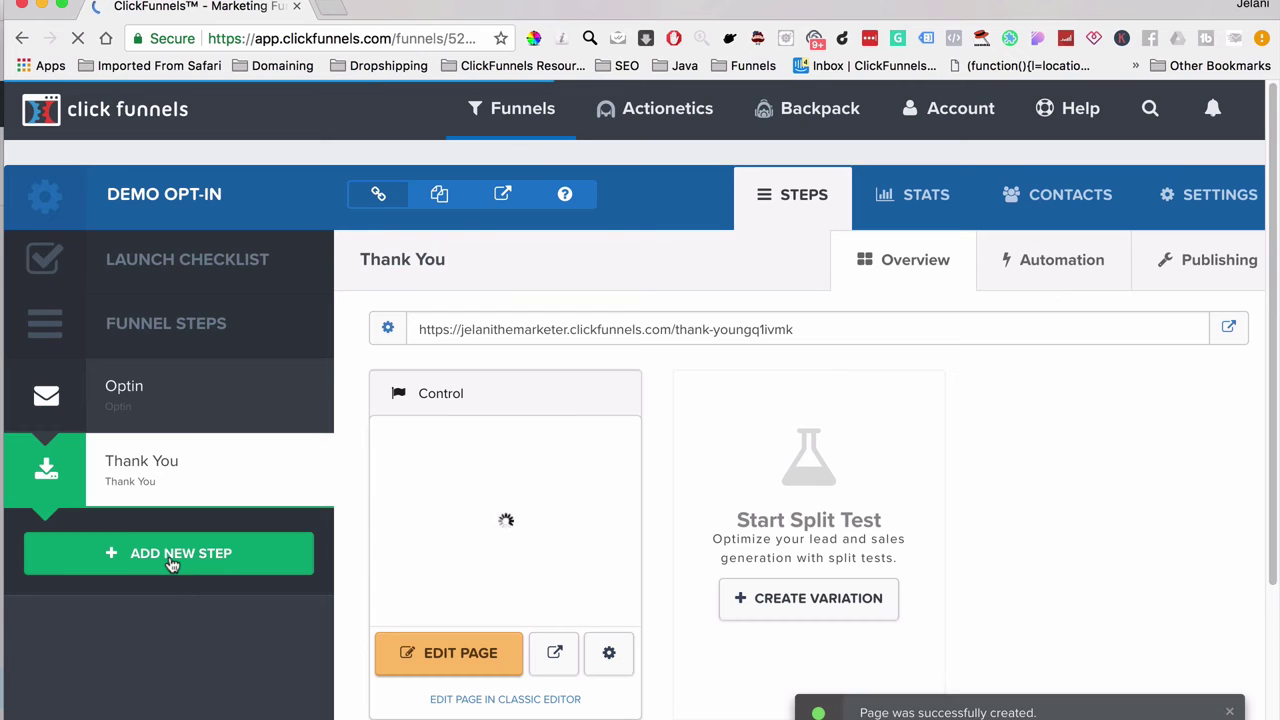
Step: Add a new funnel step named 'Demo Order'
left_click(172, 560)
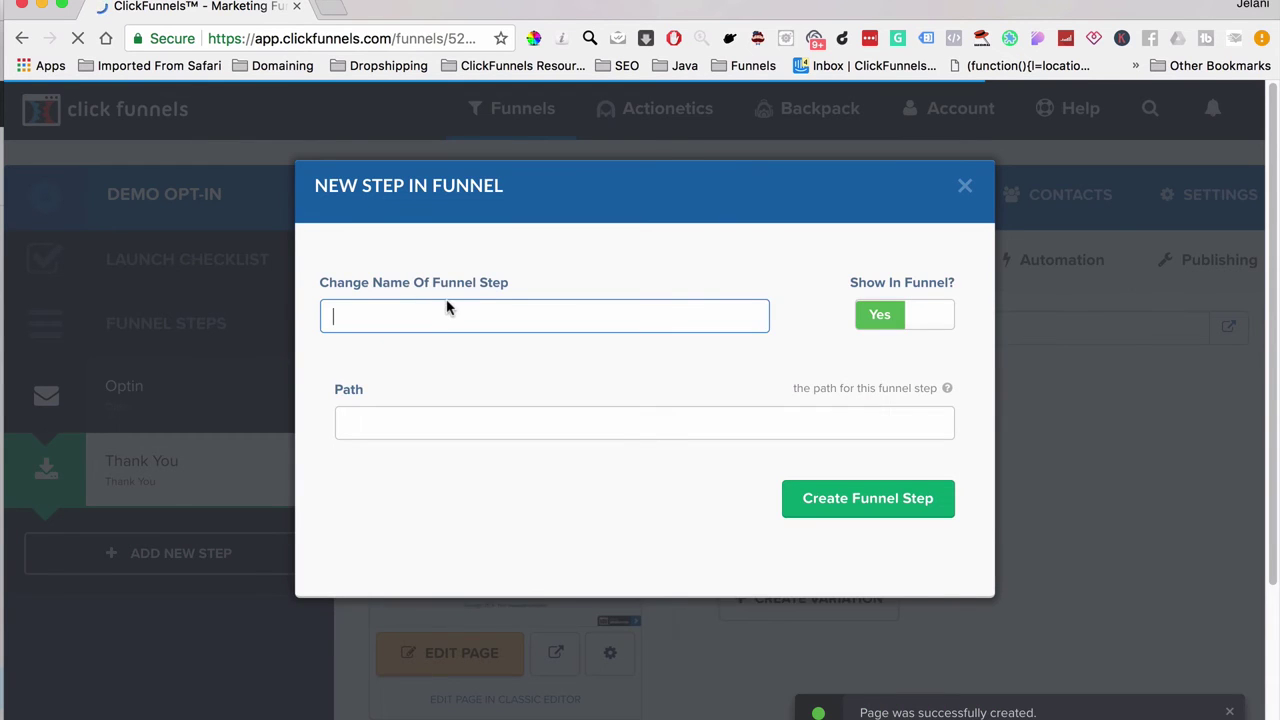
type("Demo Order")
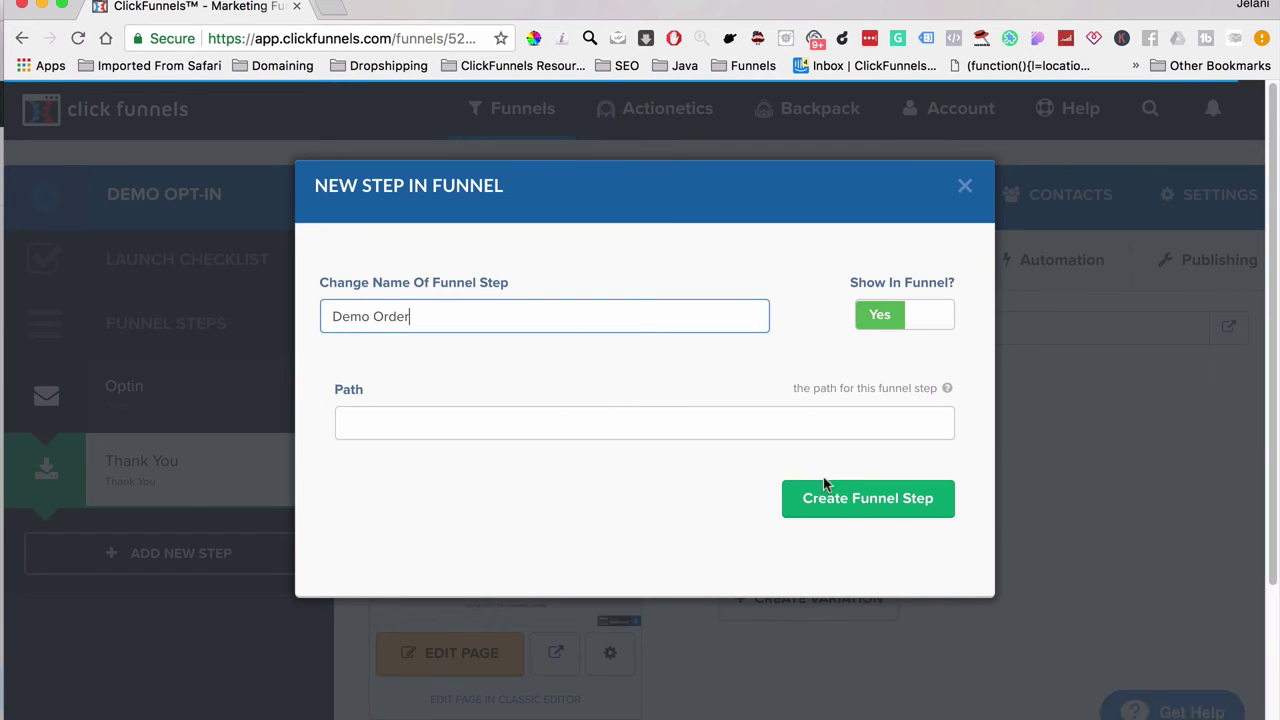
left_click(843, 504)
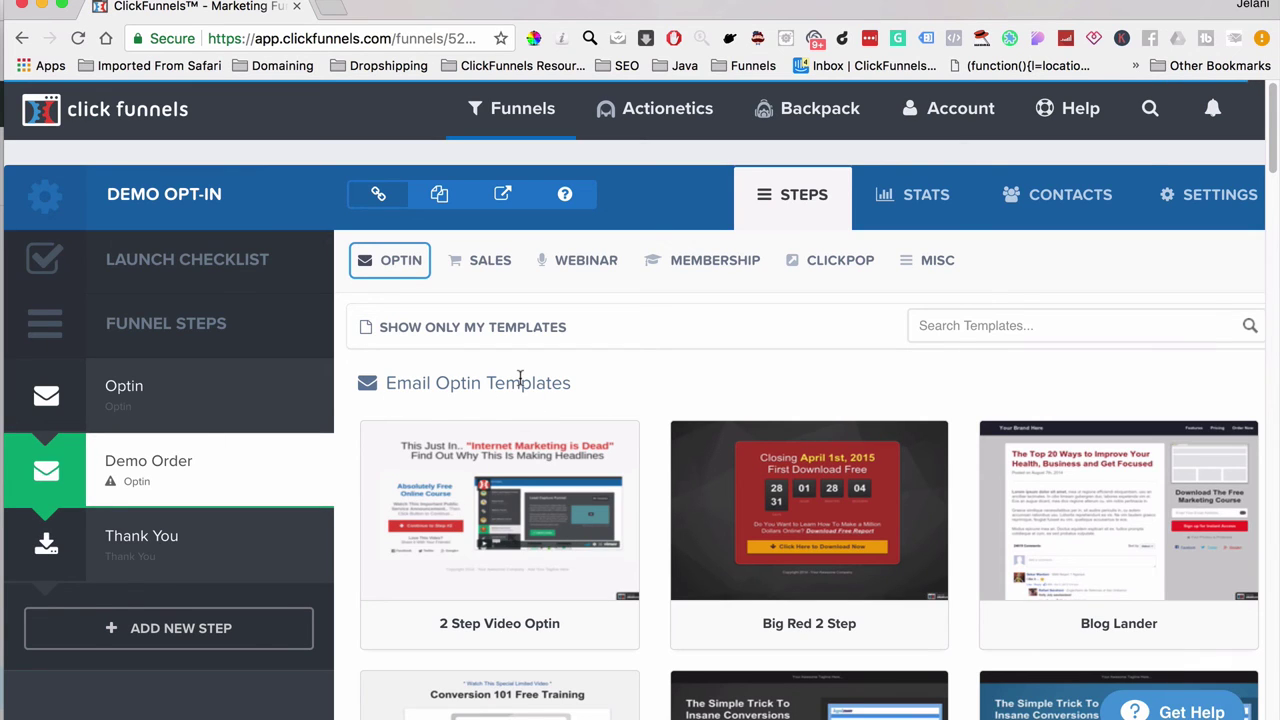
Step: Create the Demo Order page from the Sales > Order Form 'Skinny Order Form' template
left_click(475, 262)
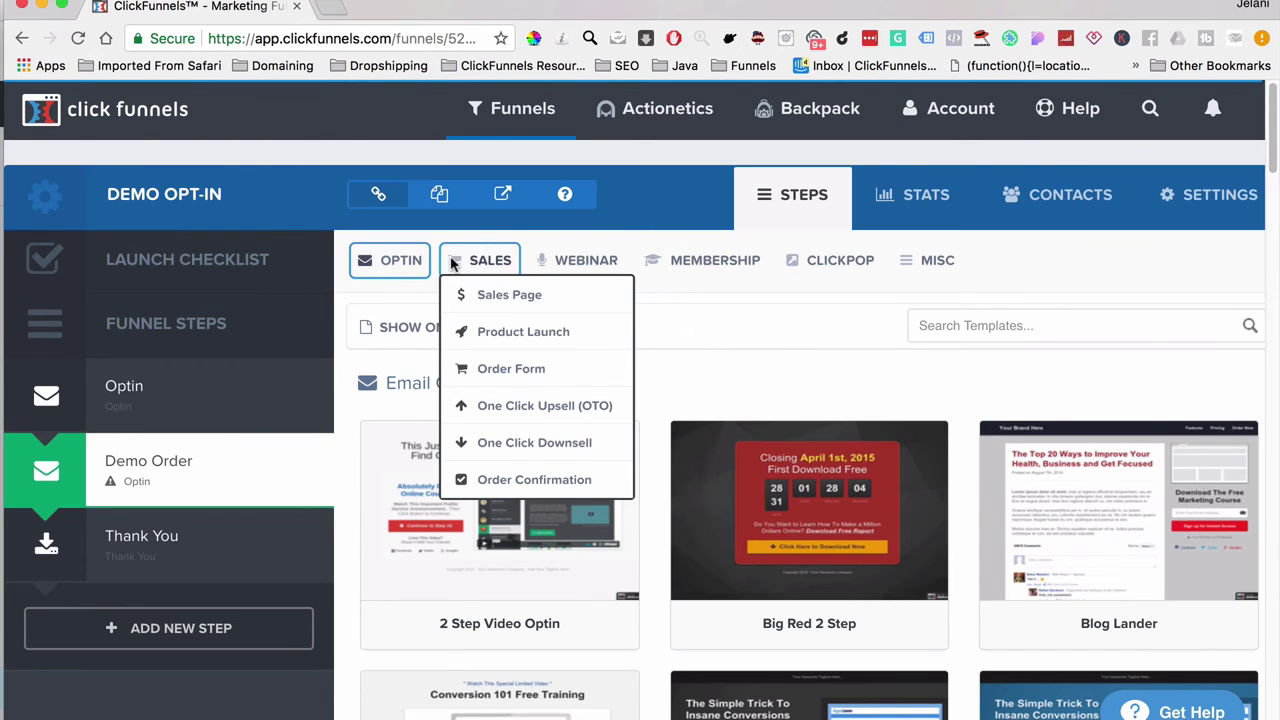
left_click(497, 372)
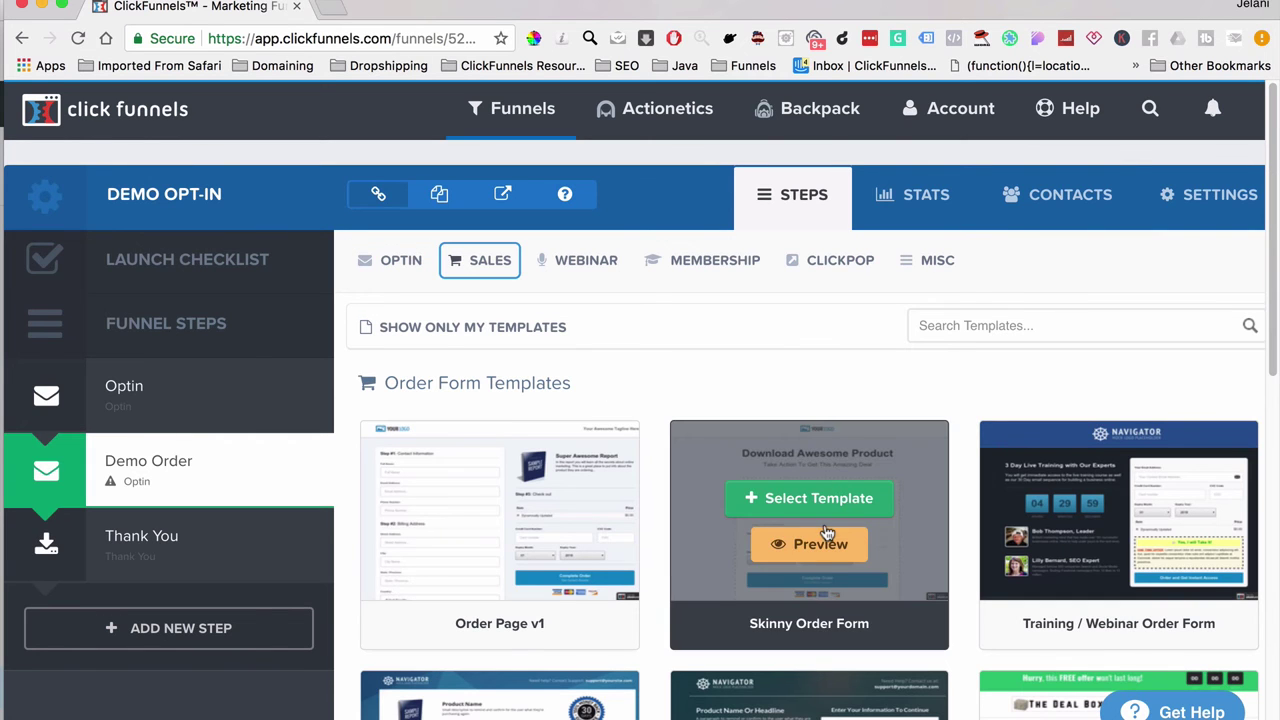
scroll(832, 565, "down", 3)
scroll(835, 568, "up", 3)
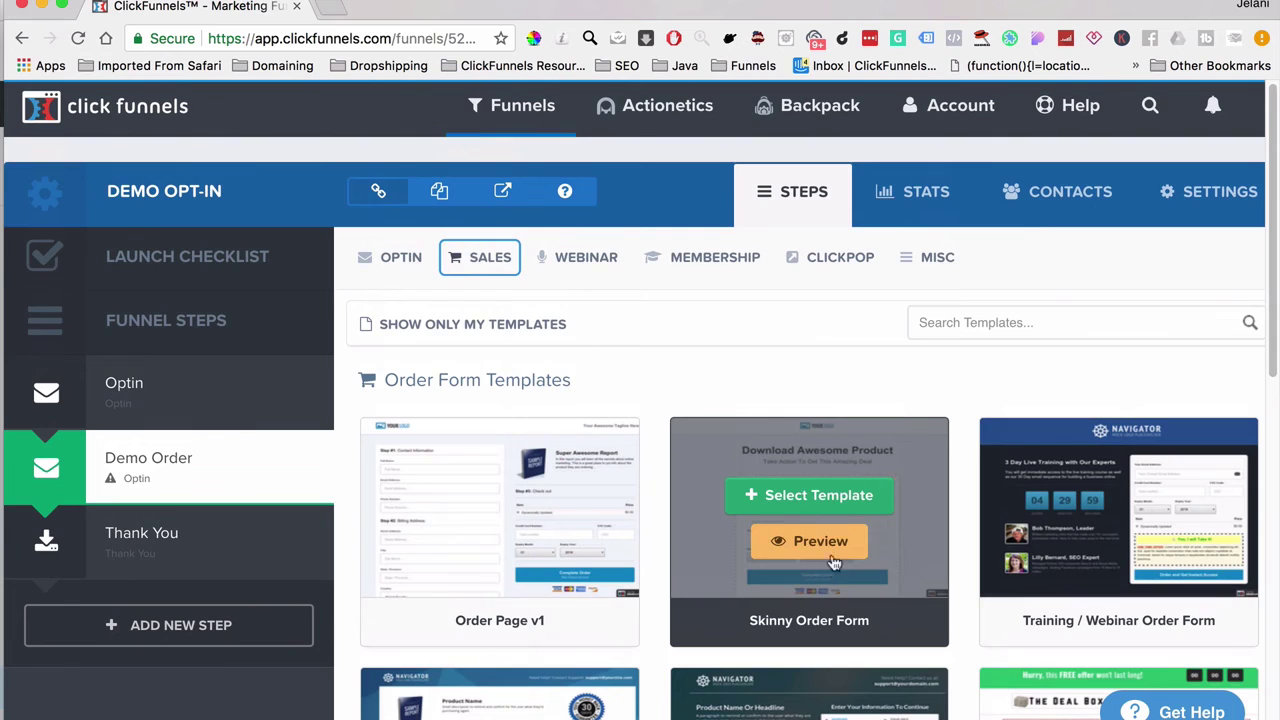
left_click(840, 497)
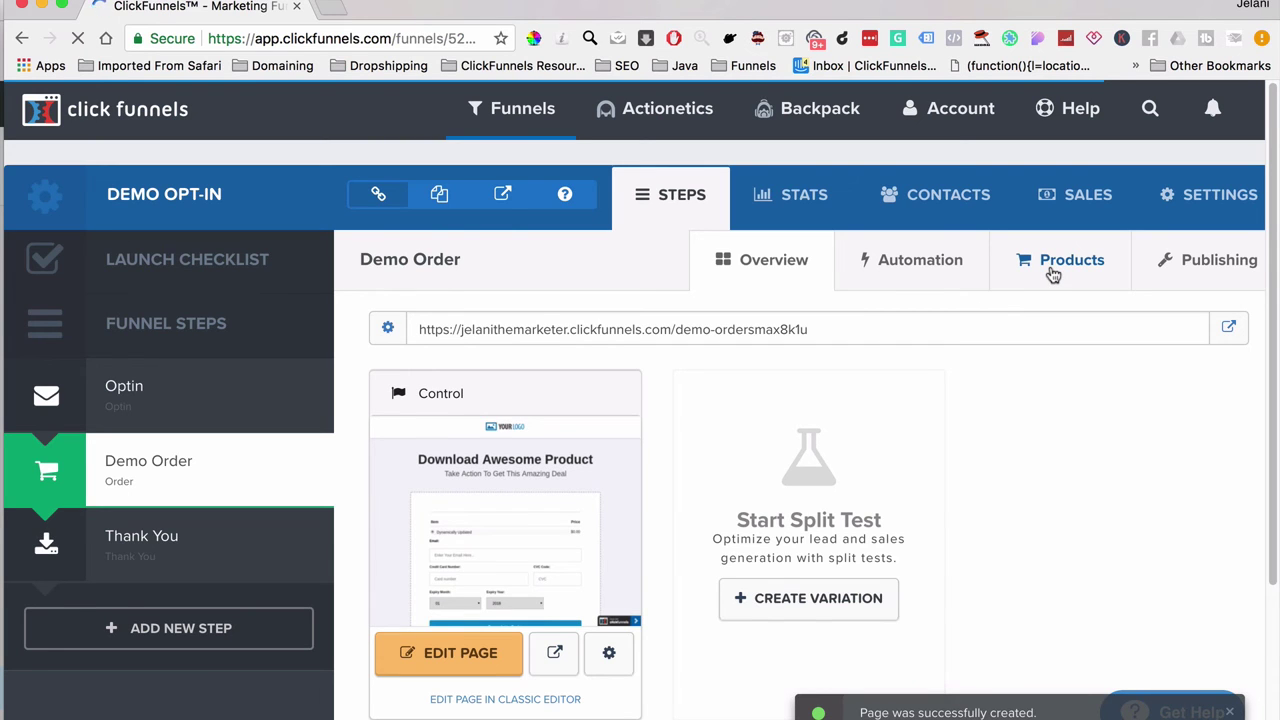
Step: Add a new product on Demo Order billed through Stripe, named Demo Product
left_click(1053, 262)
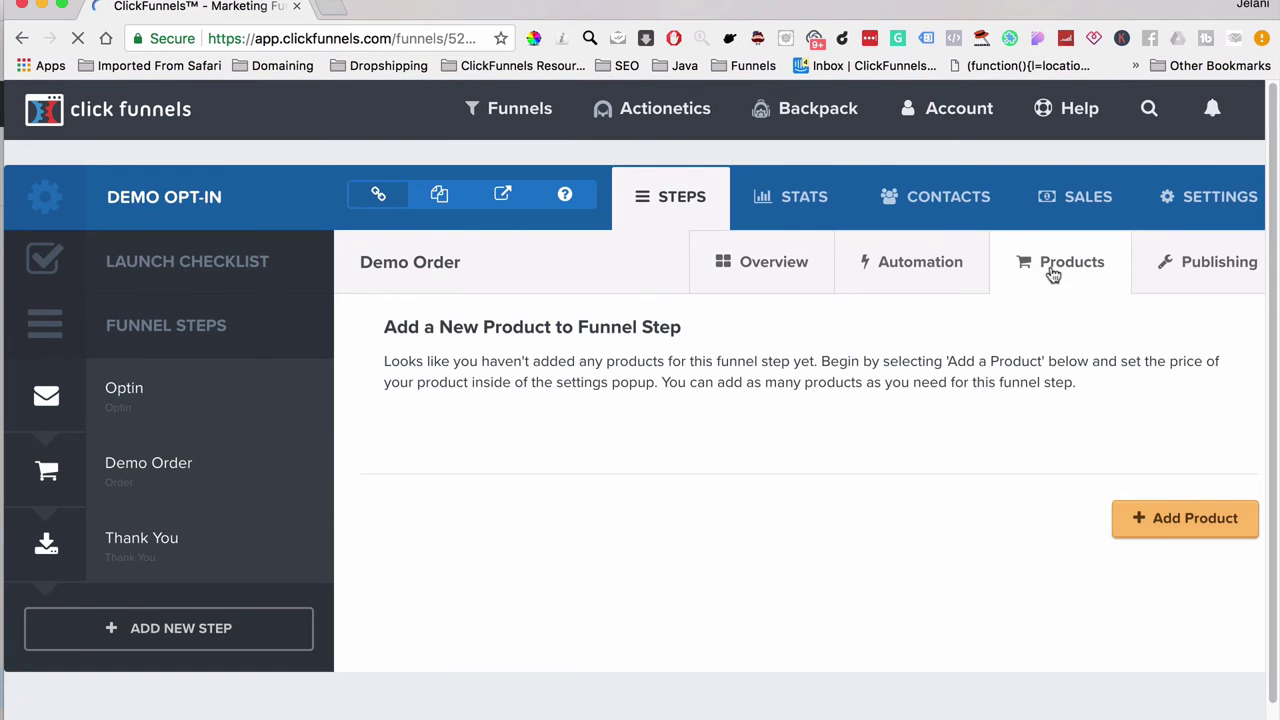
left_click(1194, 522)
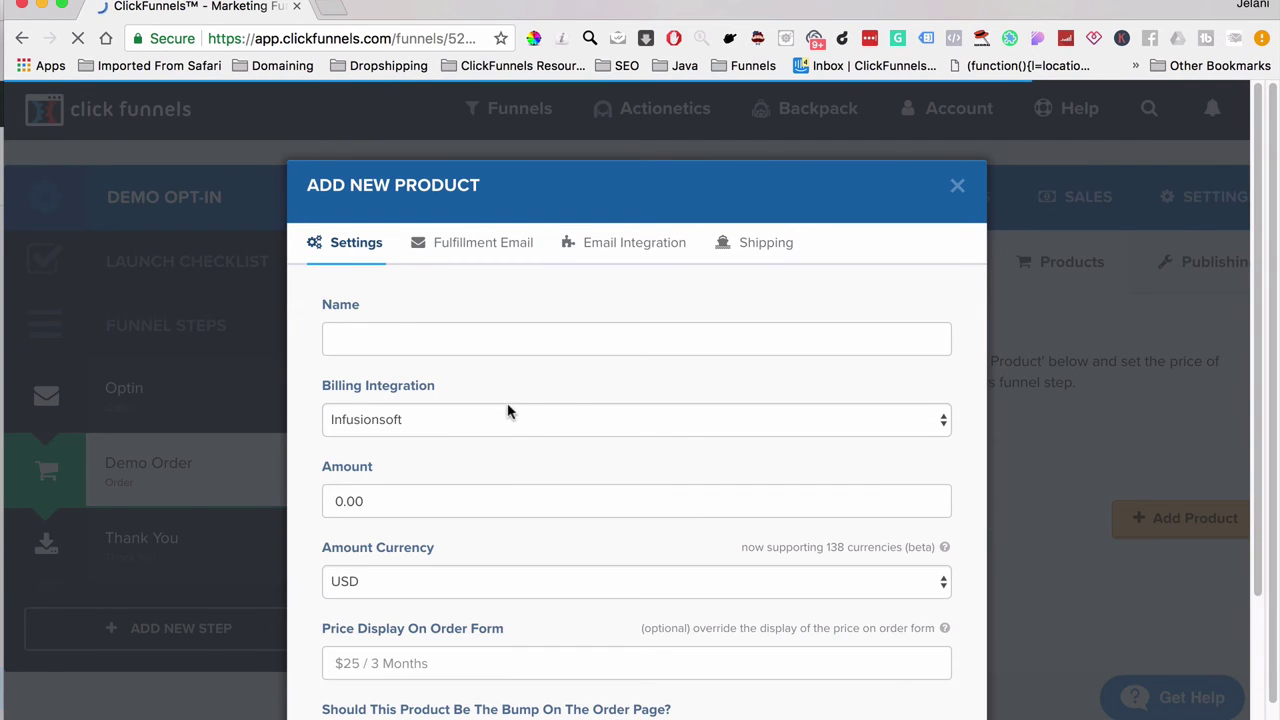
left_click(388, 419)
left_click(380, 456)
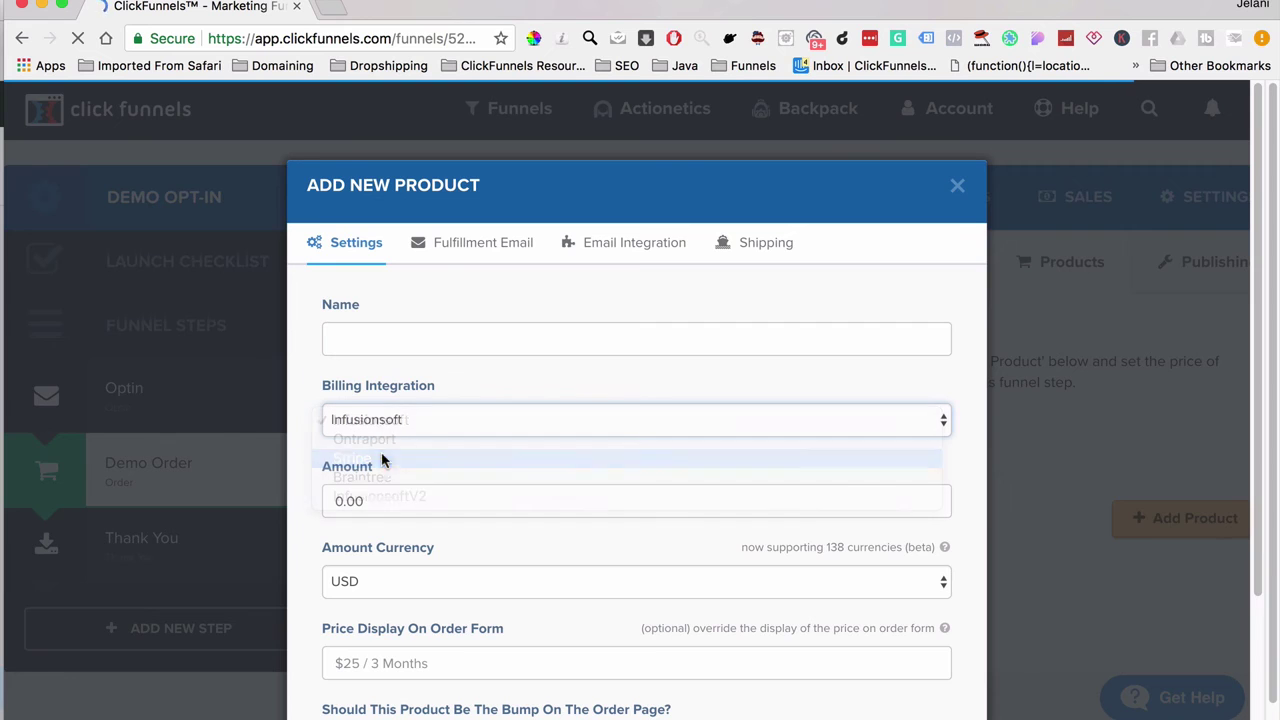
left_click(374, 337)
type("Demo Product")
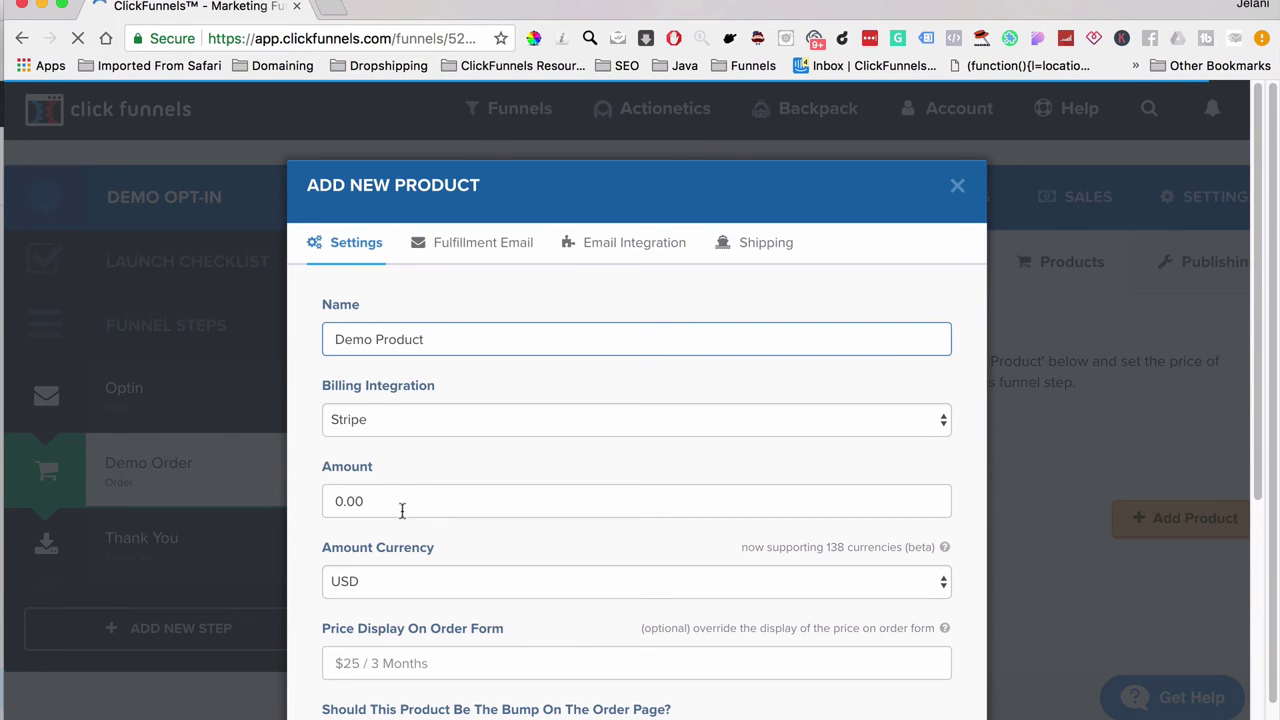
Step: Set the product price to 10.00 USD, one-time charge, with description 'Demo1time'
left_click(402, 510)
type("10.")
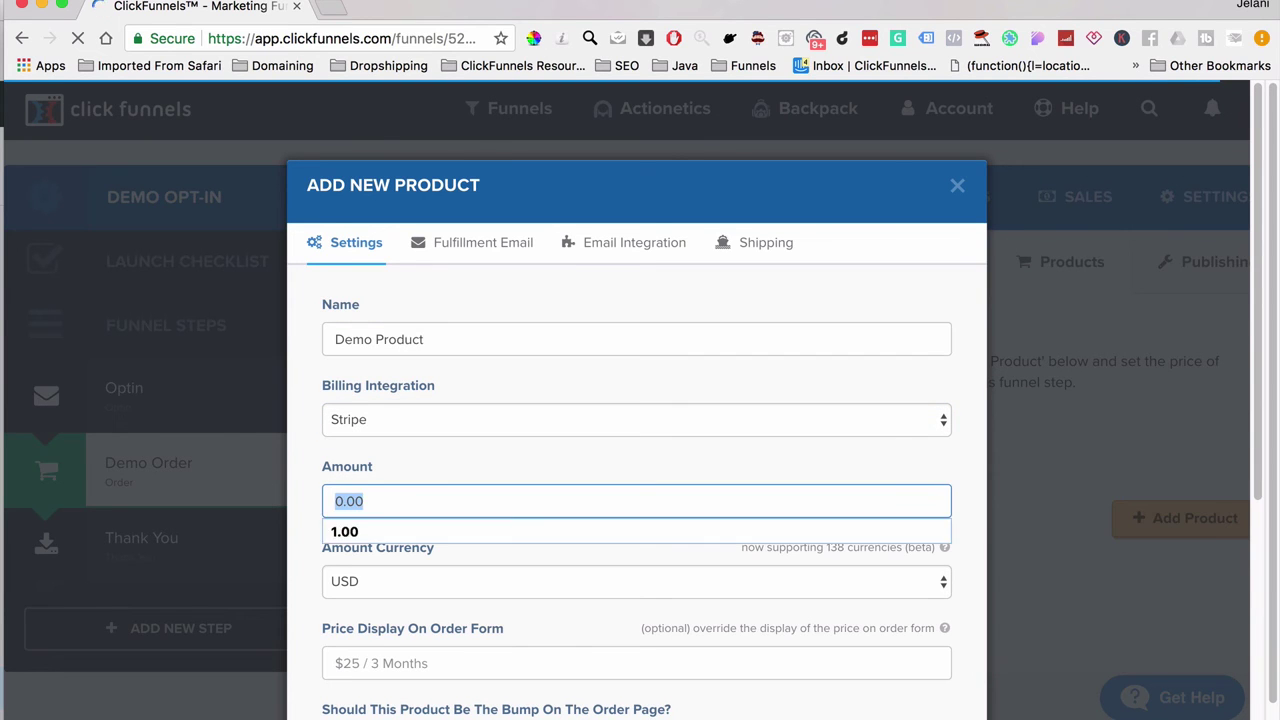
scroll(437, 578, "down", 5)
left_click(452, 501)
left_click(430, 580)
type("De")
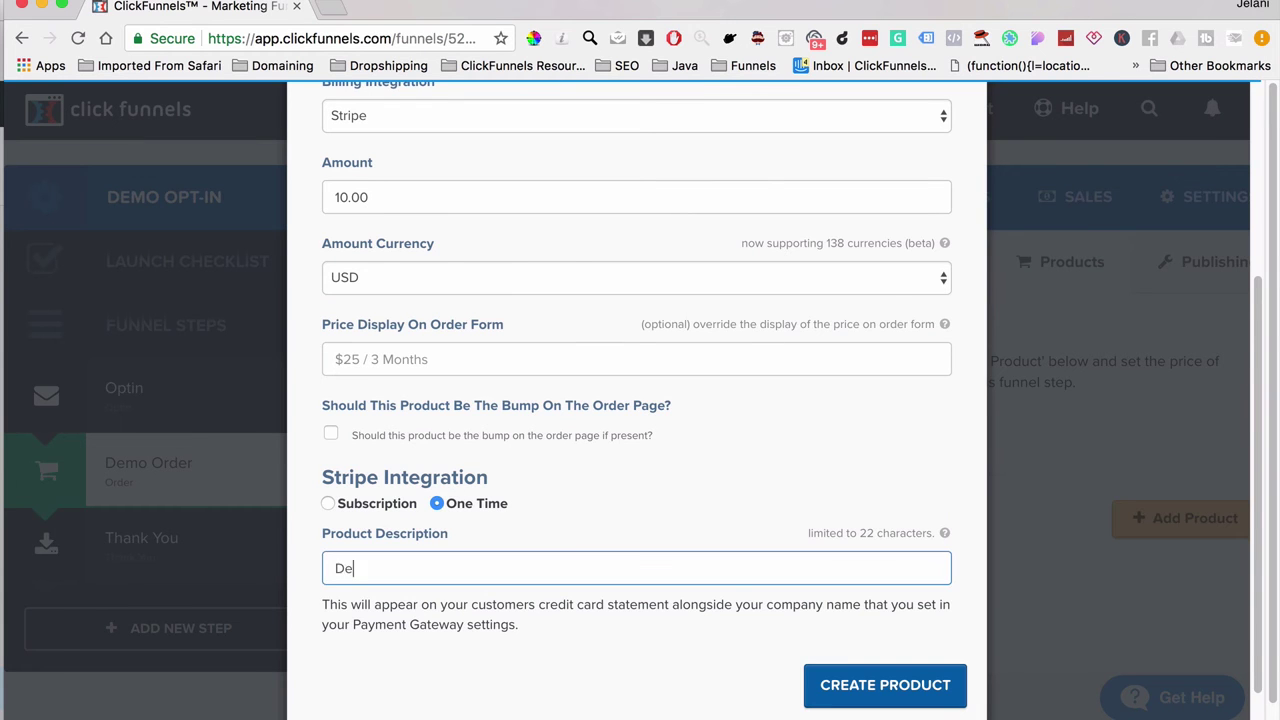
type("mo1time")
scroll(567, 527, "up", 3)
scroll(567, 527, "down", 2)
scroll(568, 525, "up", 3)
scroll(568, 525, "down", 2)
scroll(500, 466, "up", 2)
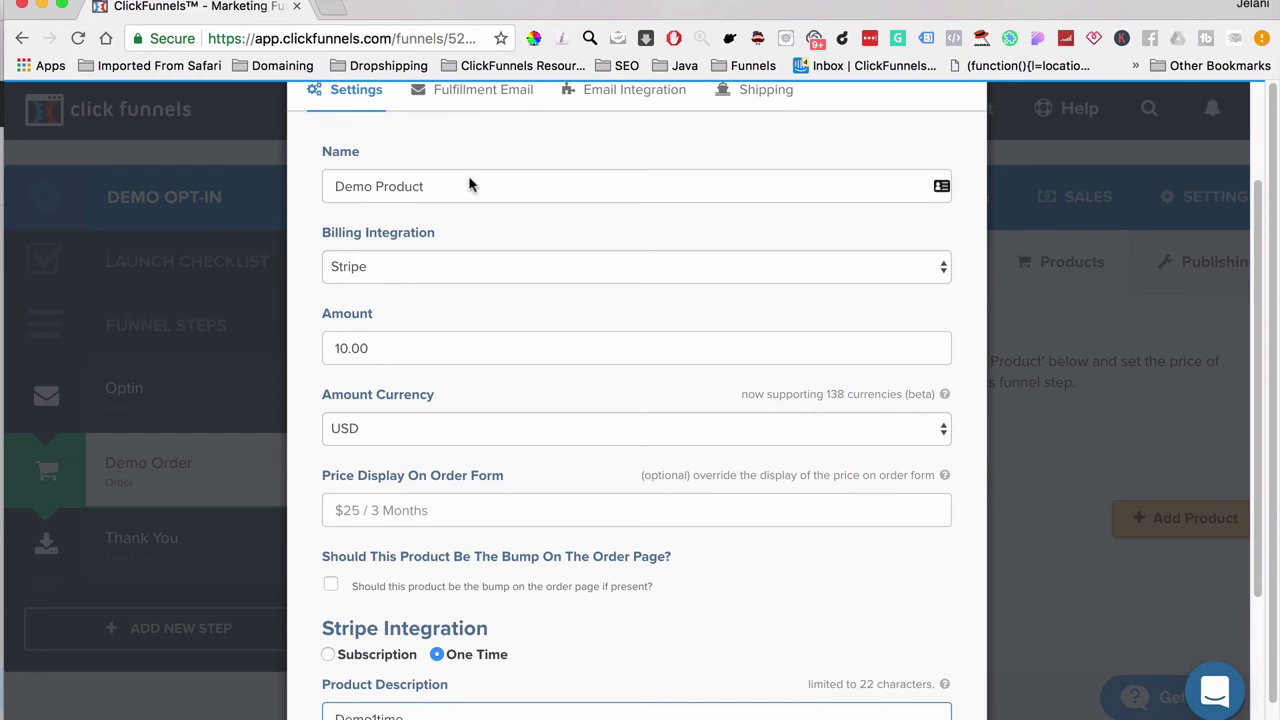
left_click(471, 100)
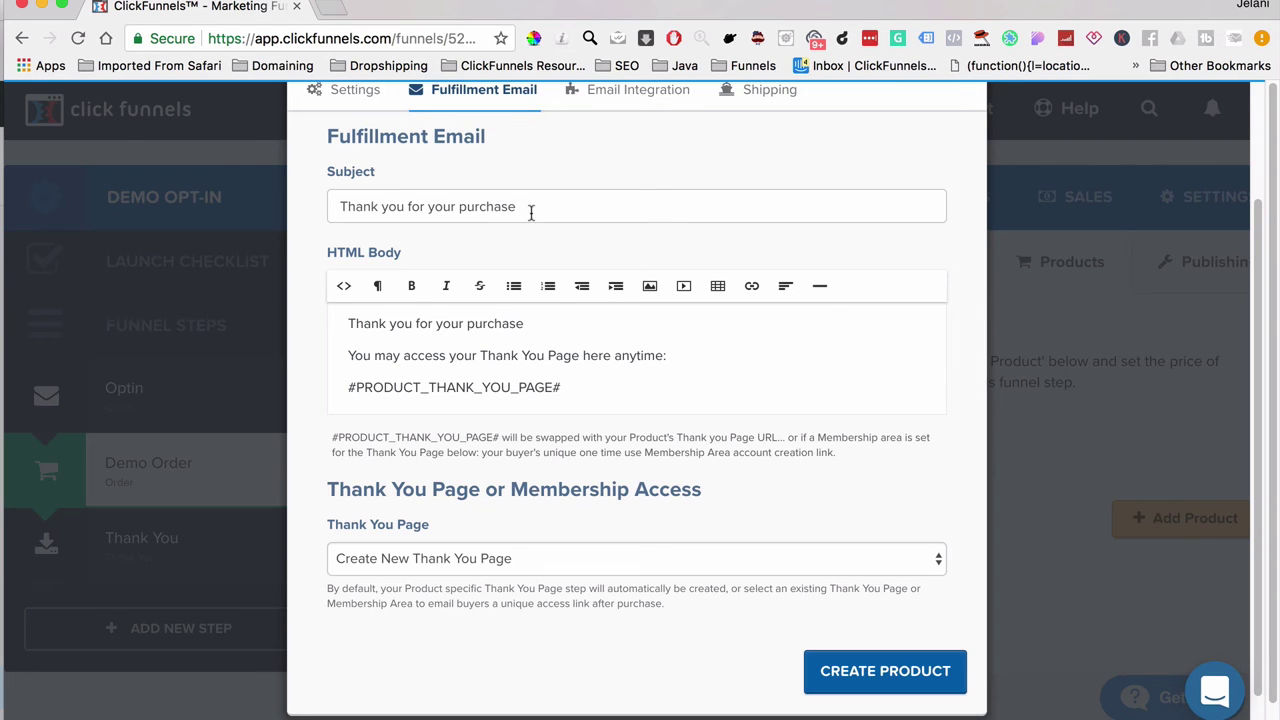
Step: Delete the default subject line from the product's fulfillment email
left_click_drag(531, 210, 334, 198)
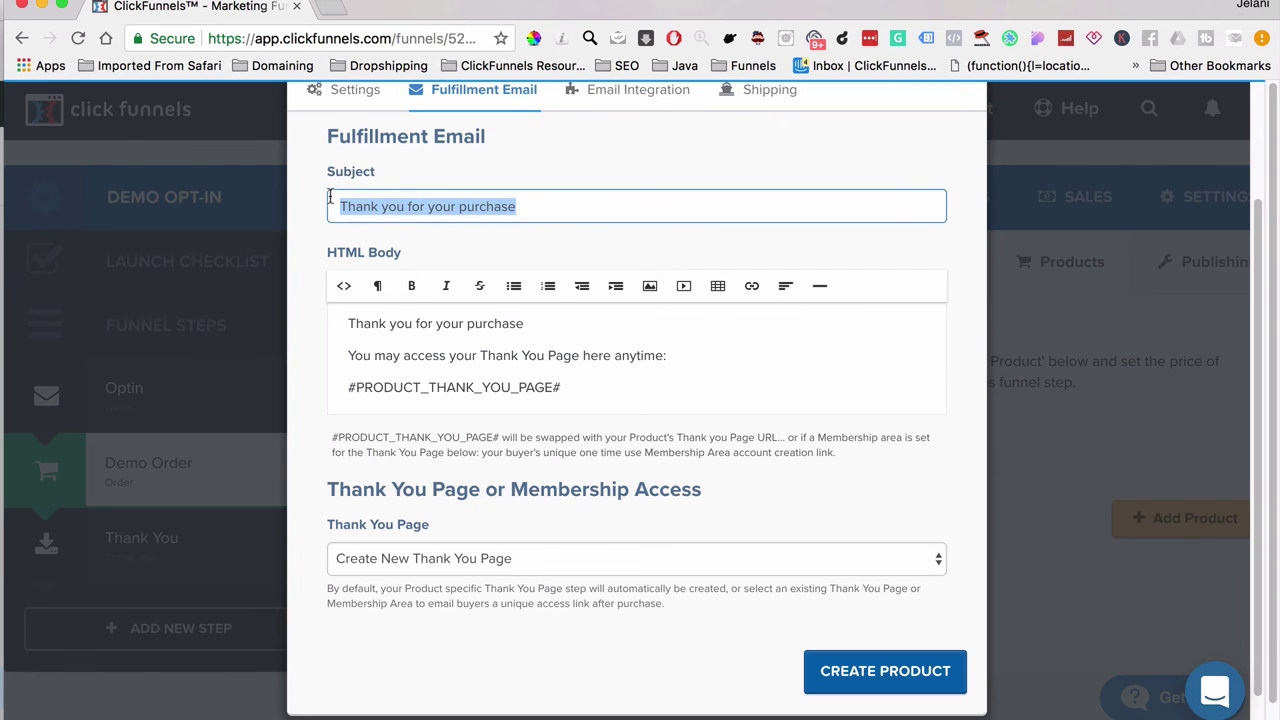
key("BackSpace")
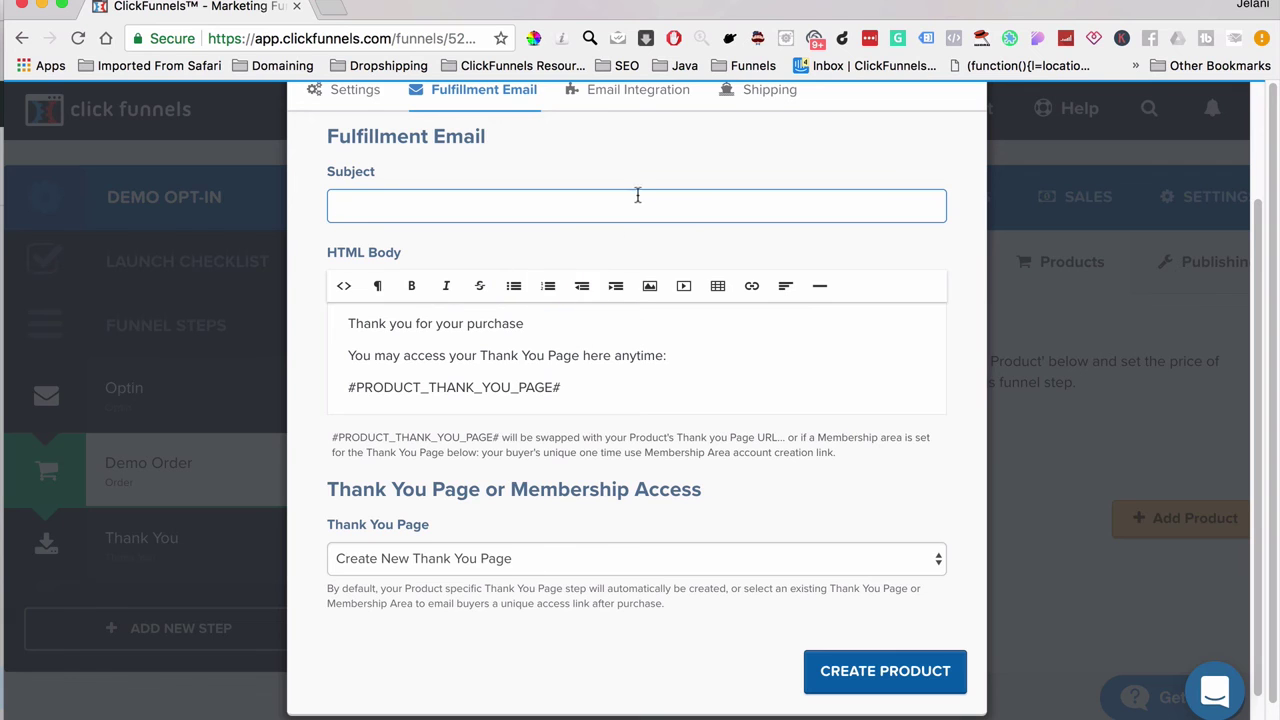
left_click(597, 92)
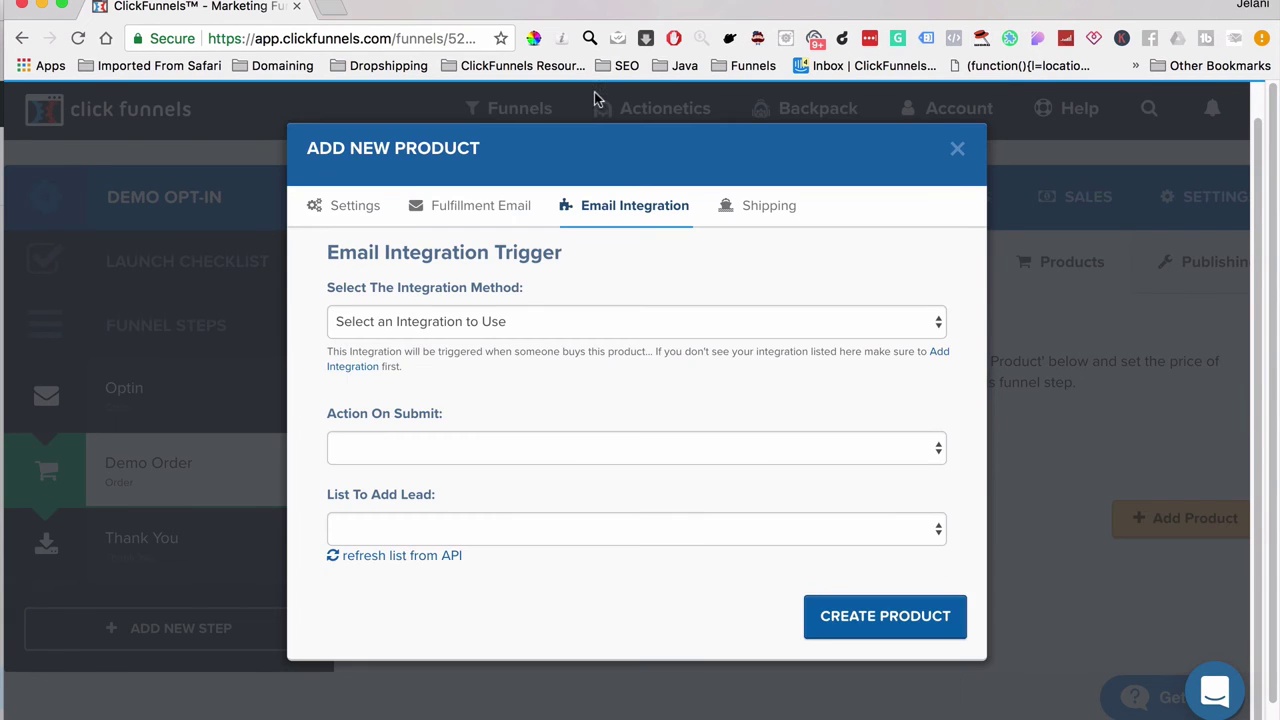
Step: Integrate the product with ActiveCampaign using the Add To List action
left_click(544, 322)
left_click(476, 342)
left_click(453, 447)
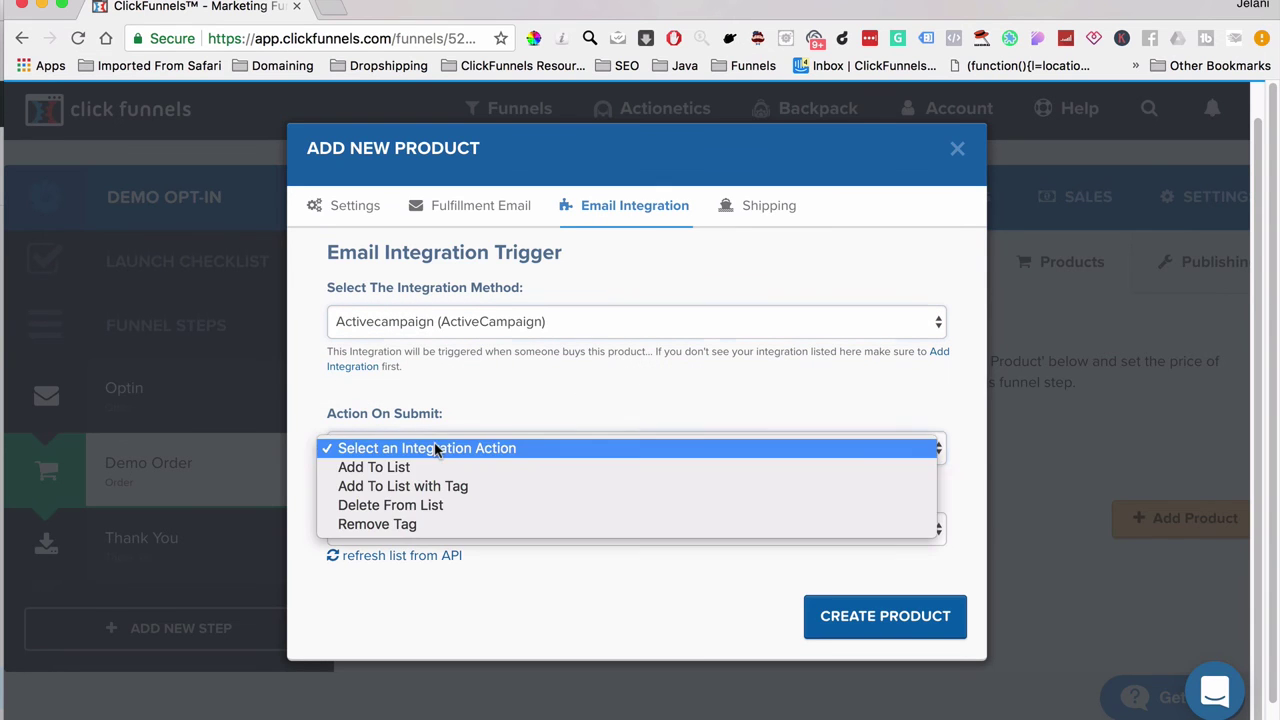
left_click(432, 466)
left_click(435, 527)
left_click(435, 527)
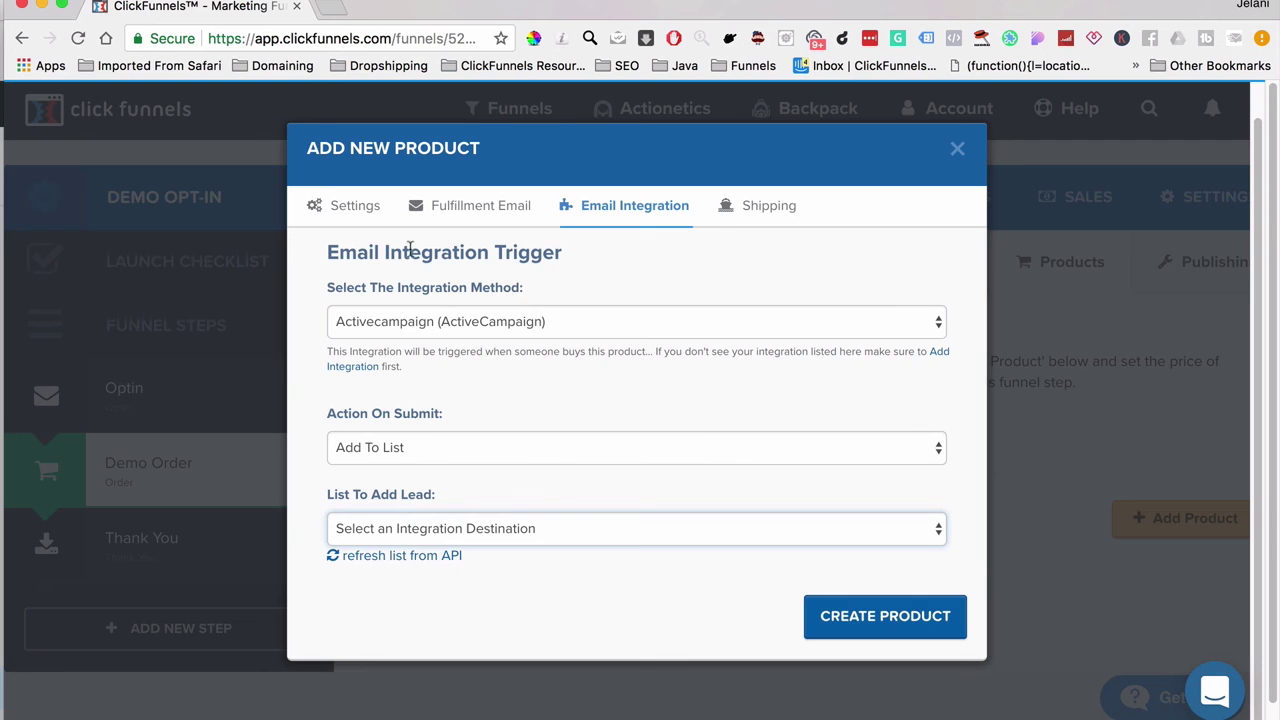
Step: Create Demo Product at $10.00 from the product's main settings
left_click(362, 210)
scroll(714, 528, "down", 4)
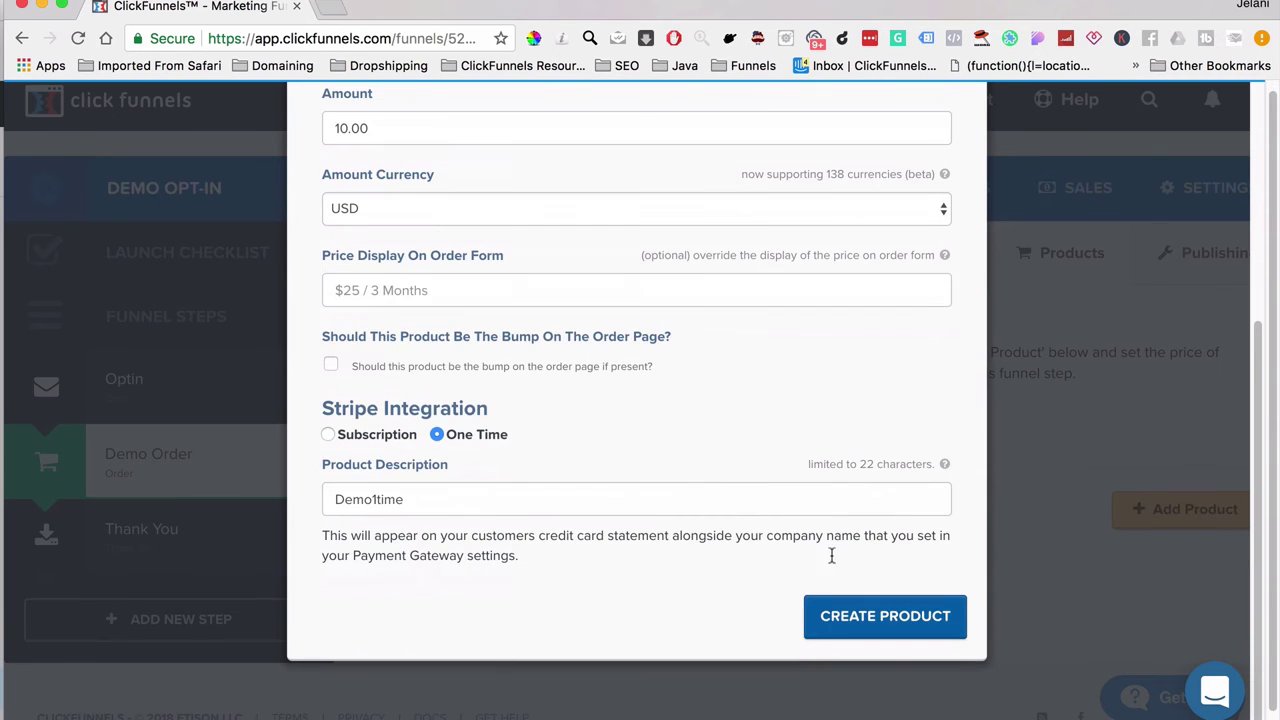
left_click(930, 632)
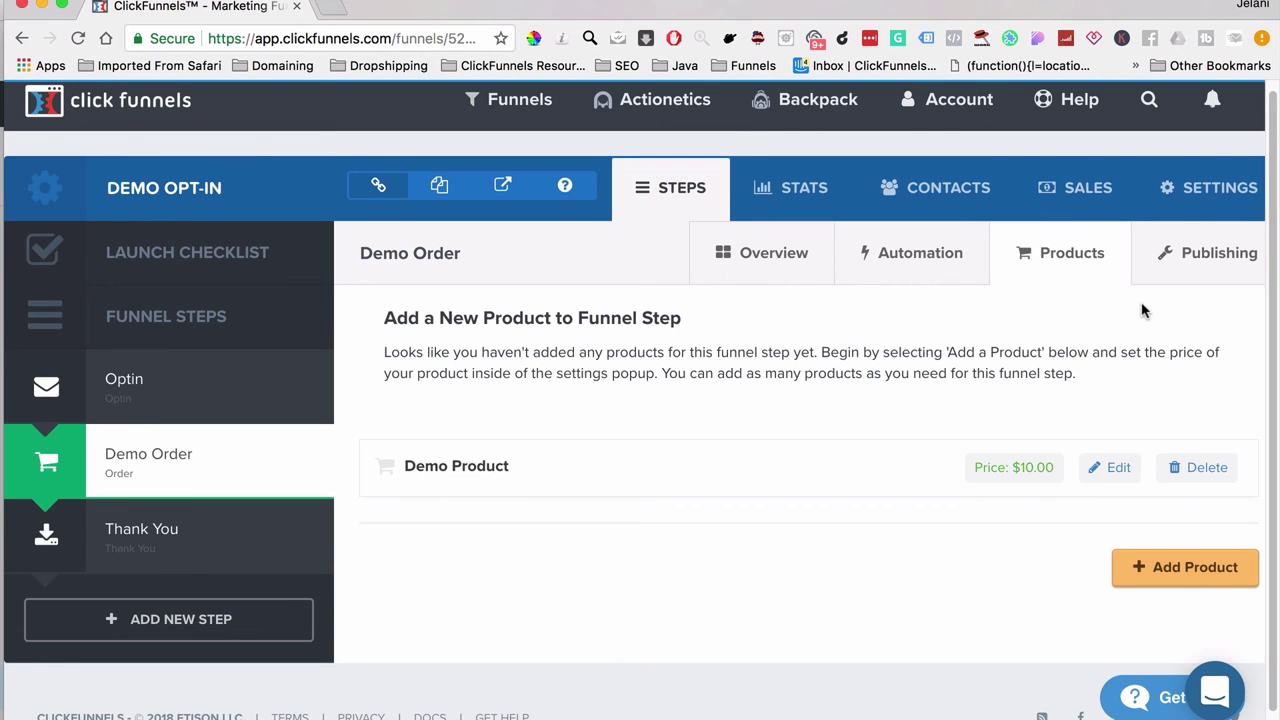
Step: Set the Demo Opt-In funnel's domain to ecomapex.com in its settings
left_click(1180, 196)
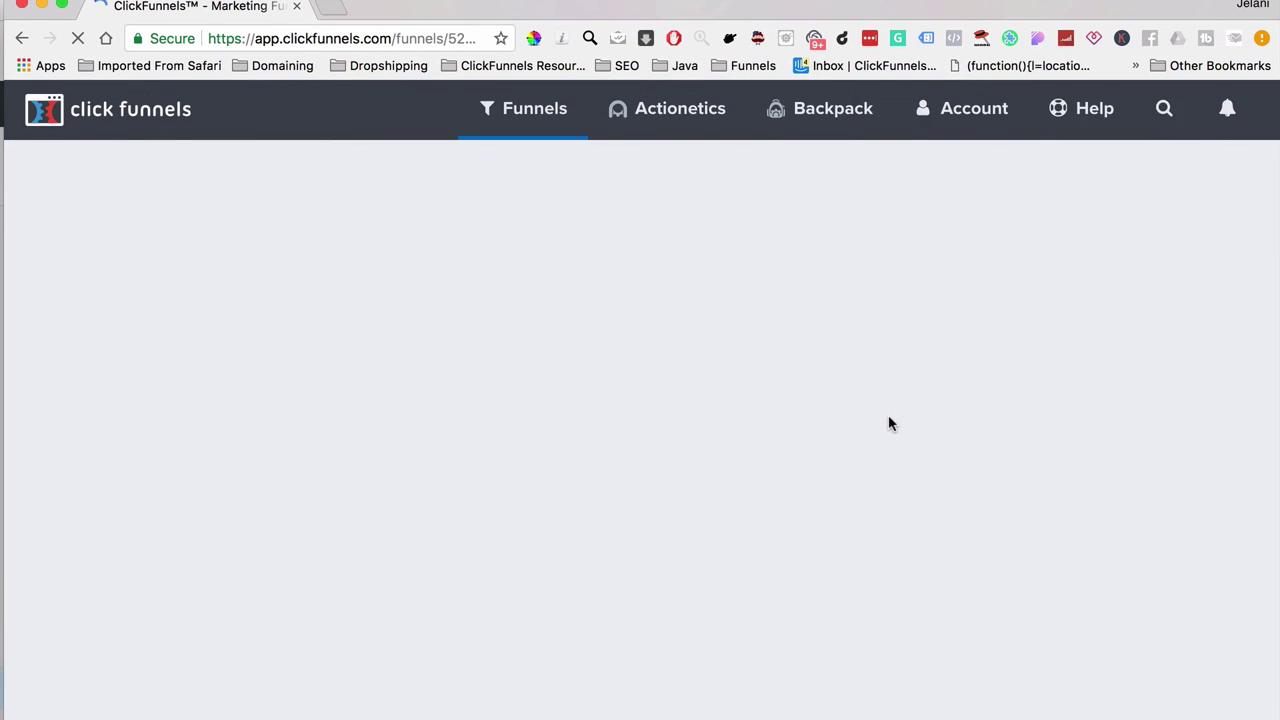
scroll(890, 424, "down", 3)
scroll(890, 424, "down", 2)
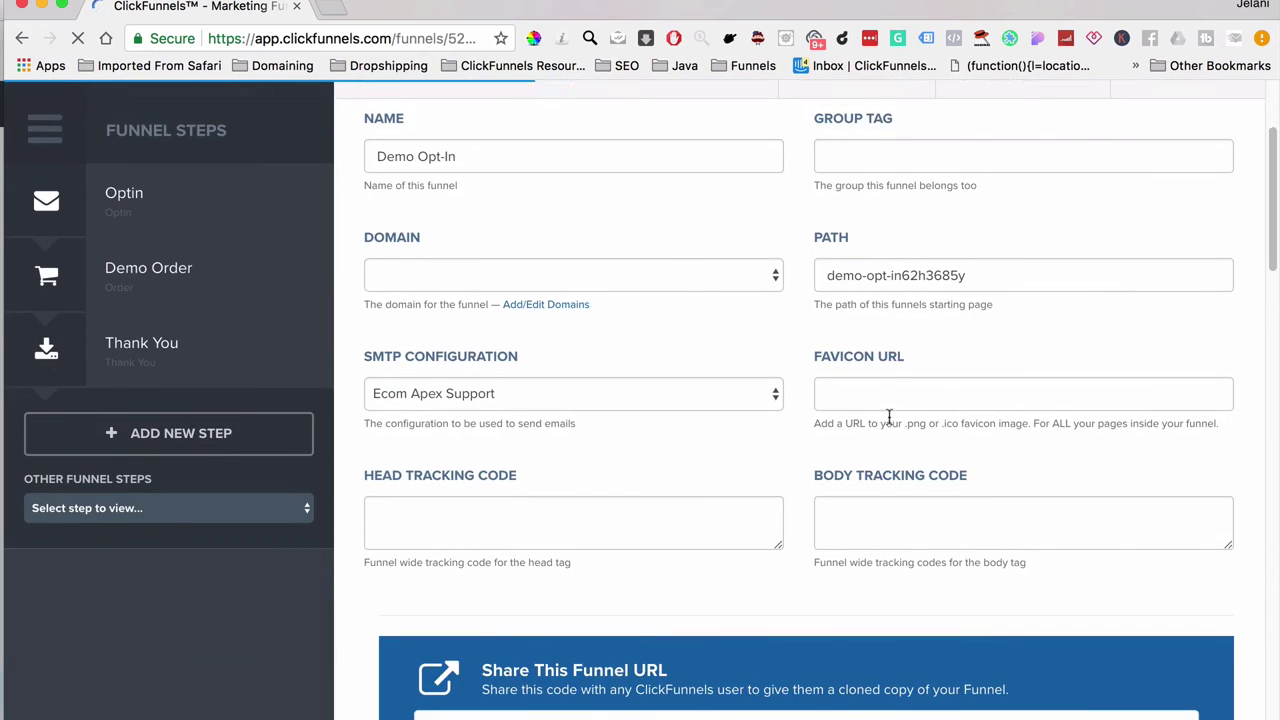
scroll(890, 424, "up", 3)
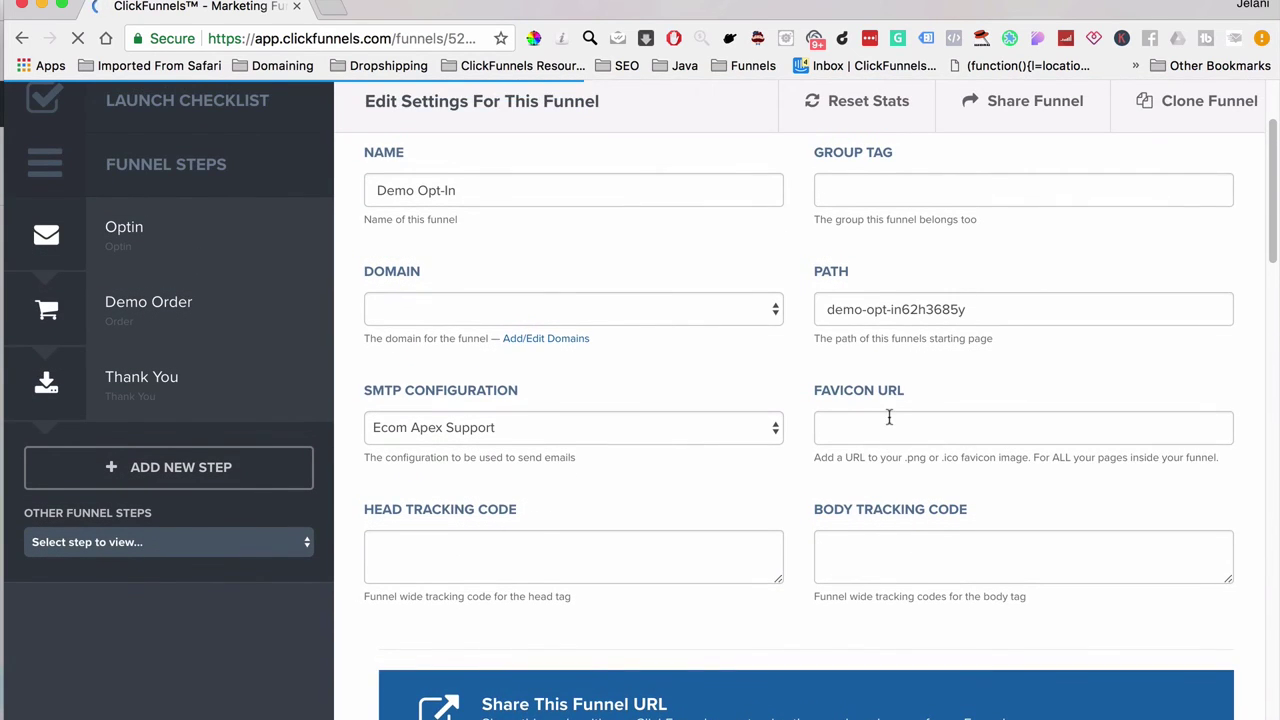
left_click(614, 311)
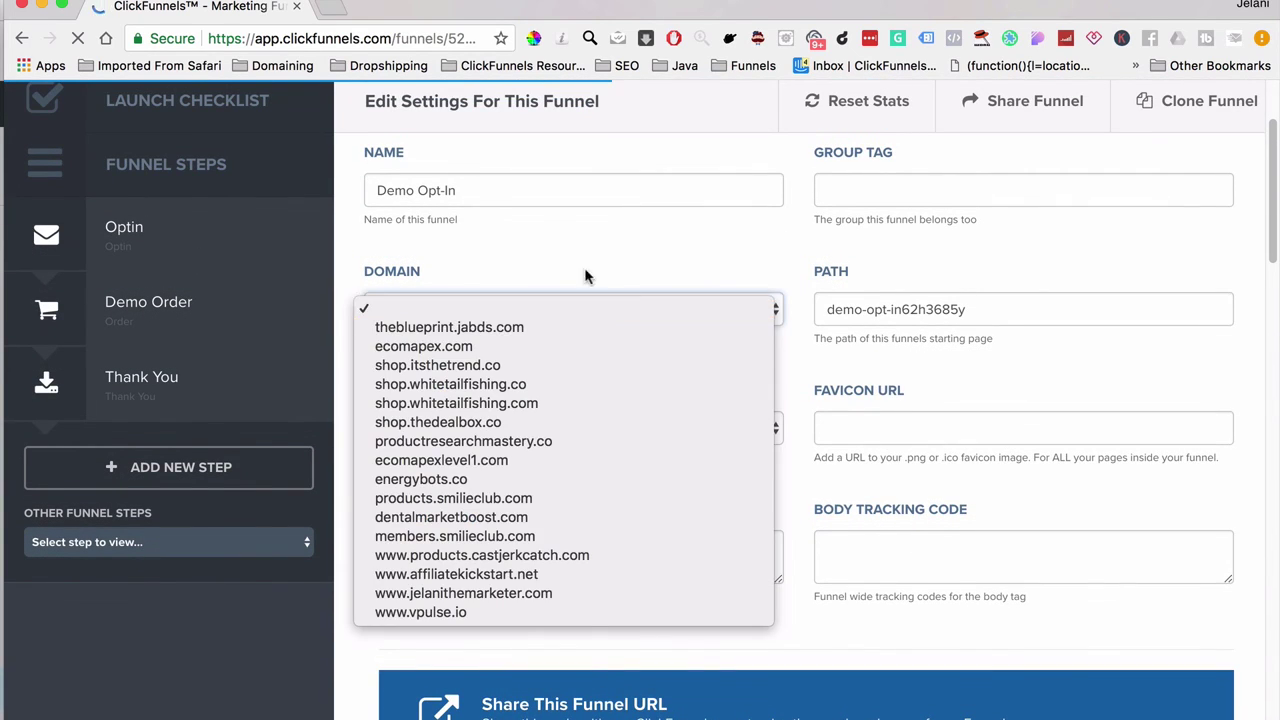
left_click(576, 252)
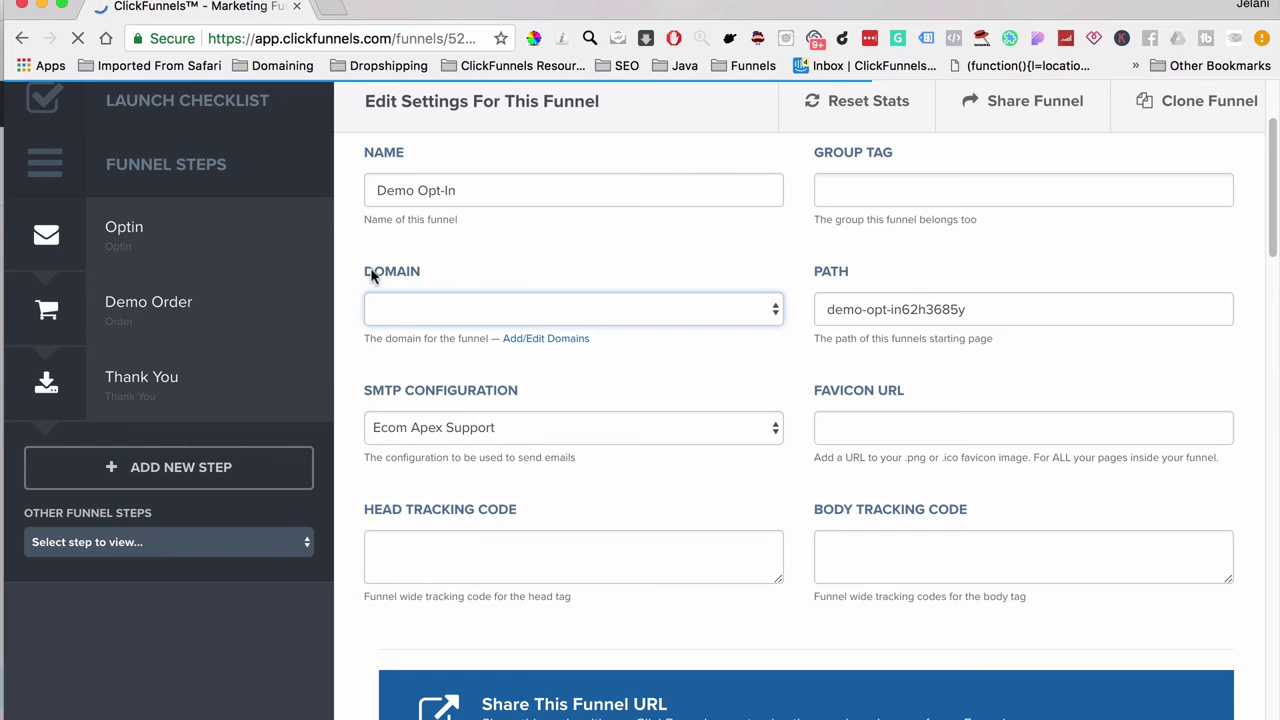
scroll(522, 287, "up", 1)
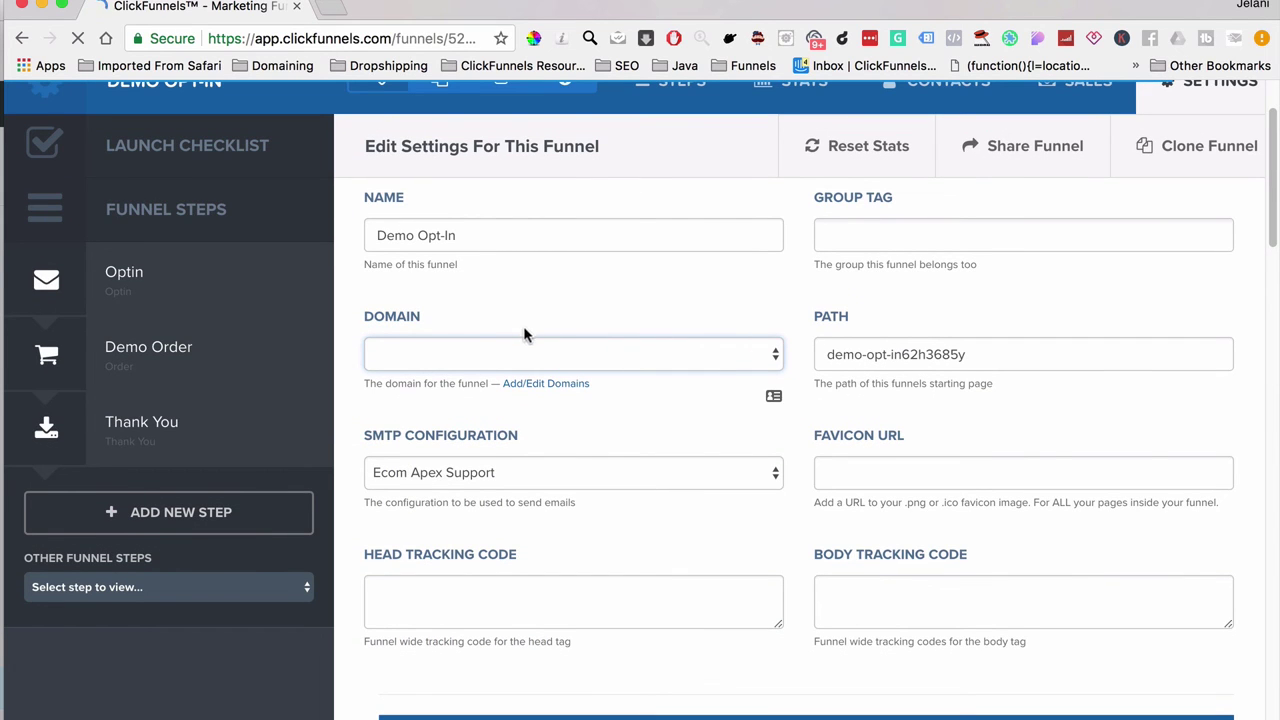
left_click(477, 358)
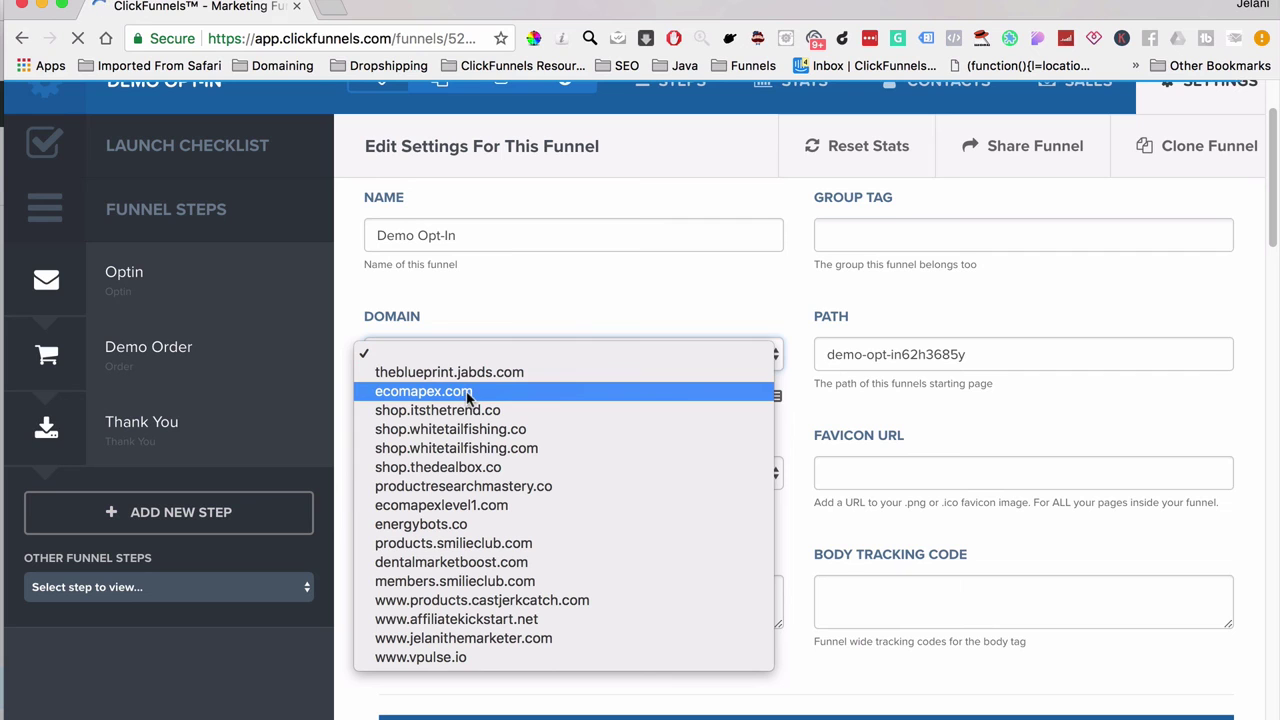
left_click(423, 290)
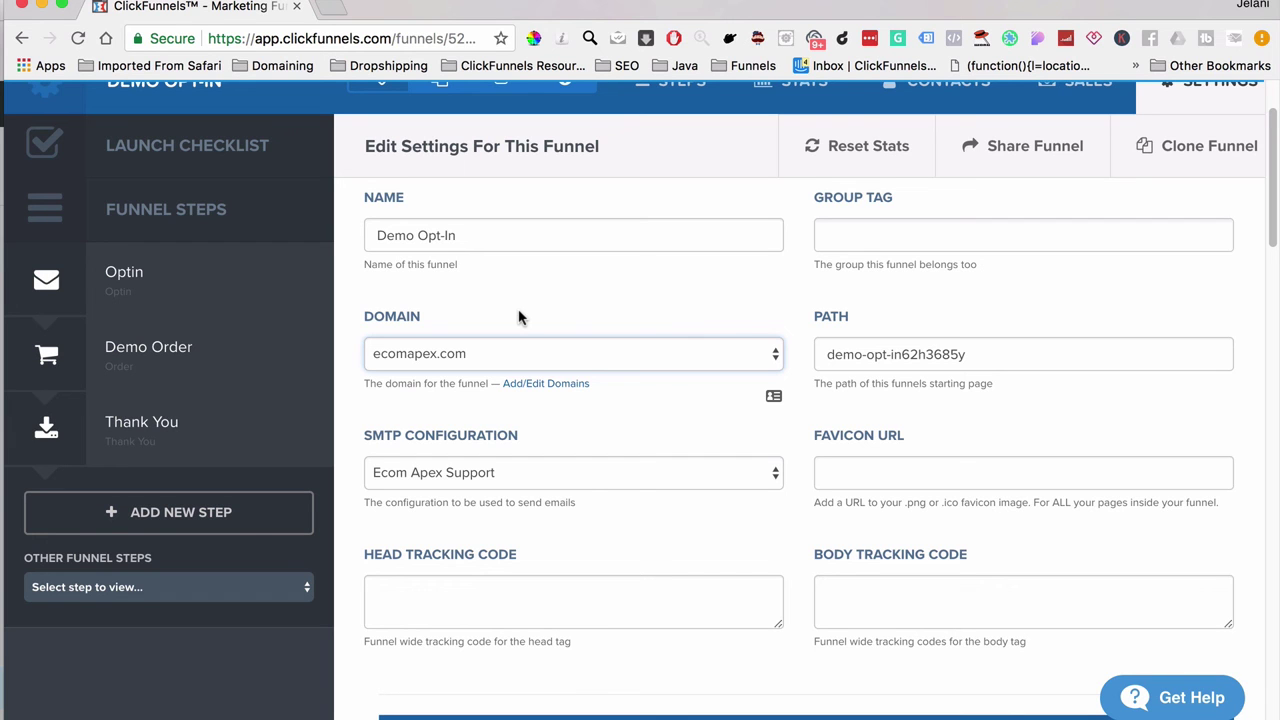
Step: Turn on Stripe test mode and save the funnel settings
scroll(518, 317, "down", 10)
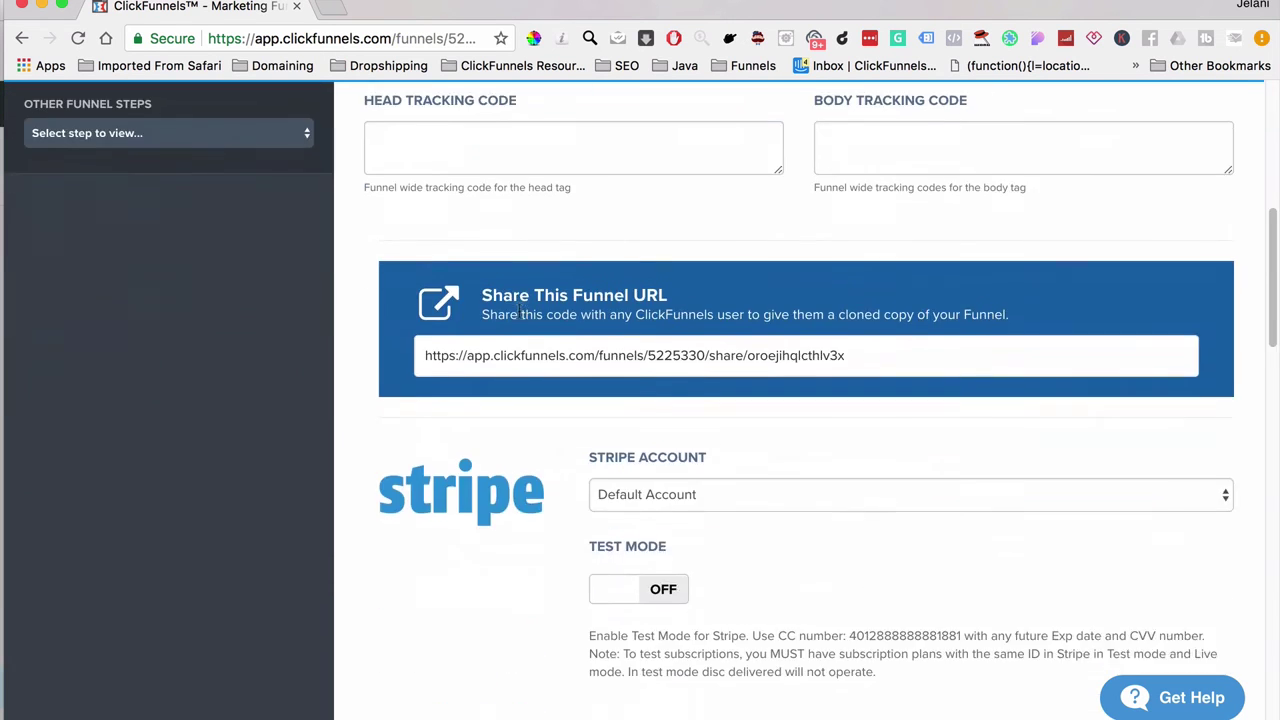
left_click(628, 432)
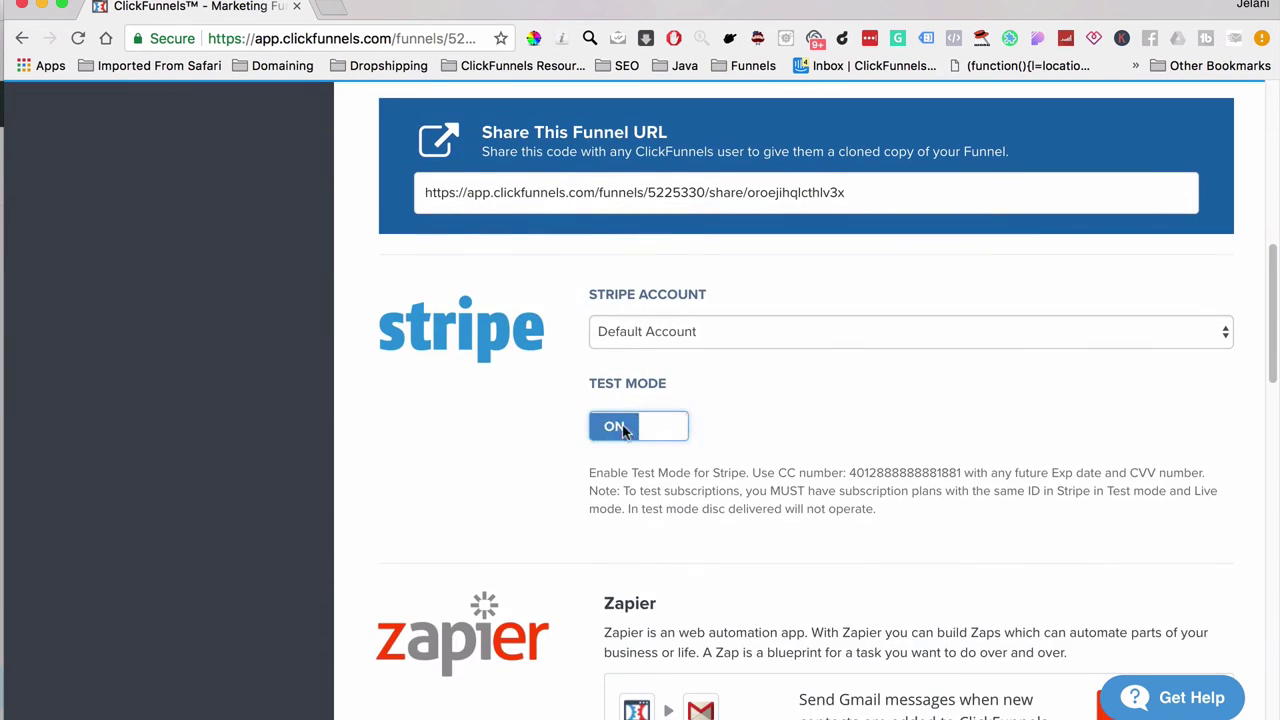
scroll(765, 597, "down", 20)
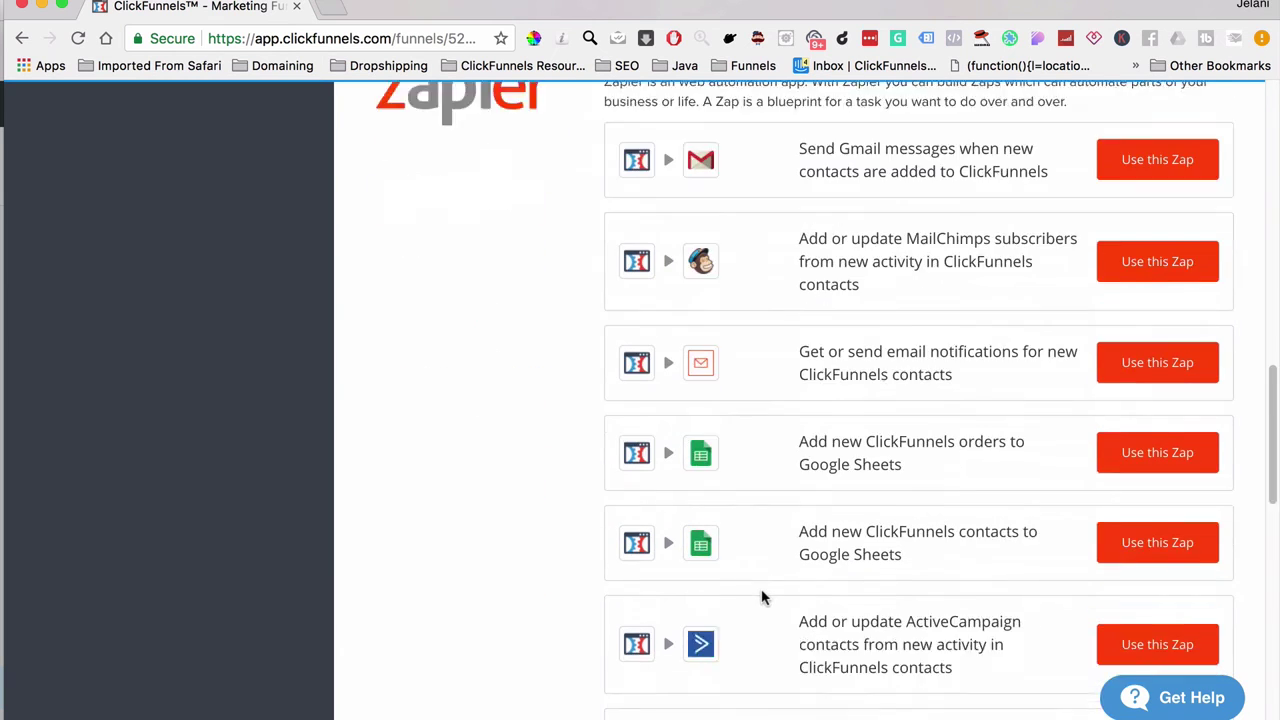
left_click(1095, 588)
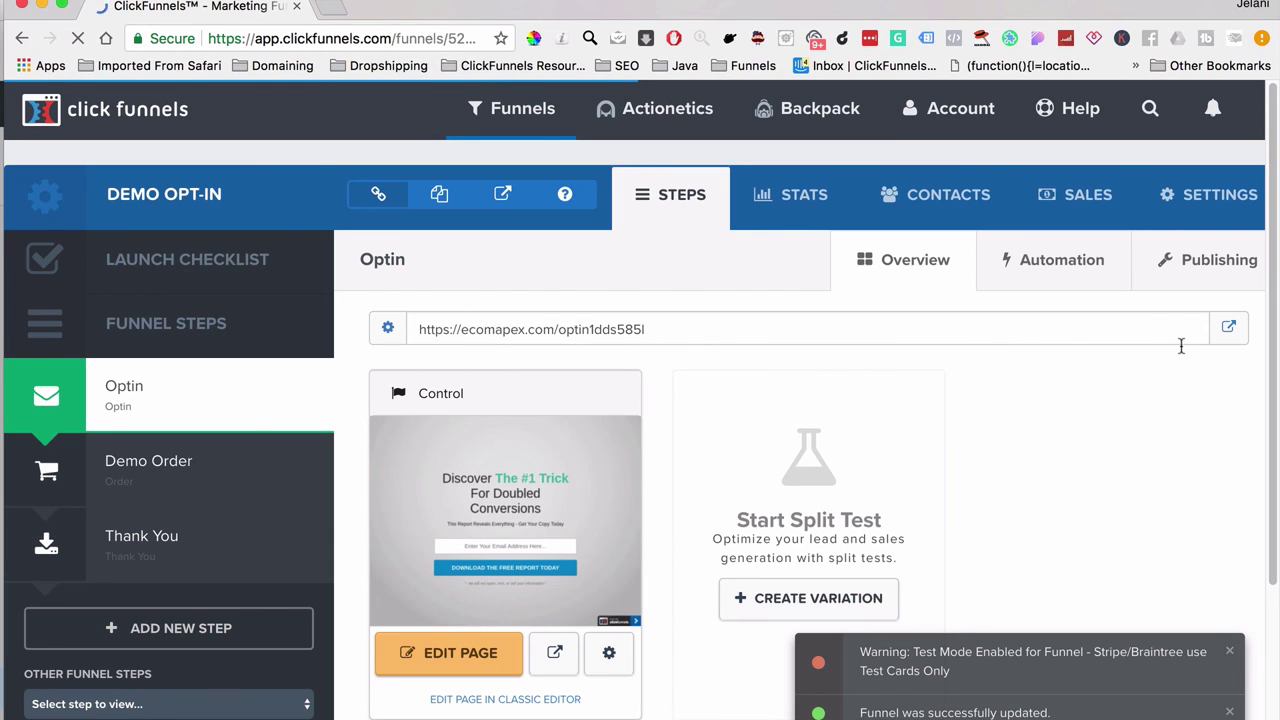
Step: Open the live Optin page link in an incognito window
right_click(1230, 335)
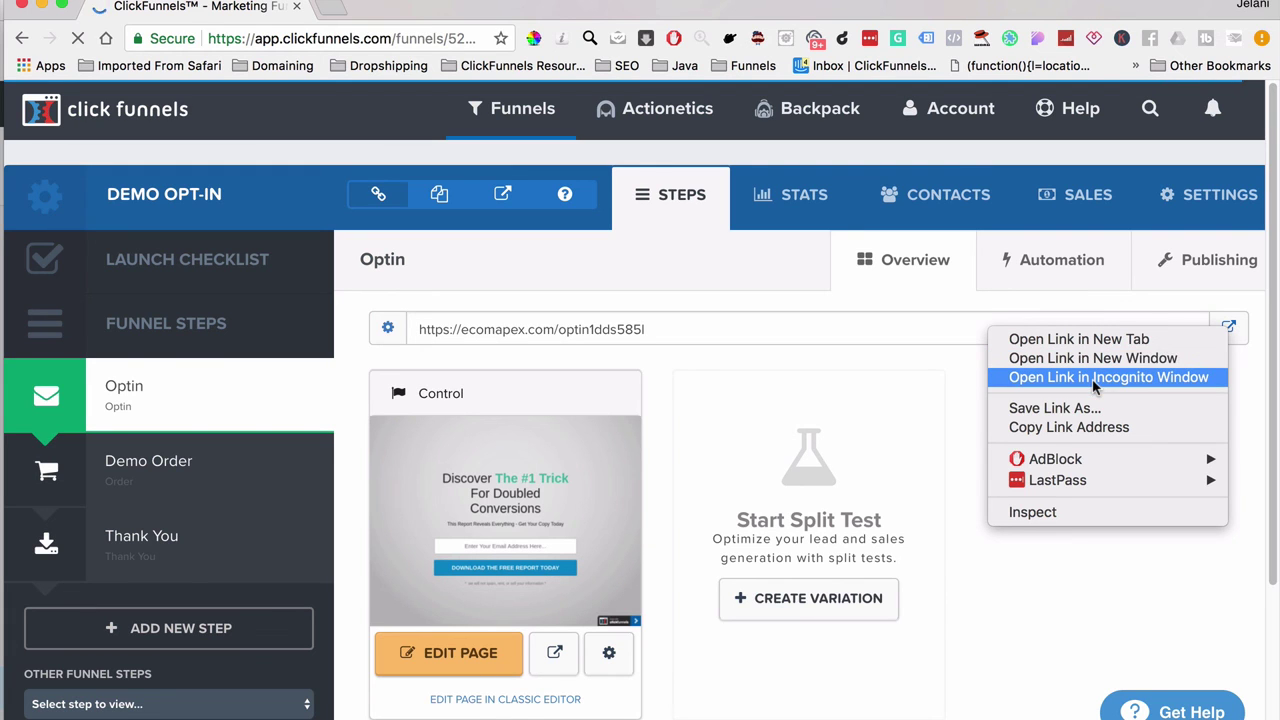
left_click(952, 398)
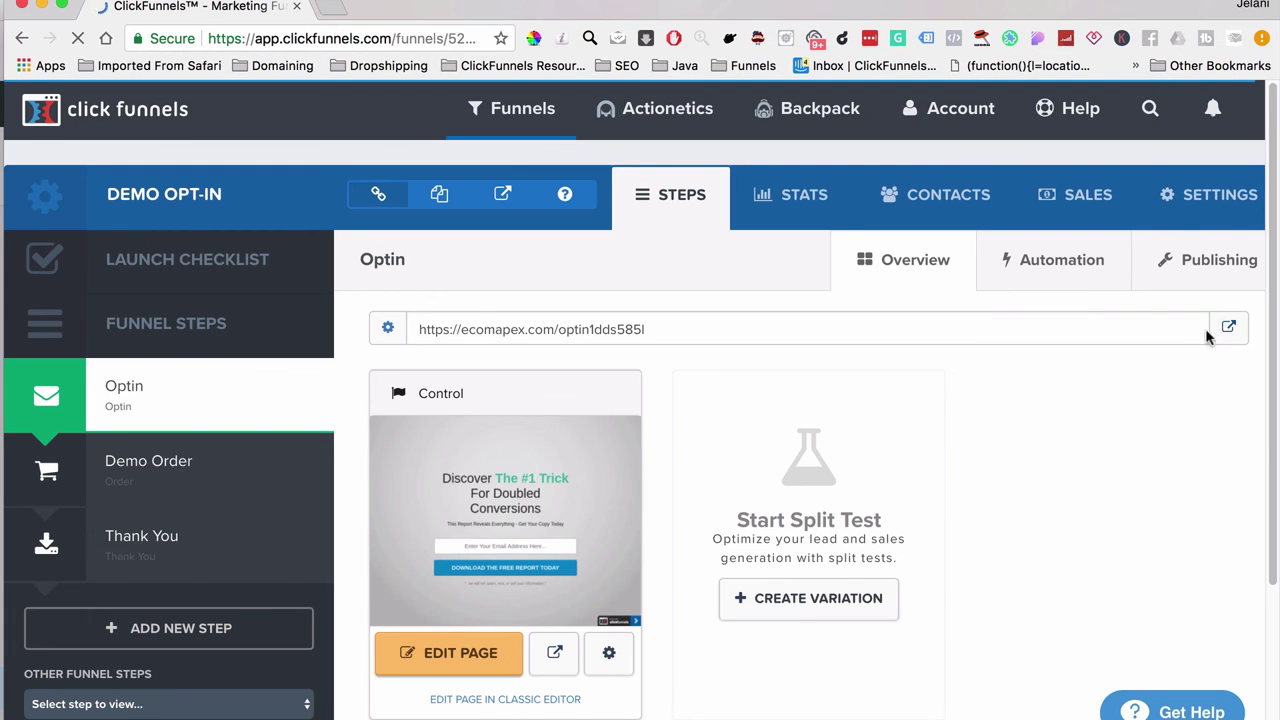
right_click(1230, 332)
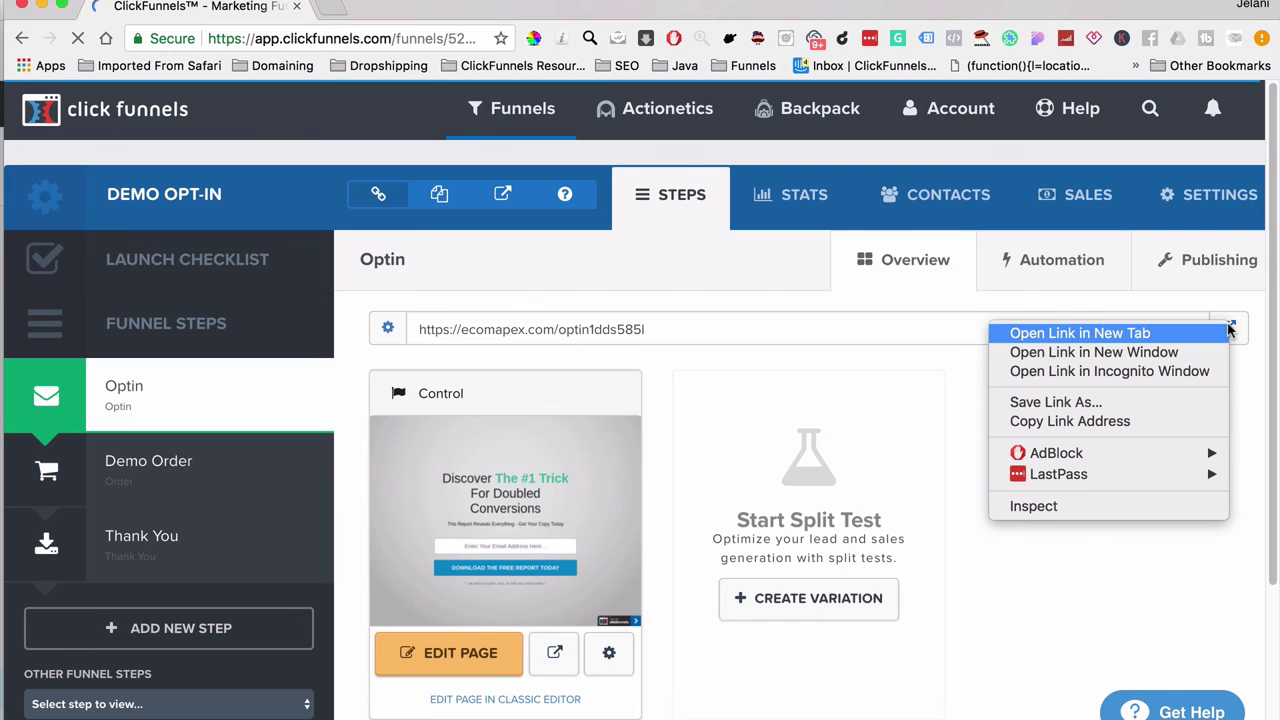
left_click(1167, 372)
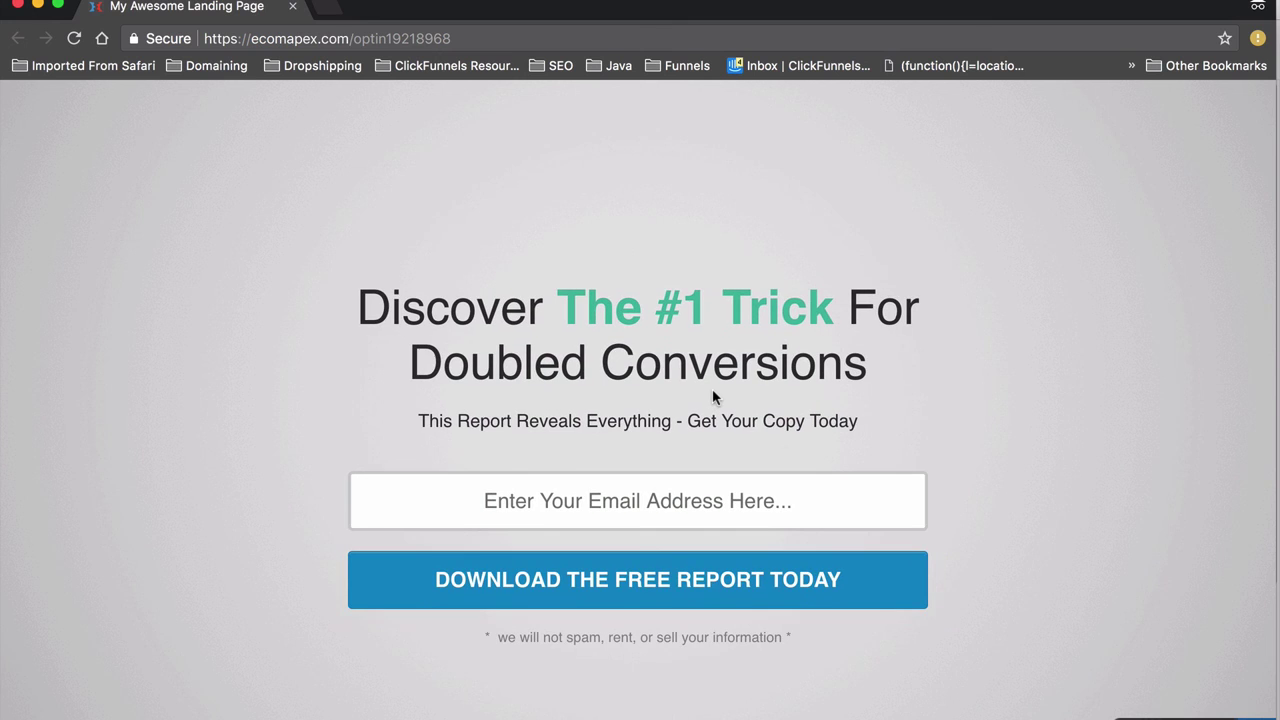
Step: Submit a plus-suffixed variant of the saved test email on the live optin page
left_click(614, 494)
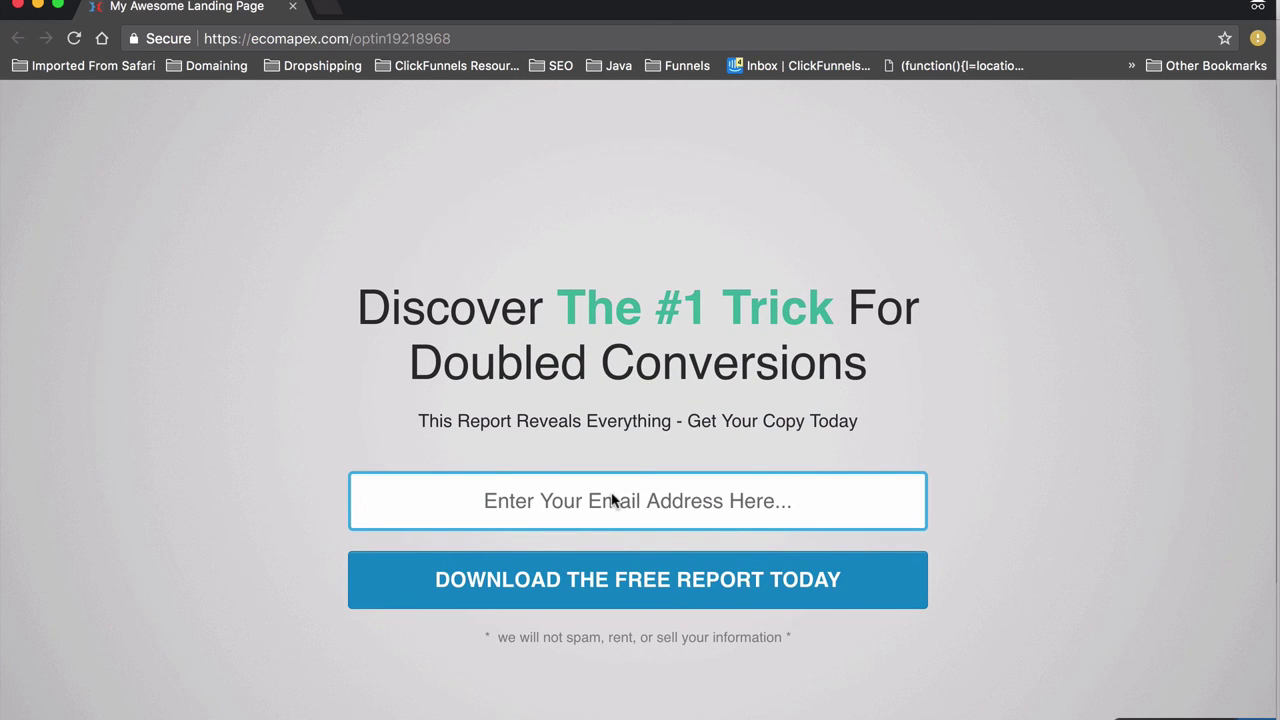
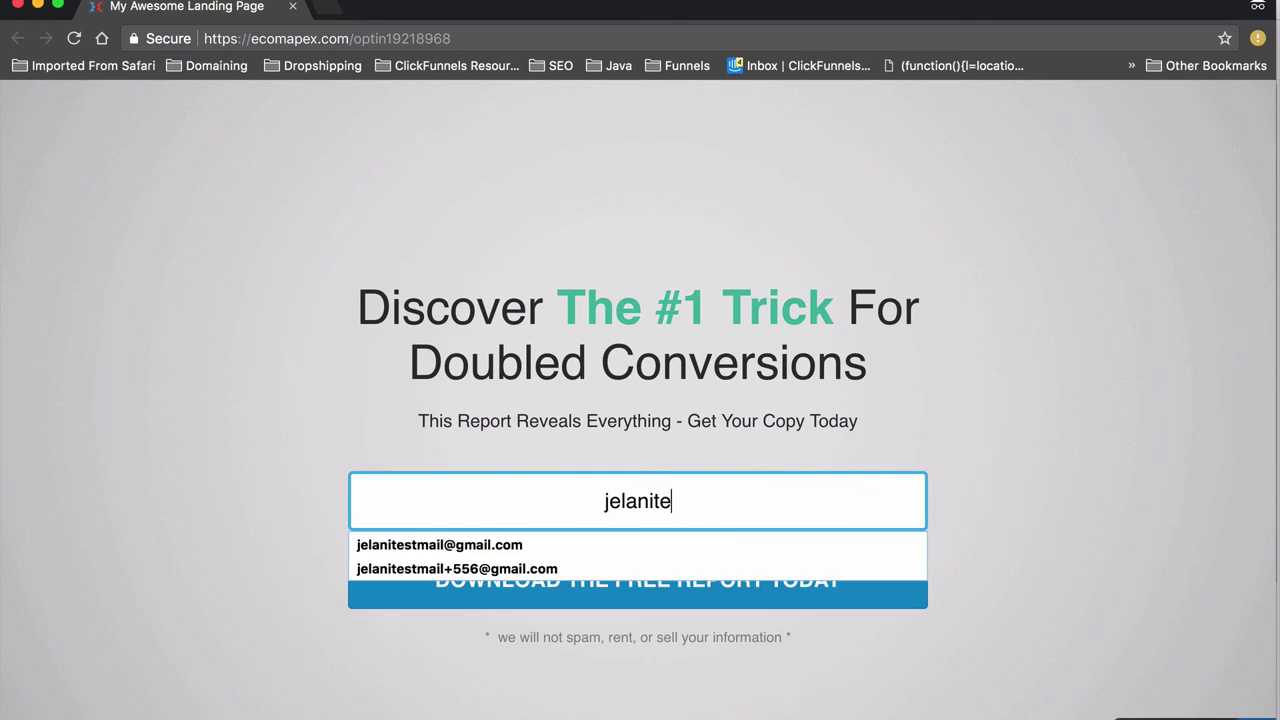
key("Down")
key("Return")
left_click(640, 502)
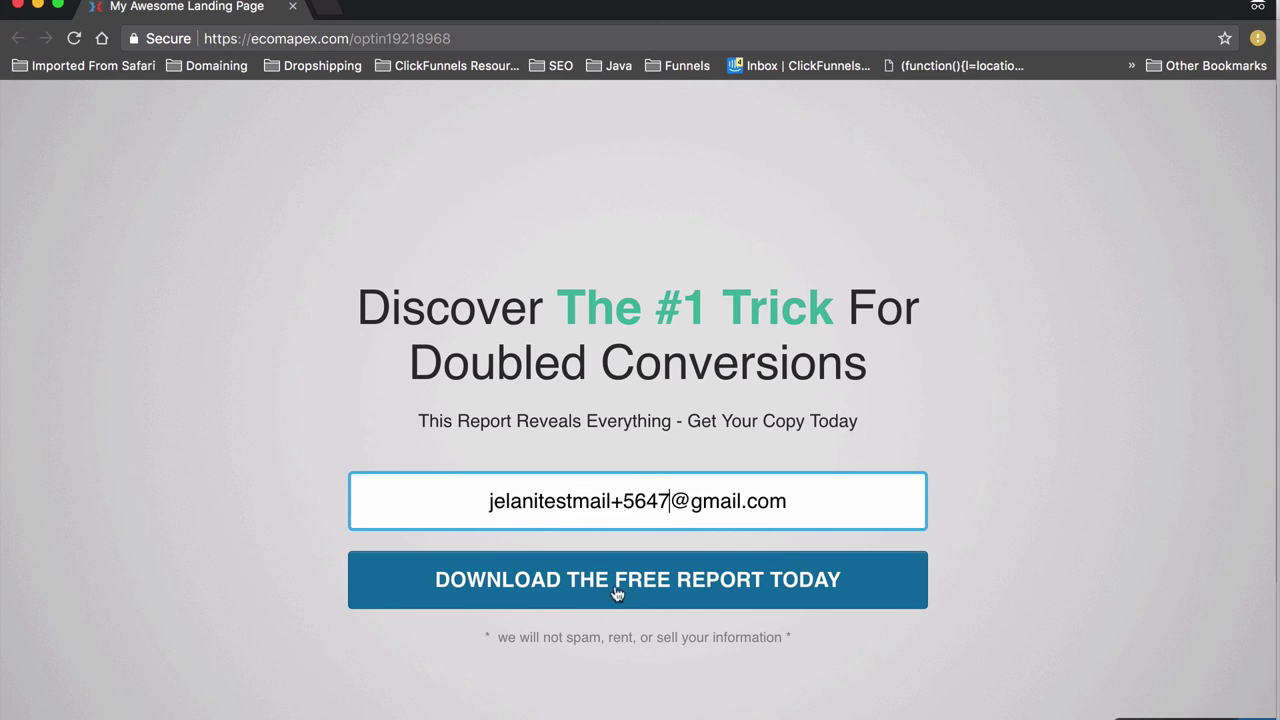
left_click(680, 595)
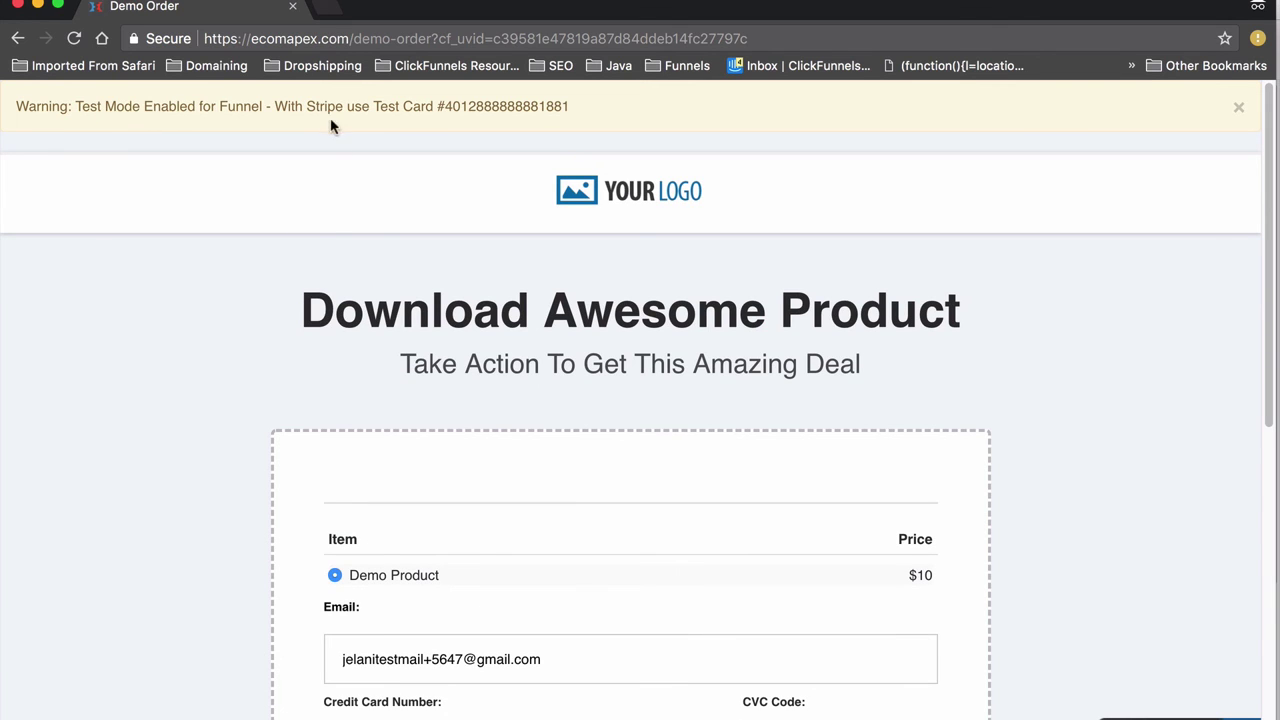
Step: Fill the order form with the Stripe test card number from the warning bar and CVC 56
left_click_drag(443, 108, 604, 111)
key("super+c")
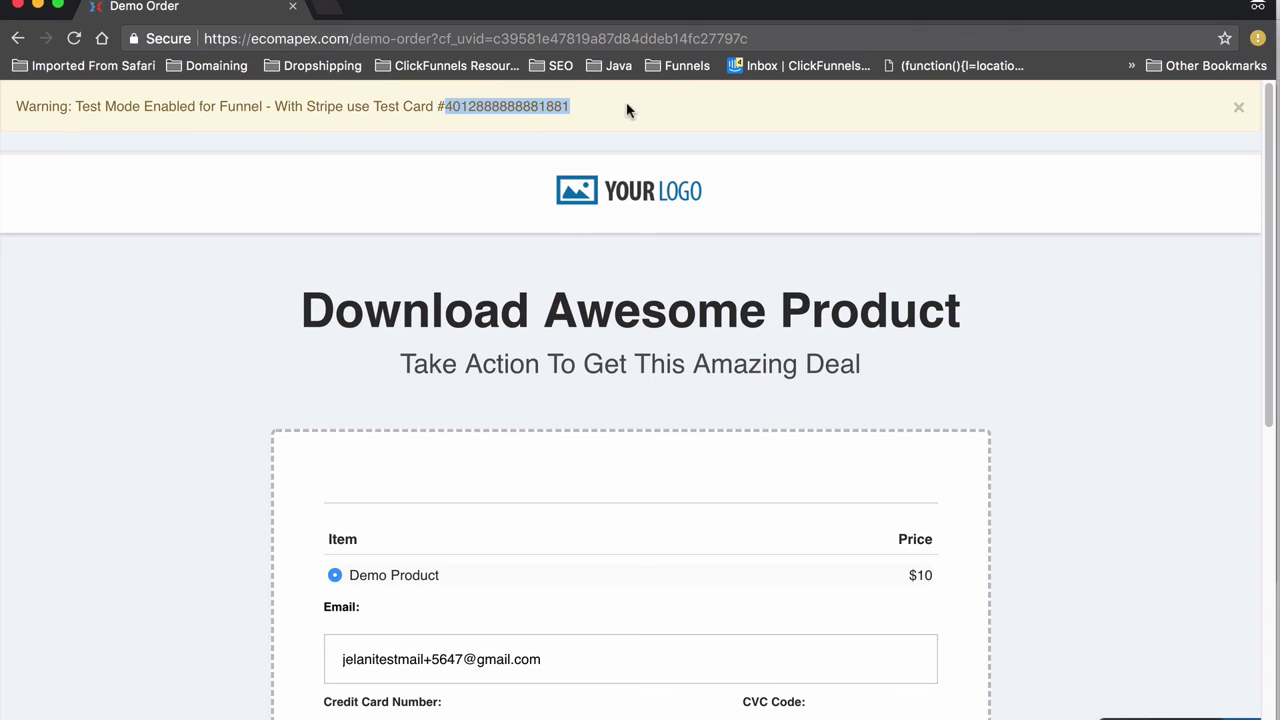
scroll(567, 355, "down", 5)
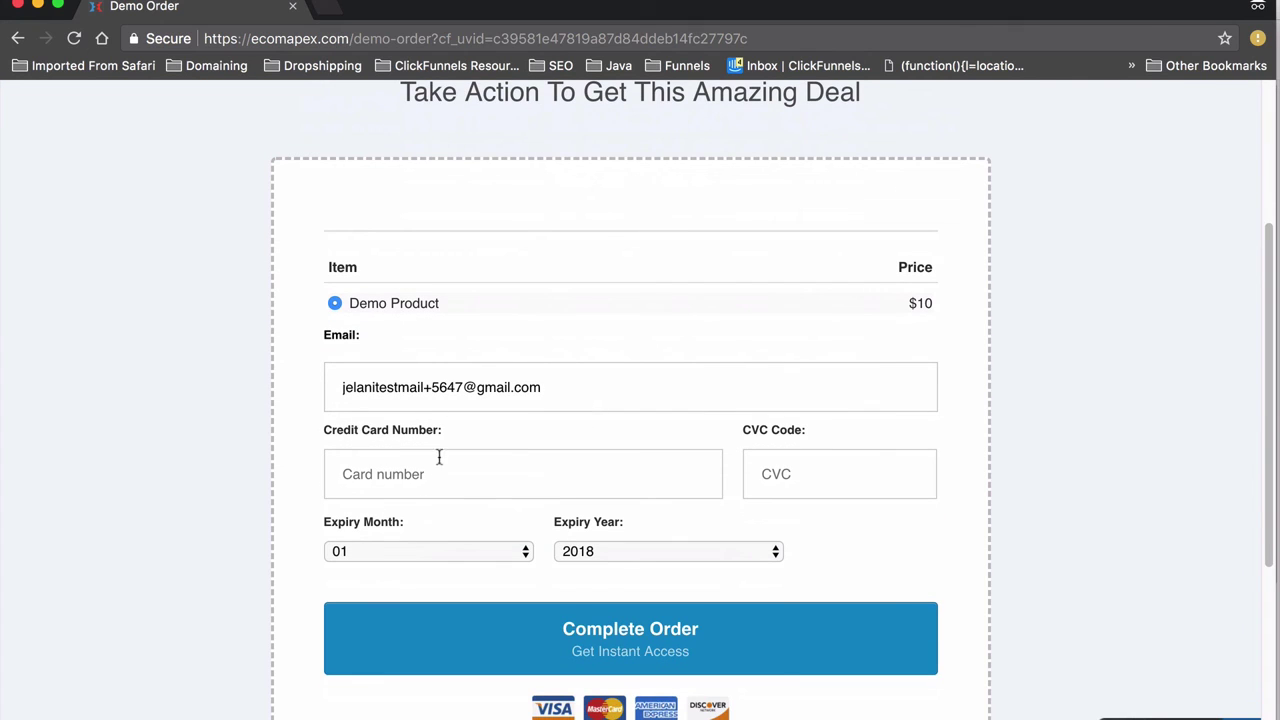
left_click(426, 479)
key("super+v")
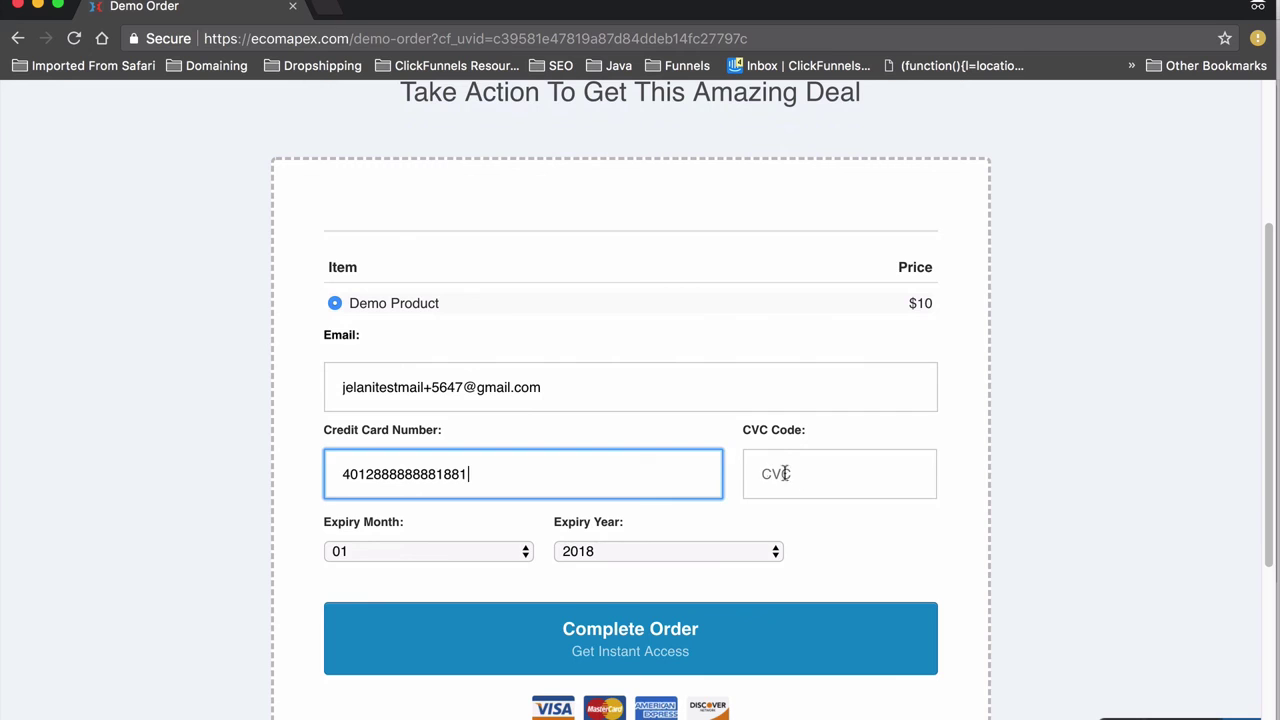
left_click(800, 478)
type("565")
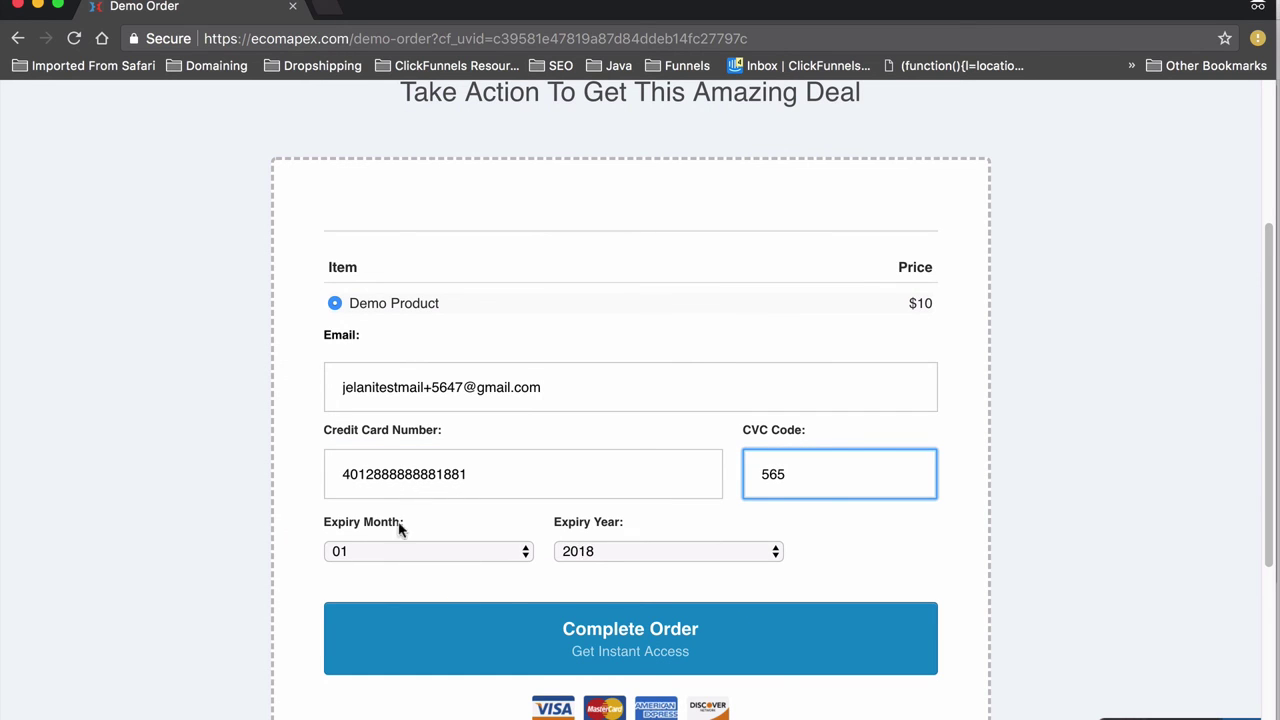
Step: Set the expiry year to 2019 and complete the $10 demo order
left_click(584, 551)
left_click(589, 573)
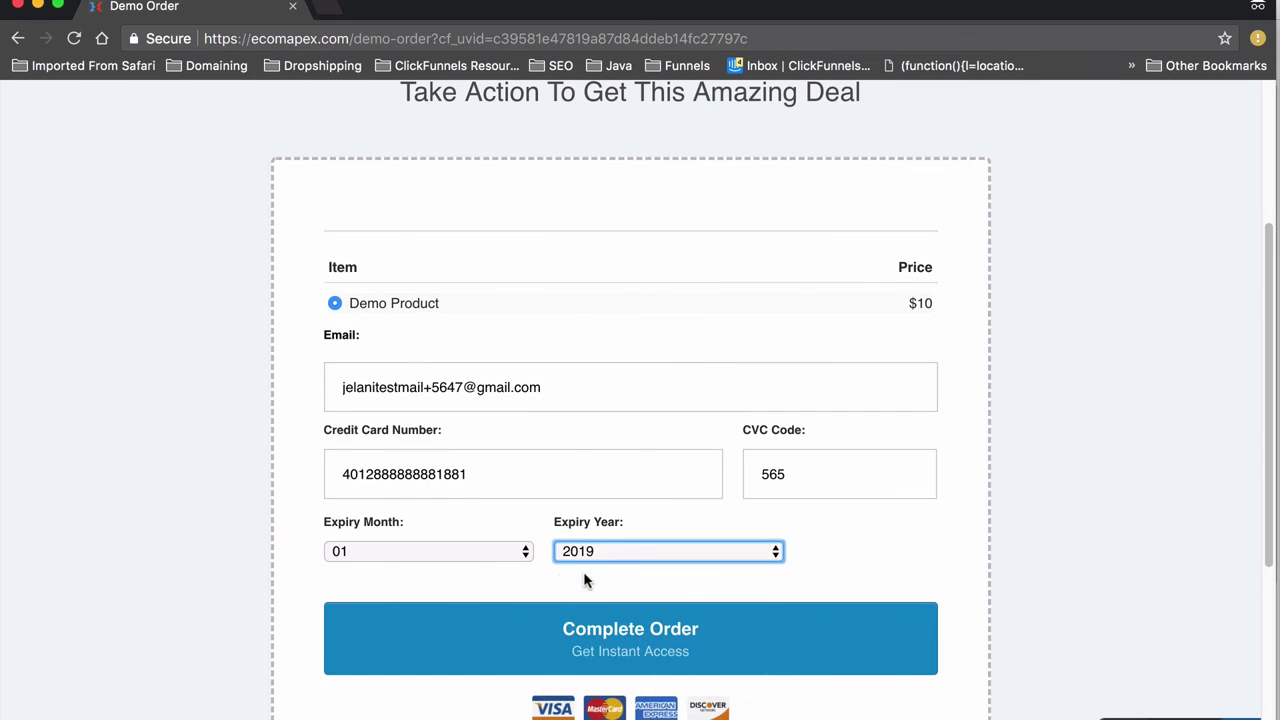
scroll(578, 617, "down", 3)
left_click(601, 459)
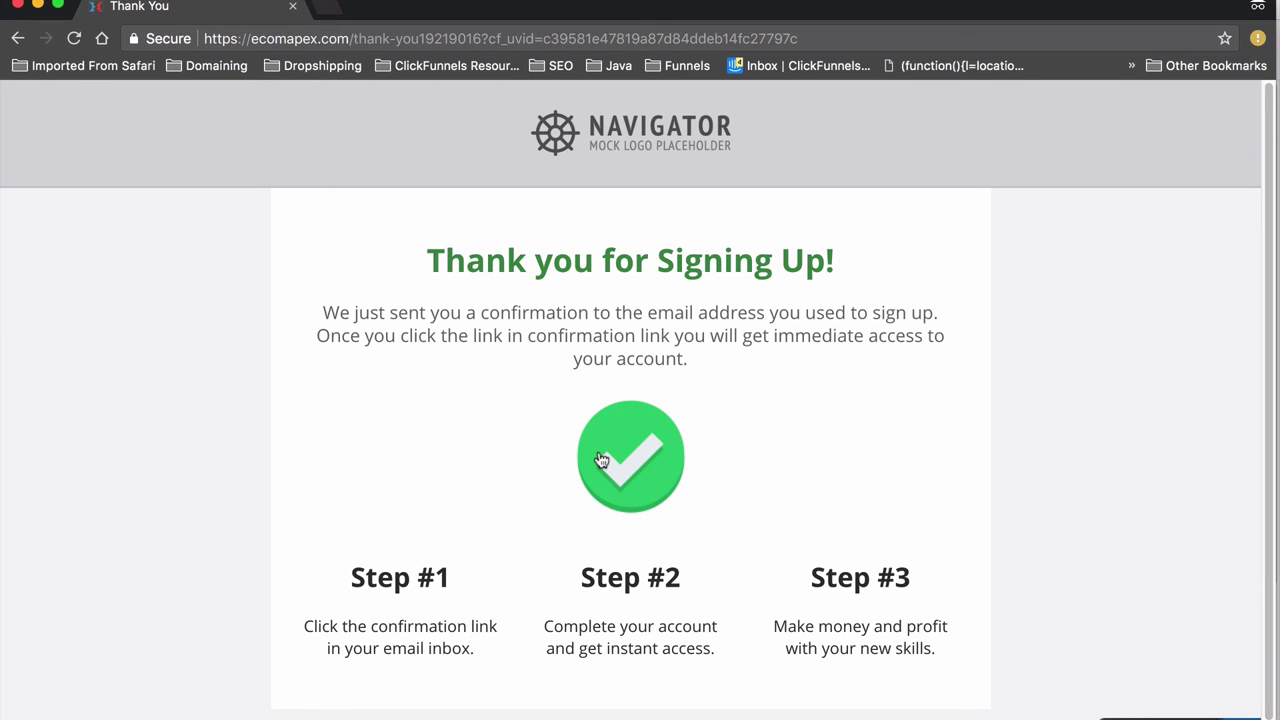
scroll(435, 481, "up", 2)
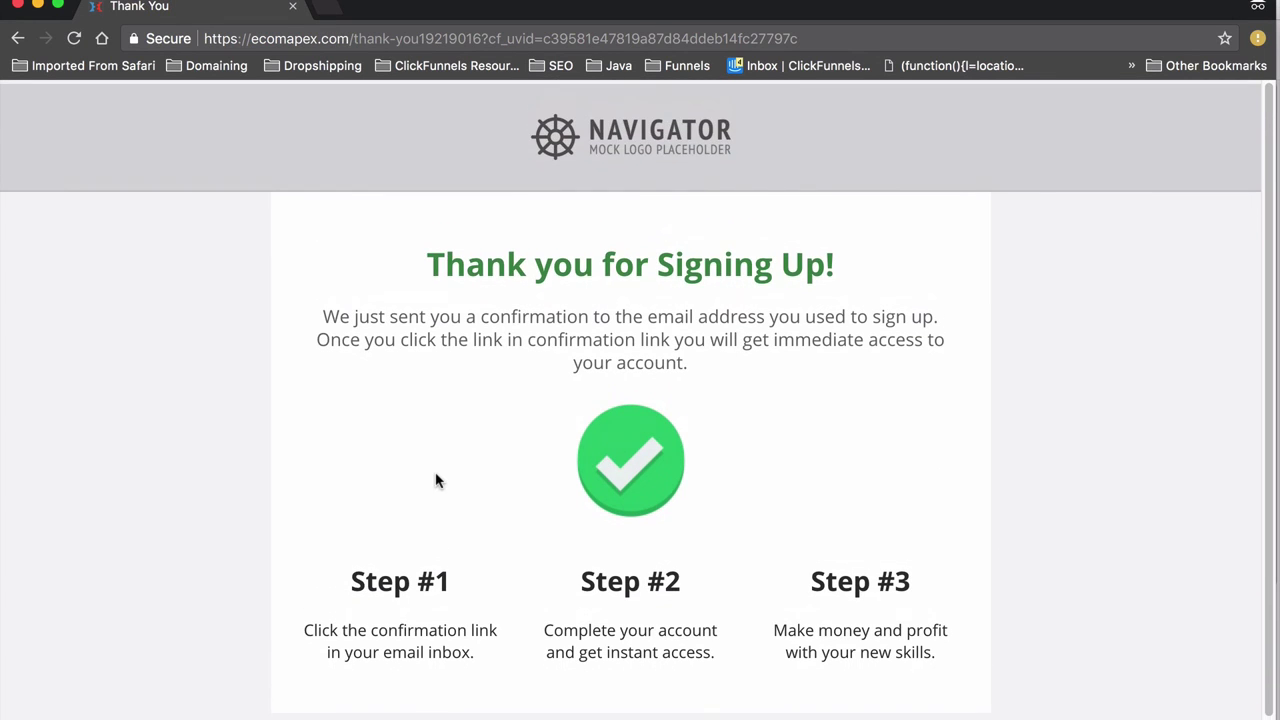
Step: Close the test window and delete the Demo Order step, leaving only Optin and Thank You
left_click(17, 7)
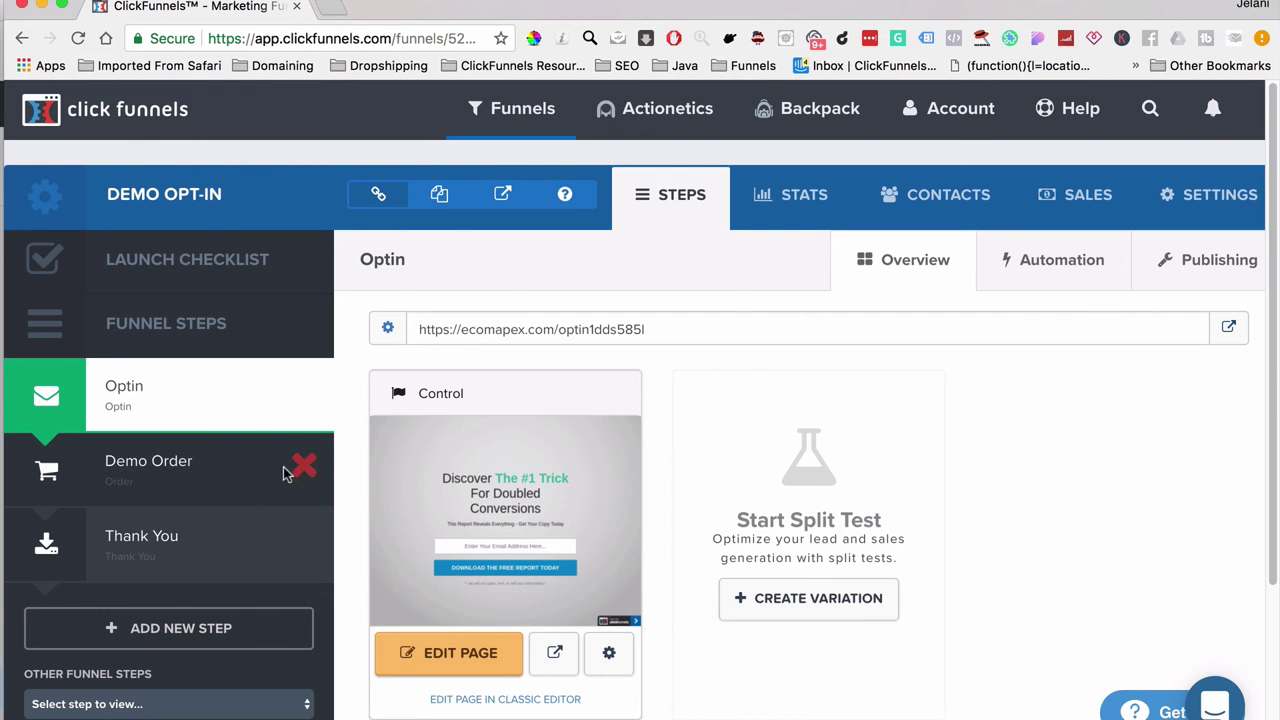
left_click(303, 467)
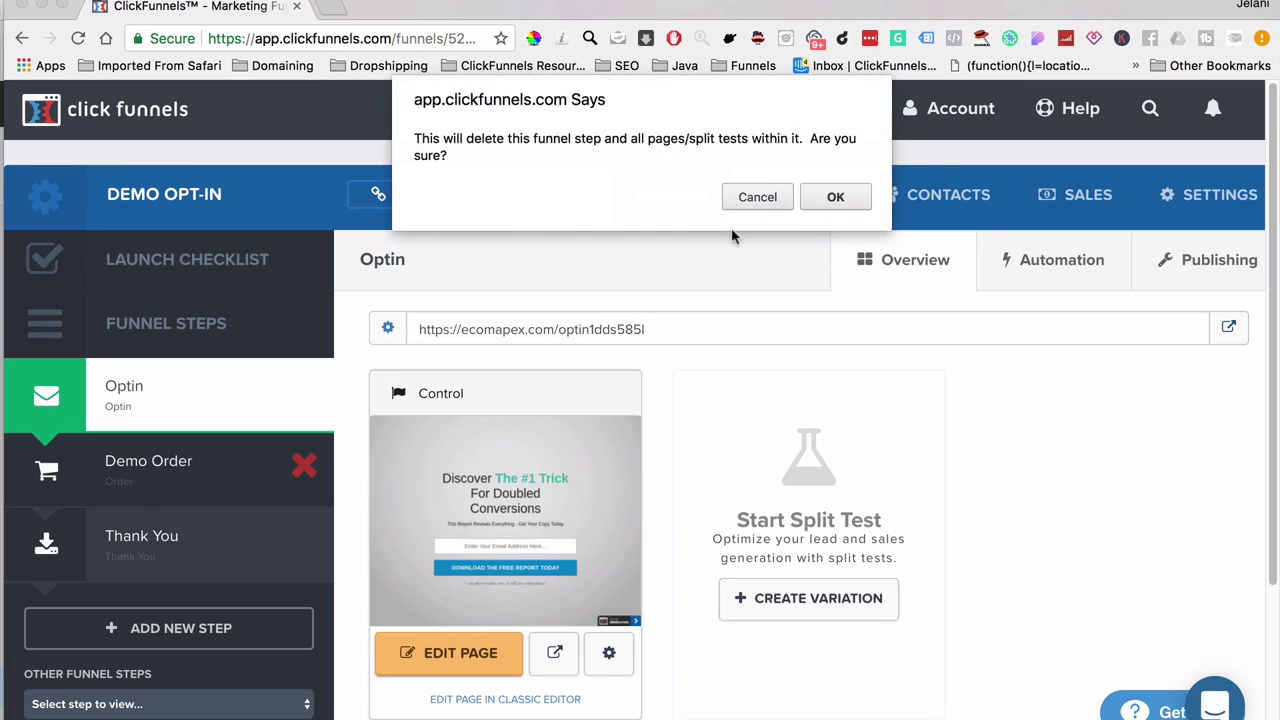
left_click(828, 198)
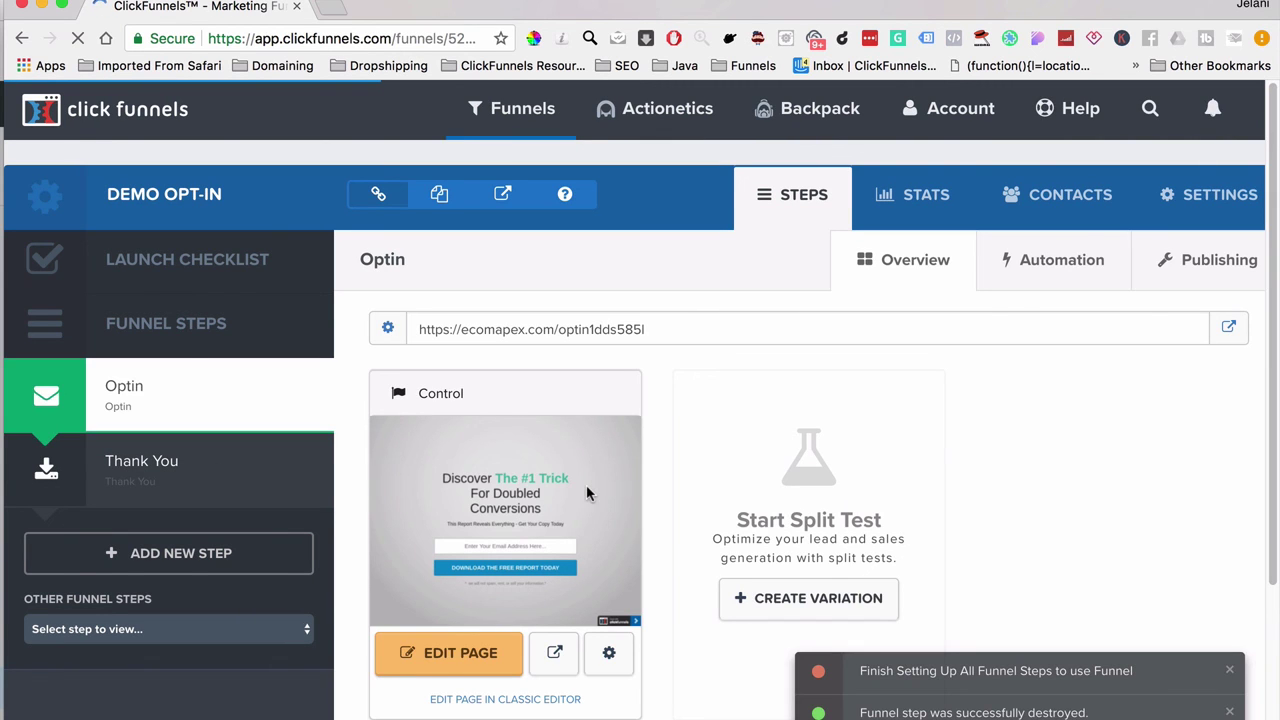
right_click(1226, 333)
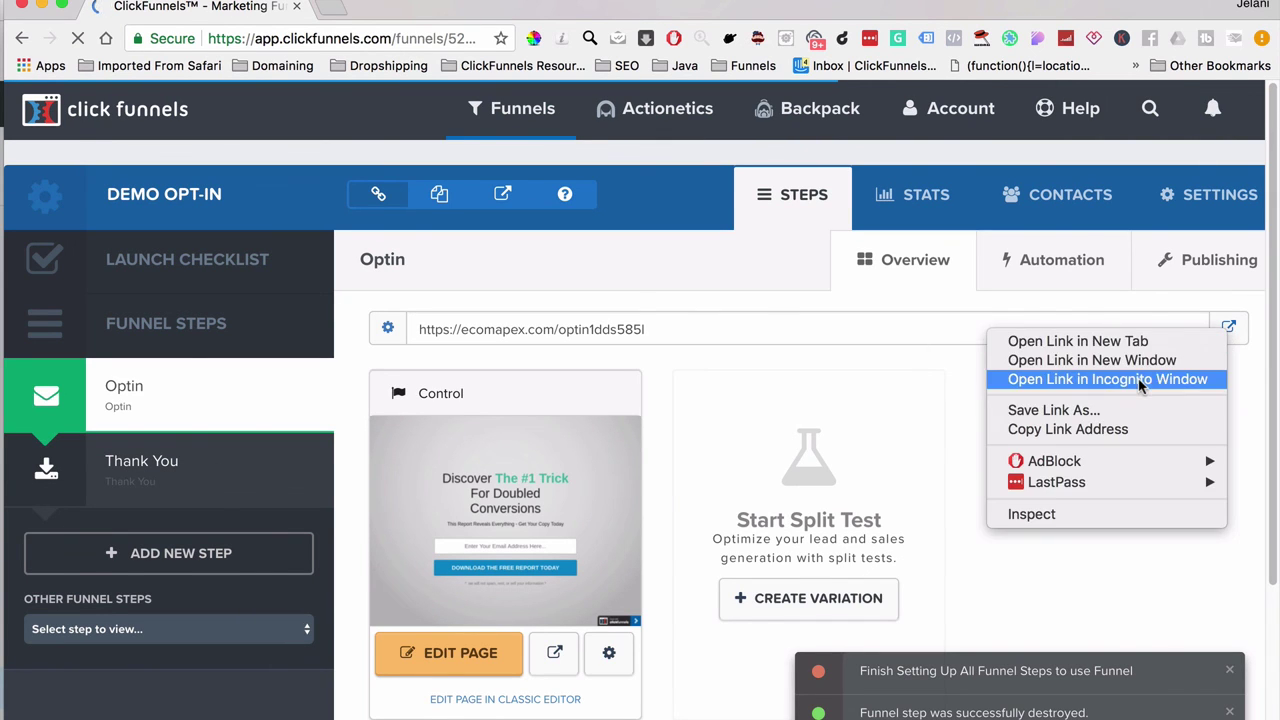
Step: Open the live optin page in an Incognito window and autofill a saved test email
left_click(1138, 379)
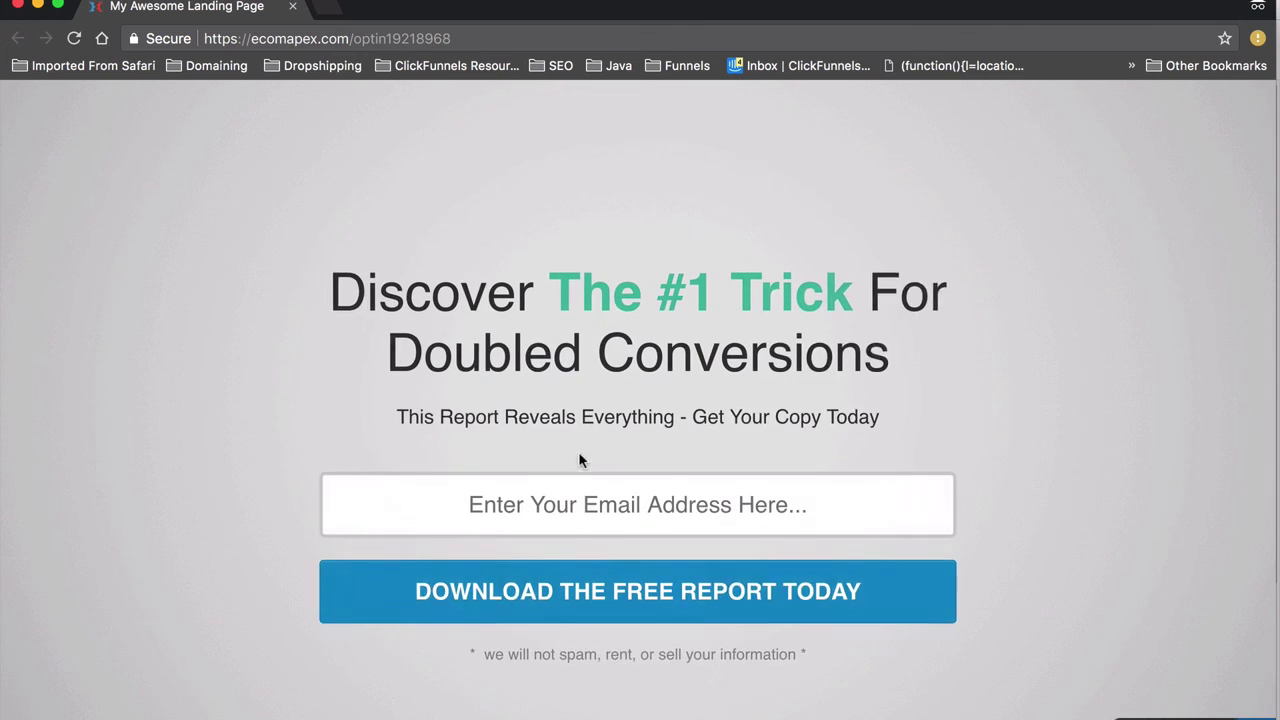
left_click(585, 492)
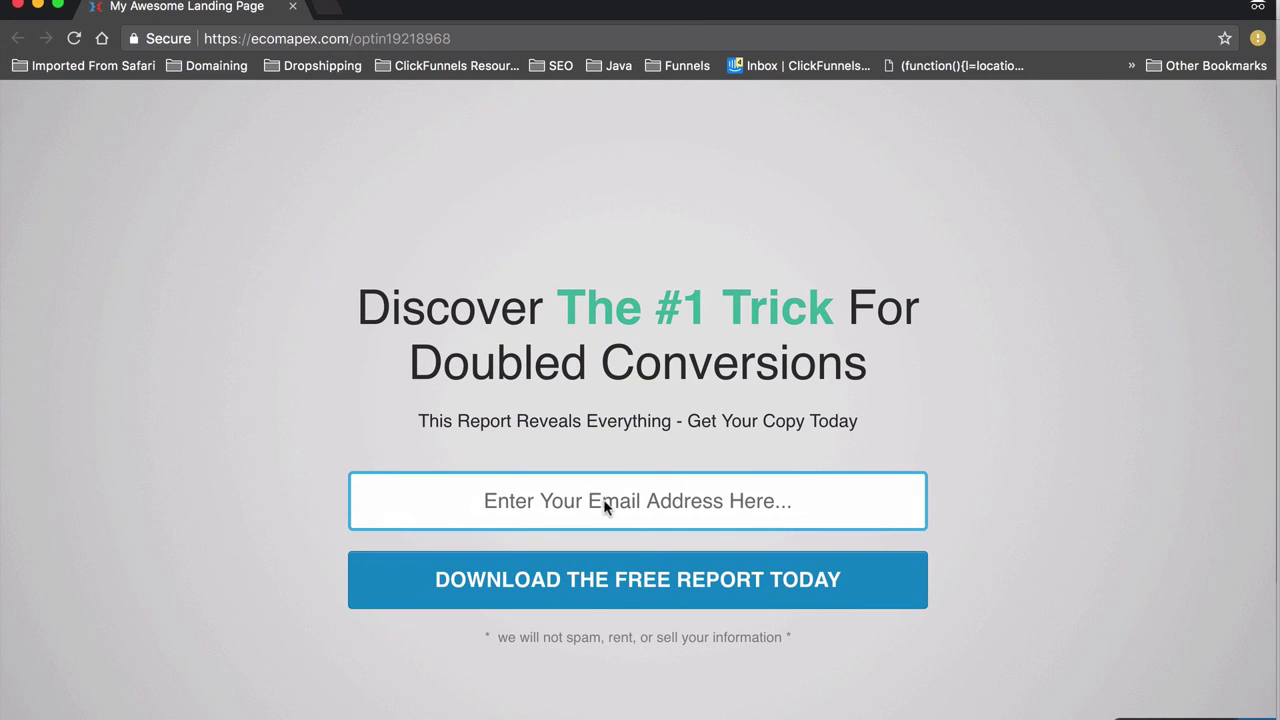
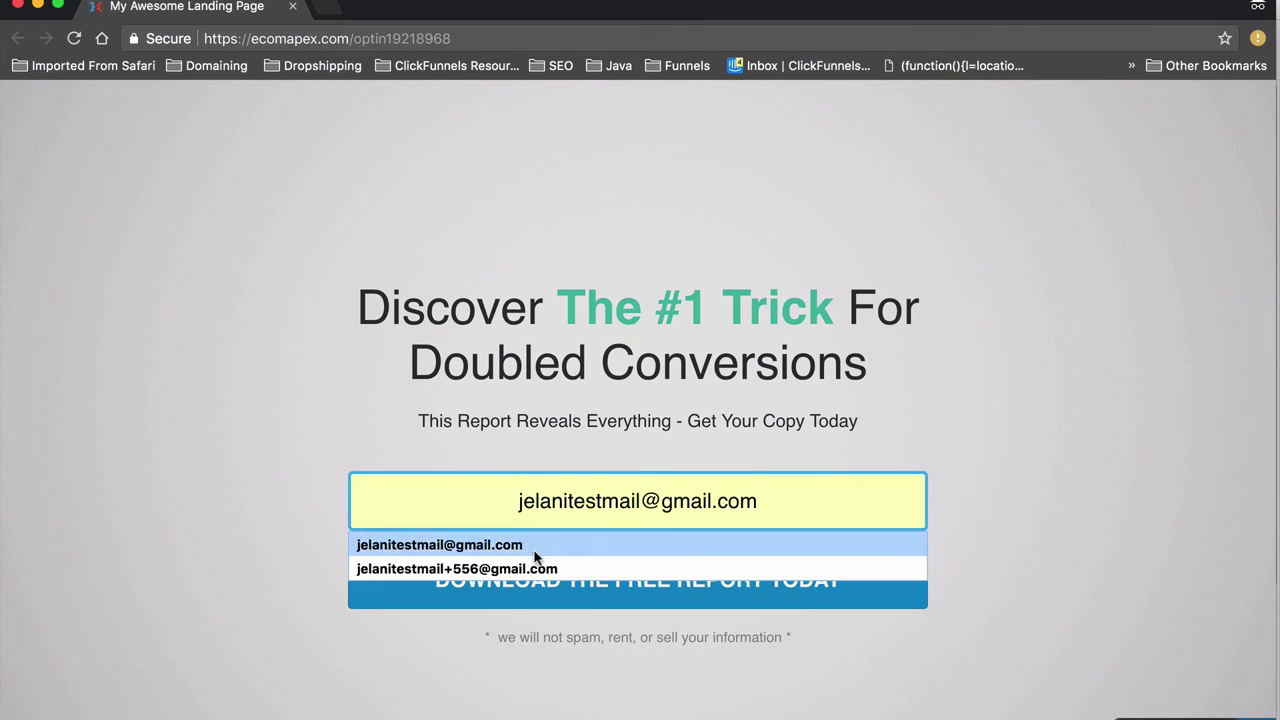
left_click(531, 567)
Step: Change the email's number suffix to 8474, submit it, and close the Thank You page
left_click(619, 505)
left_click(645, 507)
left_click(656, 505)
key("BackSpace")
key("BackSpace")
key("BackSpace")
type("8474")
left_click(710, 580)
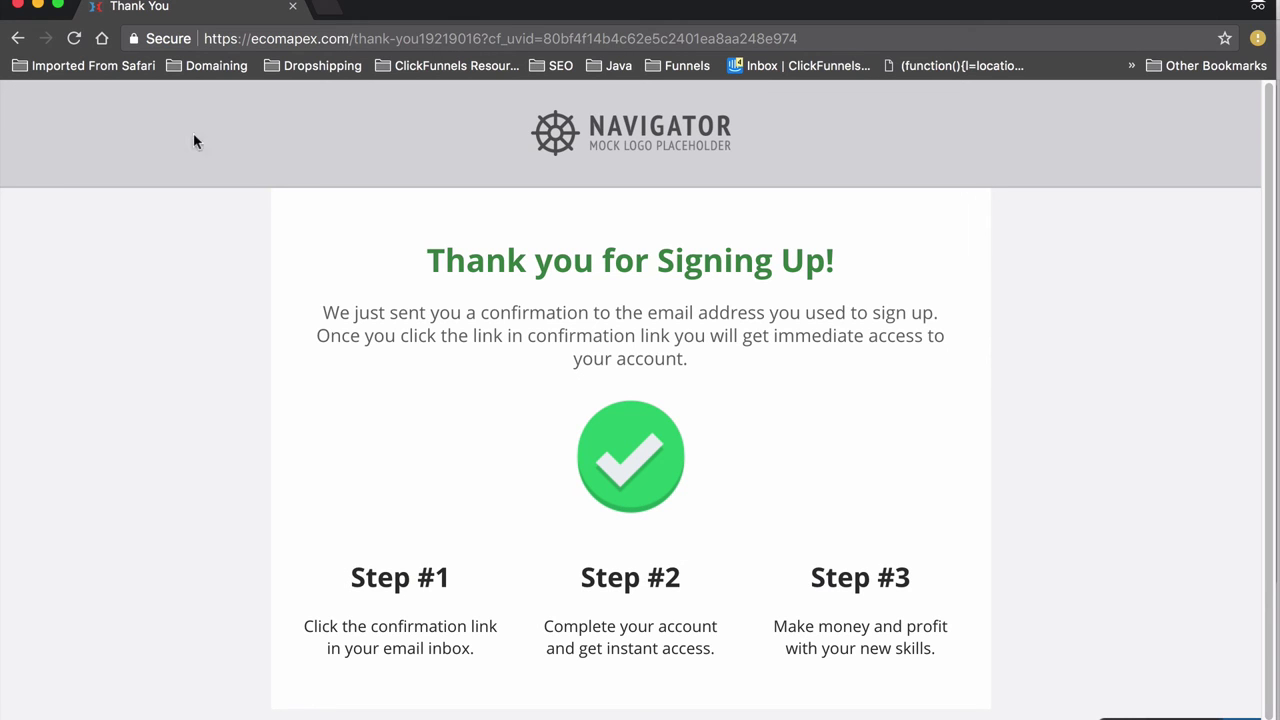
left_click(18, 5)
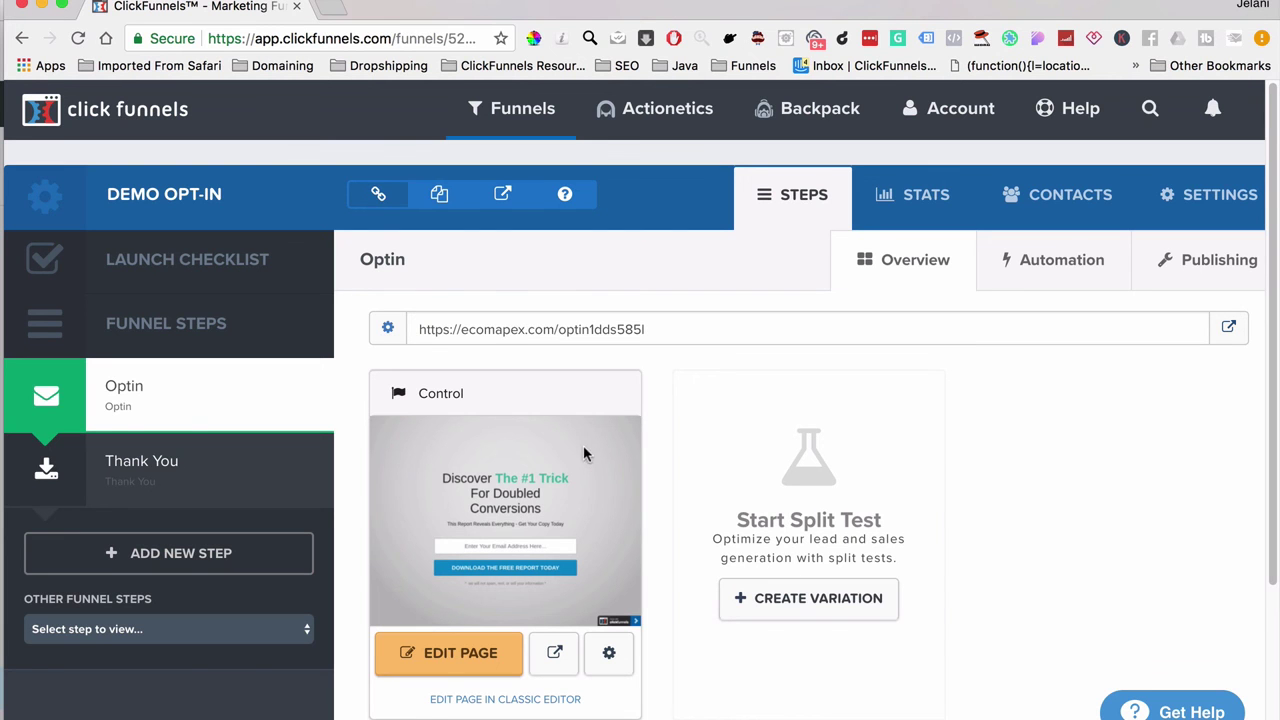